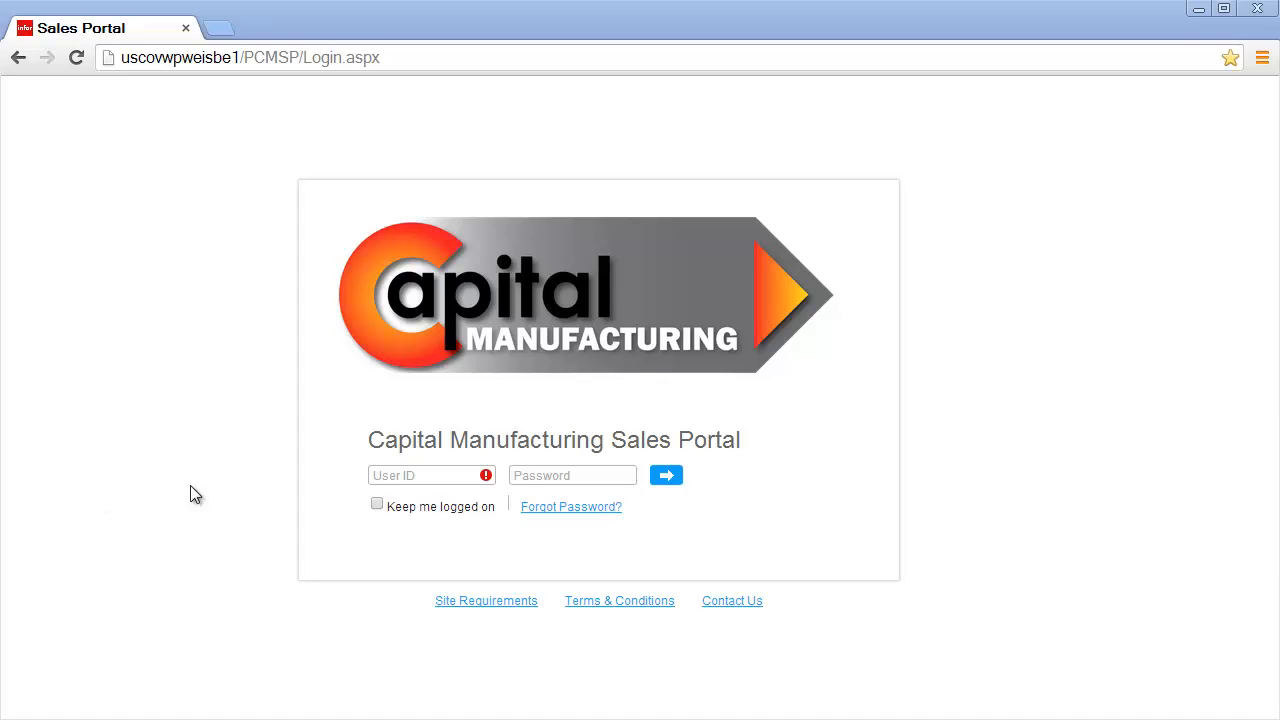
Step: Sign in to the Sales Portal with your user ID and password
{"action": "left_click", "coordinate": [376, 476]}
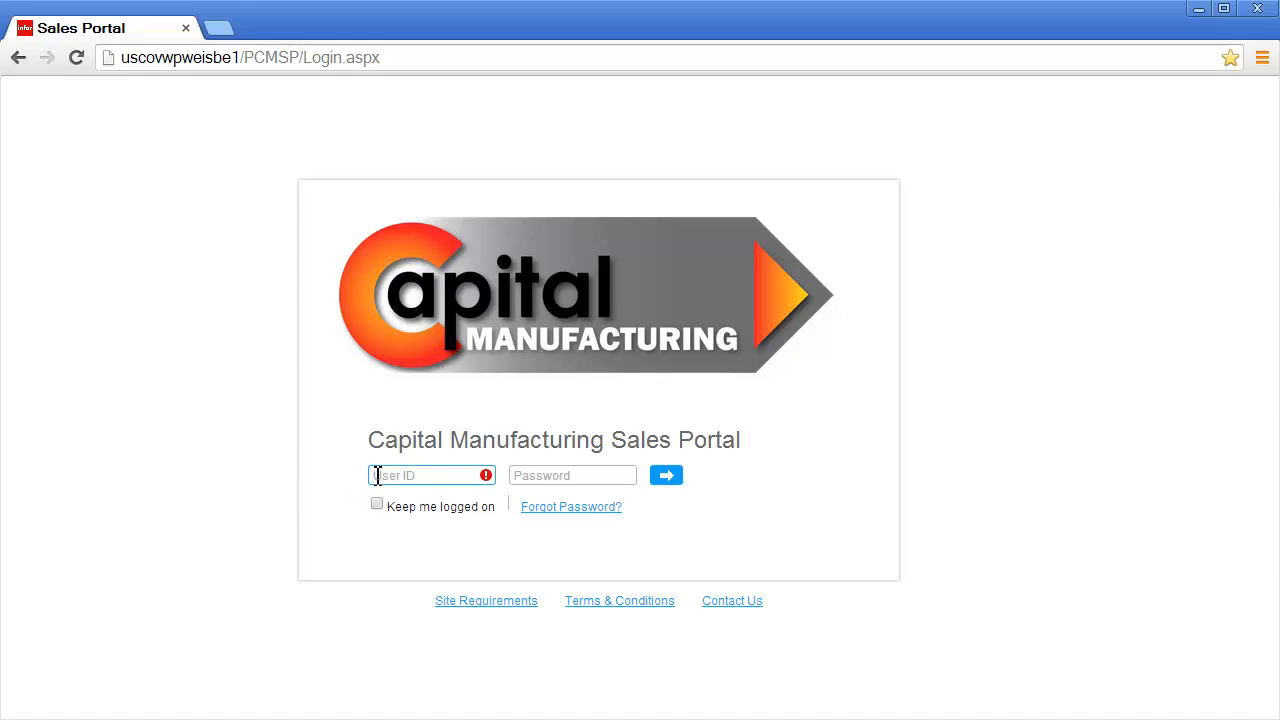
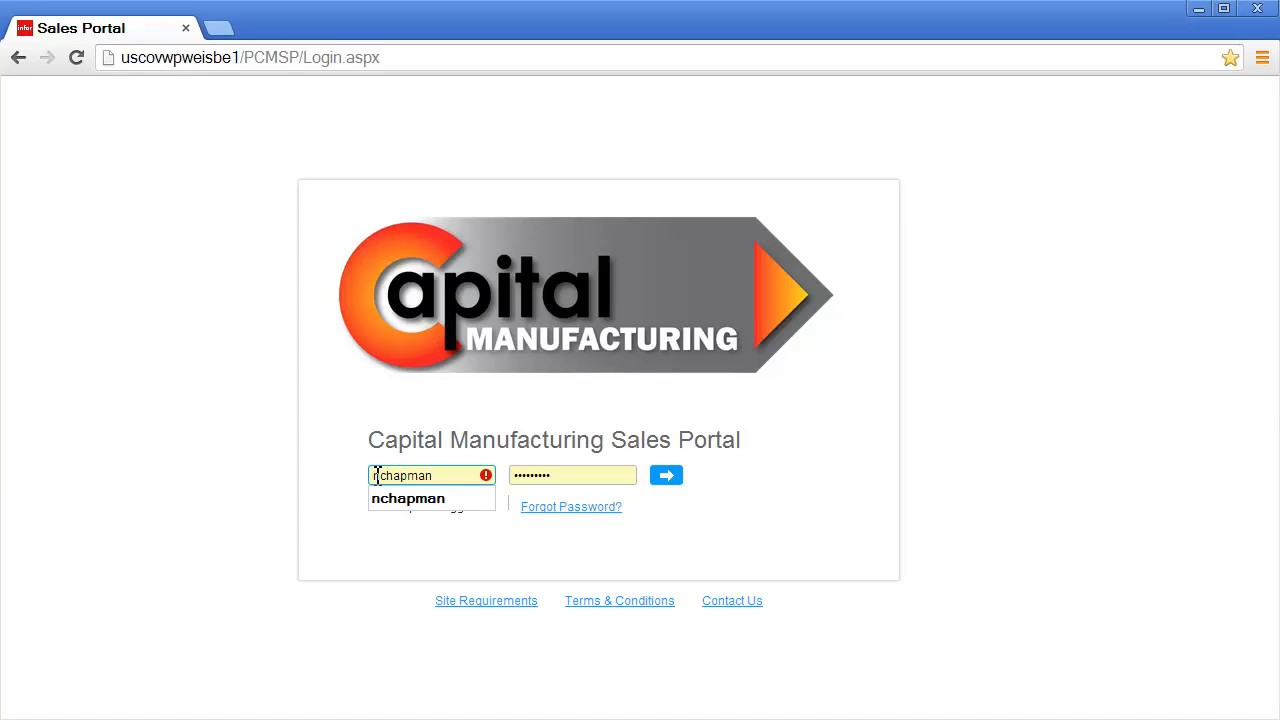
{"action": "key", "text": "Tab"}
{"action": "type", "text": "*******"}
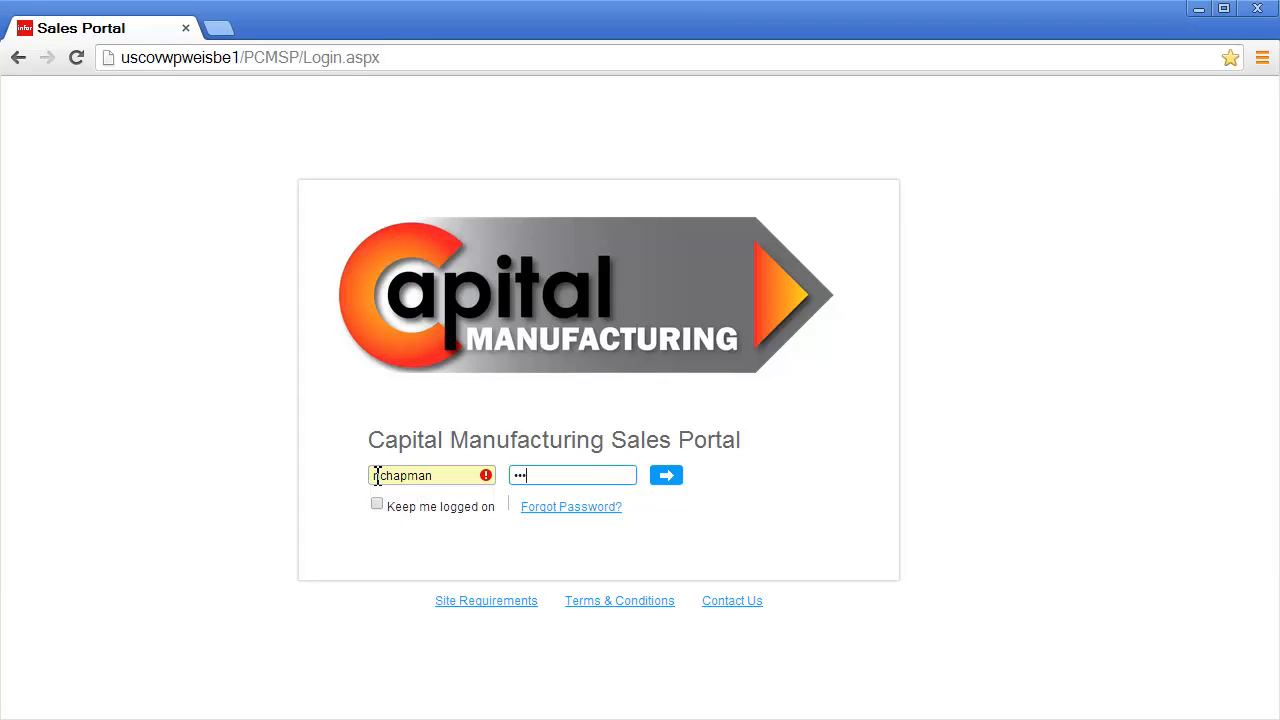
{"action": "type", "text": "**"}
{"action": "key", "text": "Return"}
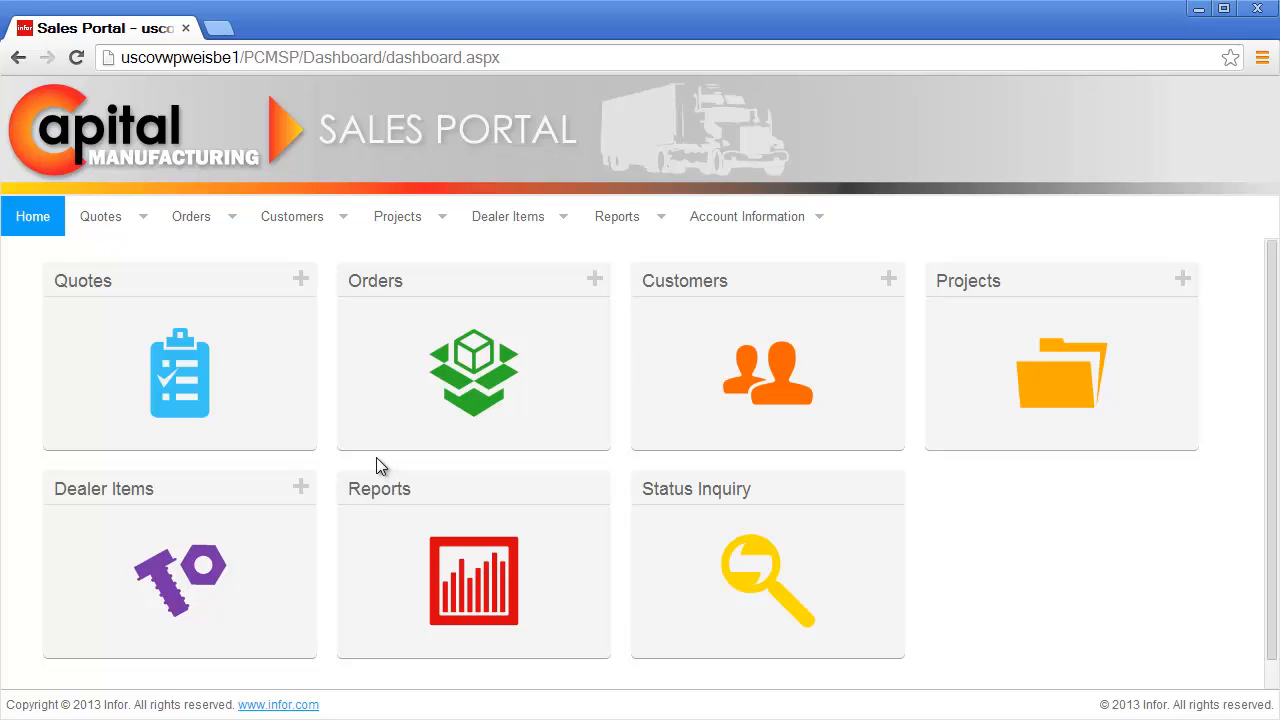
Step: Start a new quote for customer R&L Trucking named 'Replacement Fleet'
{"action": "left_click", "coordinate": [300, 283]}
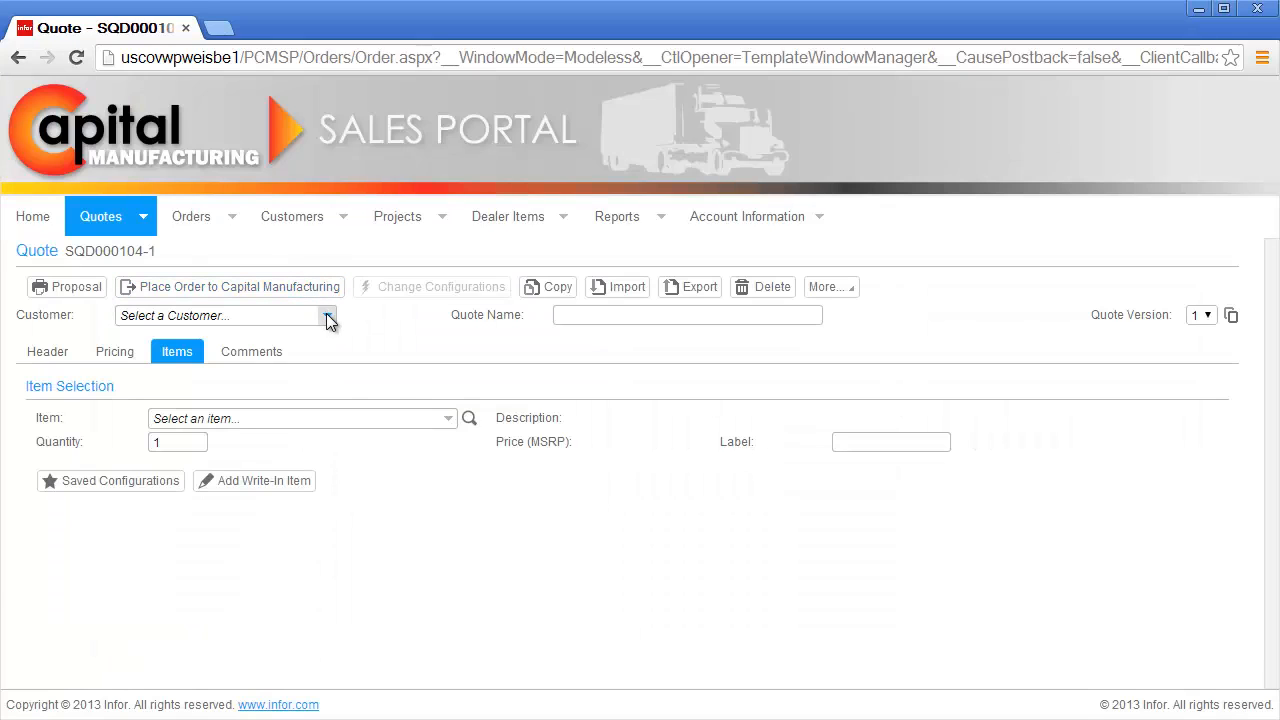
{"action": "left_click", "coordinate": [326, 315]}
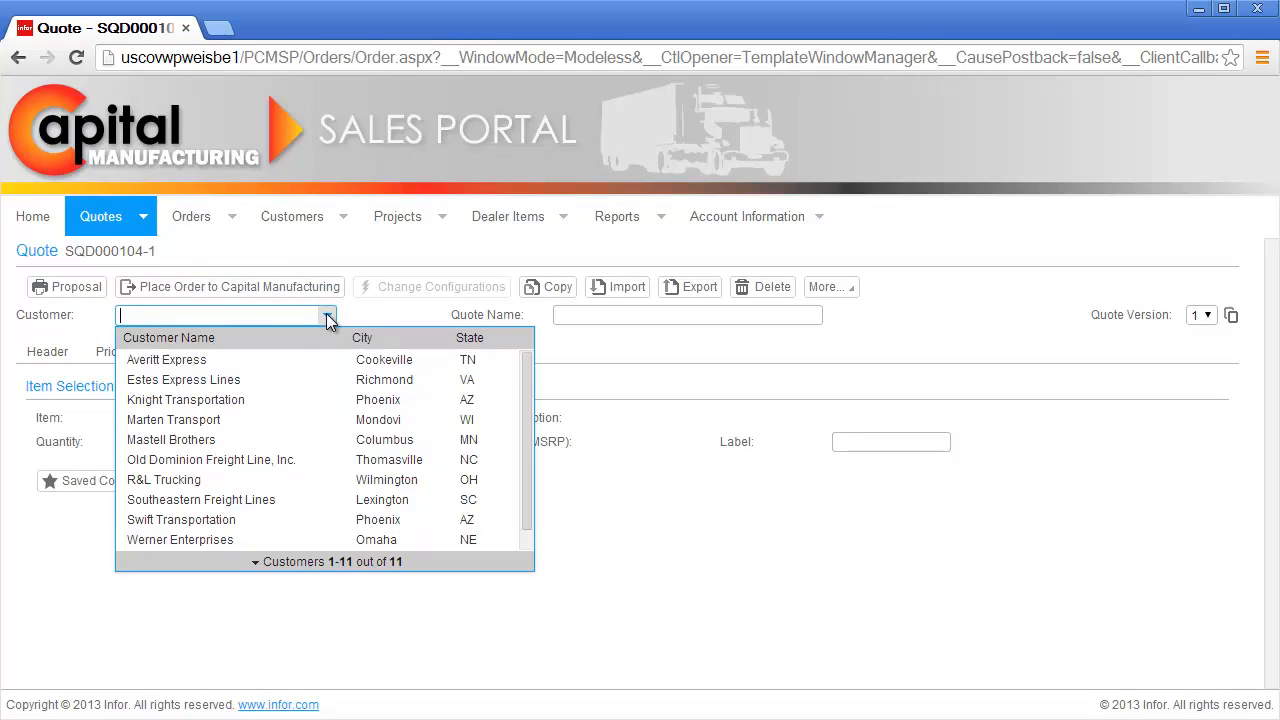
{"action": "left_click", "coordinate": [280, 478]}
{"action": "left_click", "coordinate": [567, 318]}
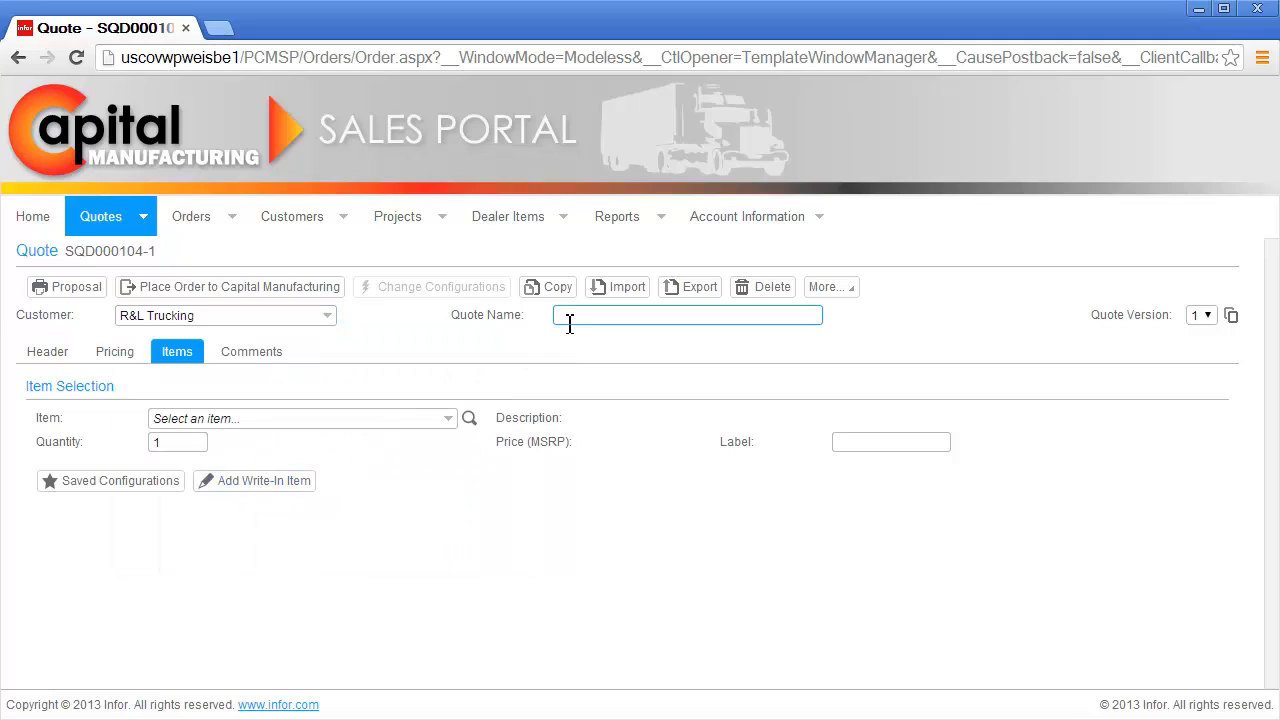
{"action": "type", "text": "Replacement Fleet"}
{"action": "key", "text": "Tab"}
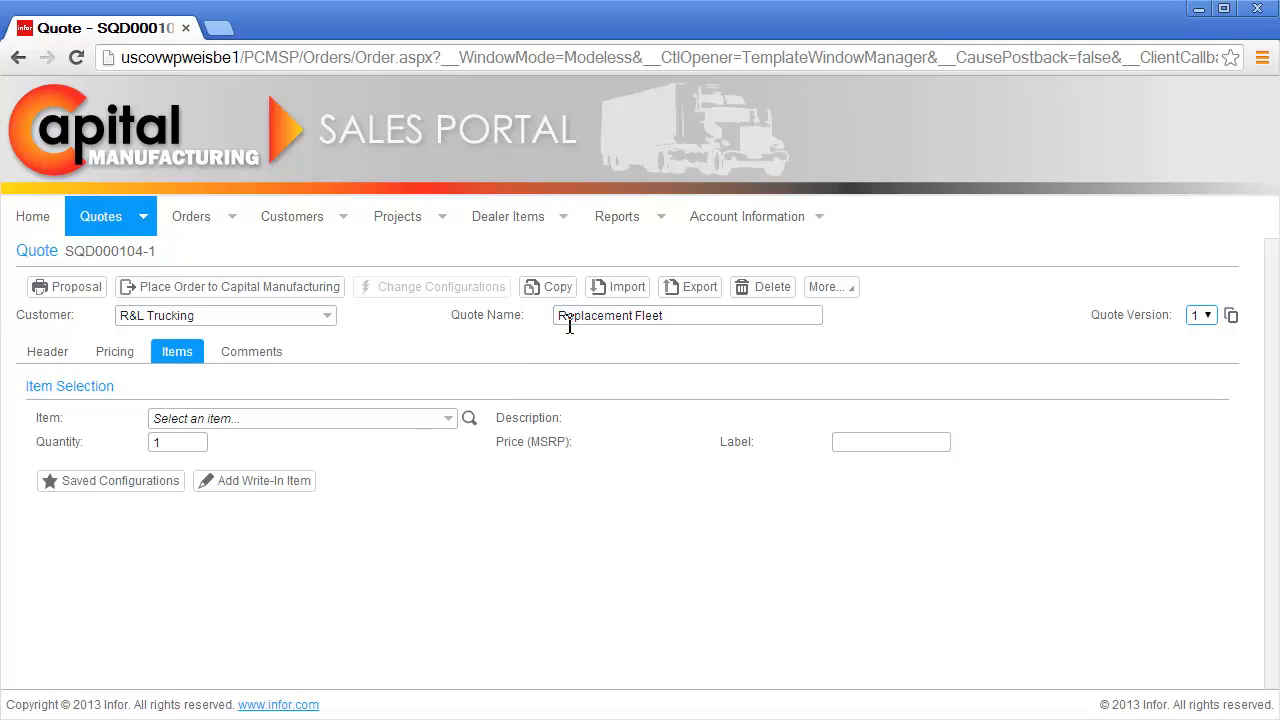
Step: Add a Semi-trailer item to the quote with quantity 20
{"action": "left_click", "coordinate": [450, 419]}
{"action": "type", "text": "Semi-trailer"}
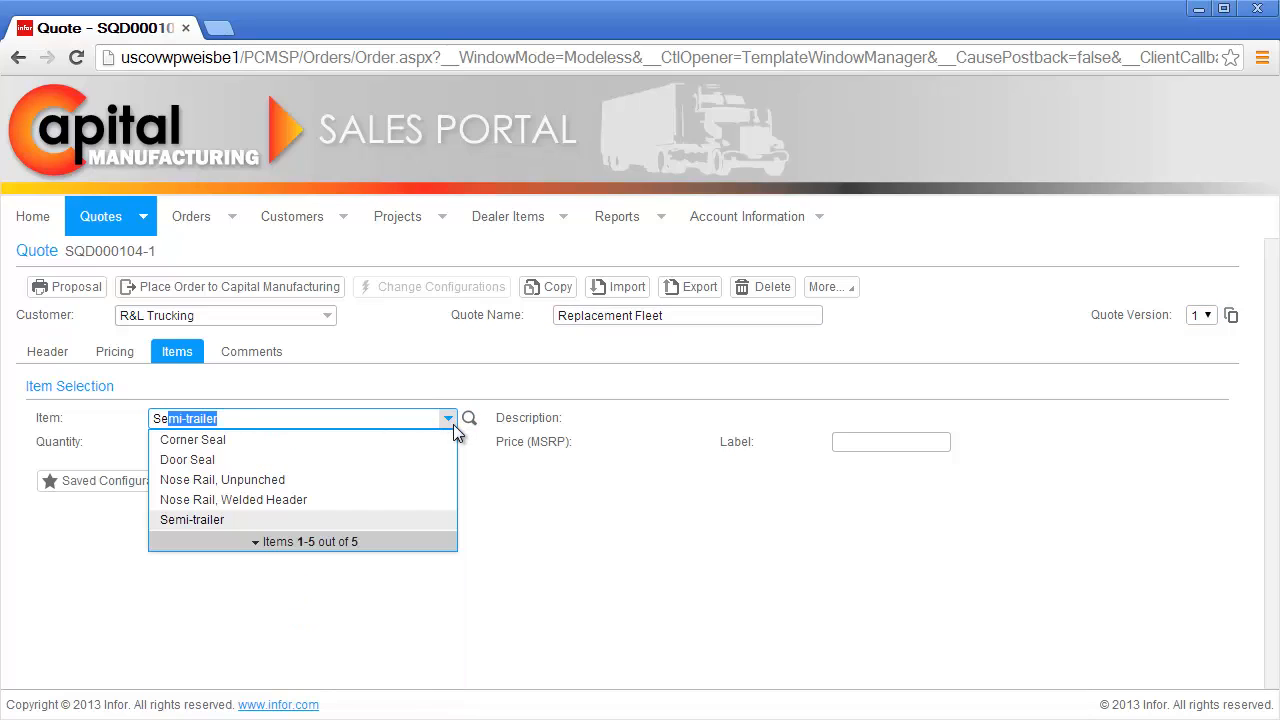
{"action": "left_click", "coordinate": [300, 519]}
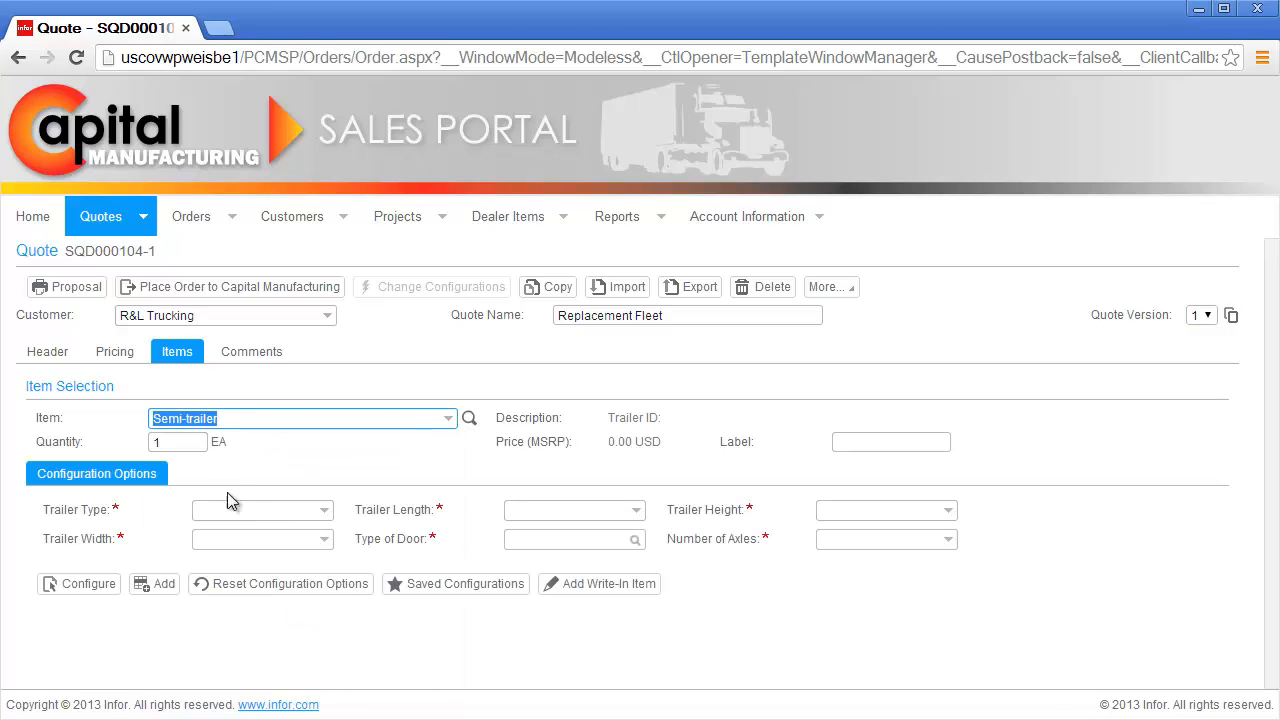
{"action": "left_click", "coordinate": [176, 452]}
{"action": "key", "text": "BackSpace"}
{"action": "type", "text": "20"}
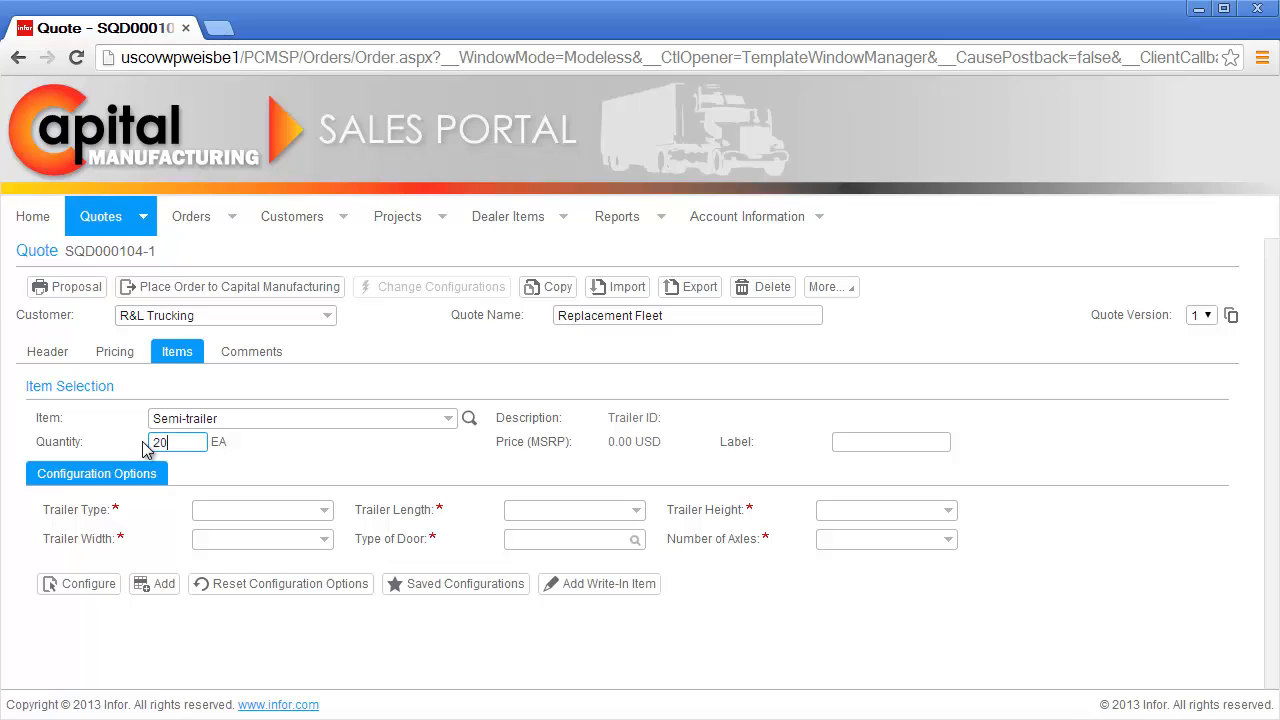
{"action": "key", "text": "Tab"}
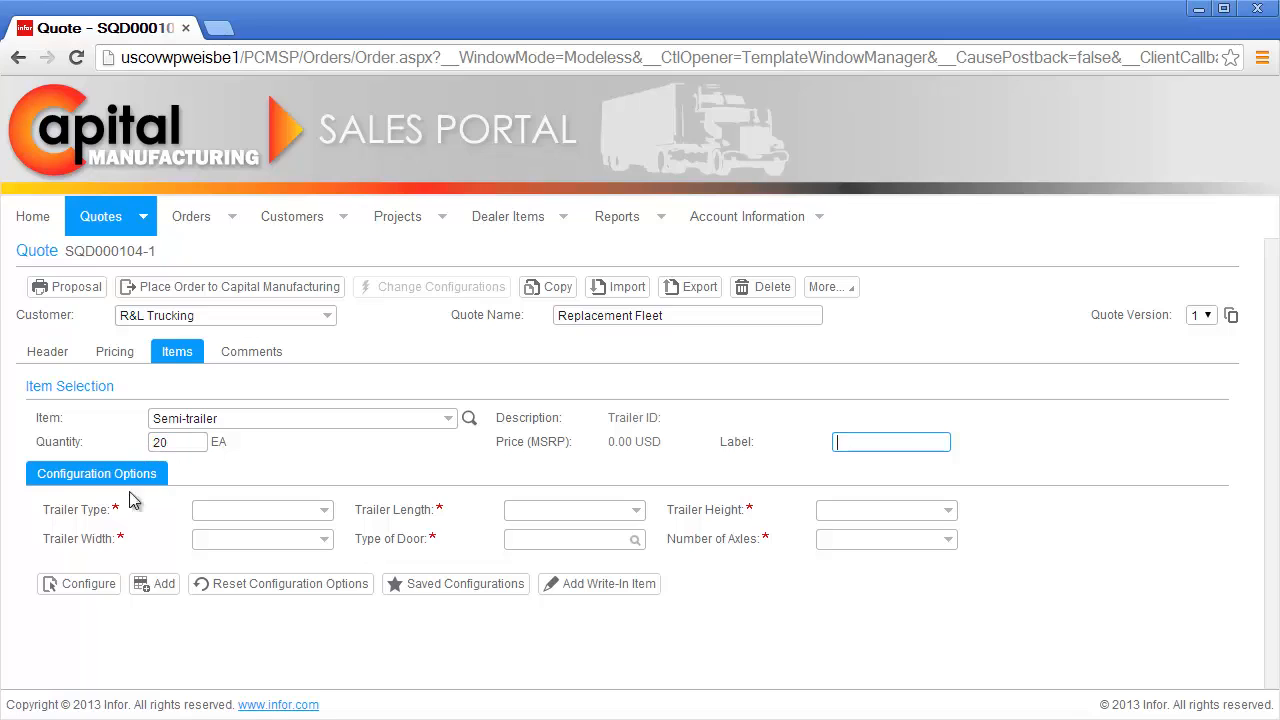
Step: Configure the semi-trailer with Aluminum Sheet & Post as the product type
{"action": "left_click", "coordinate": [81, 584]}
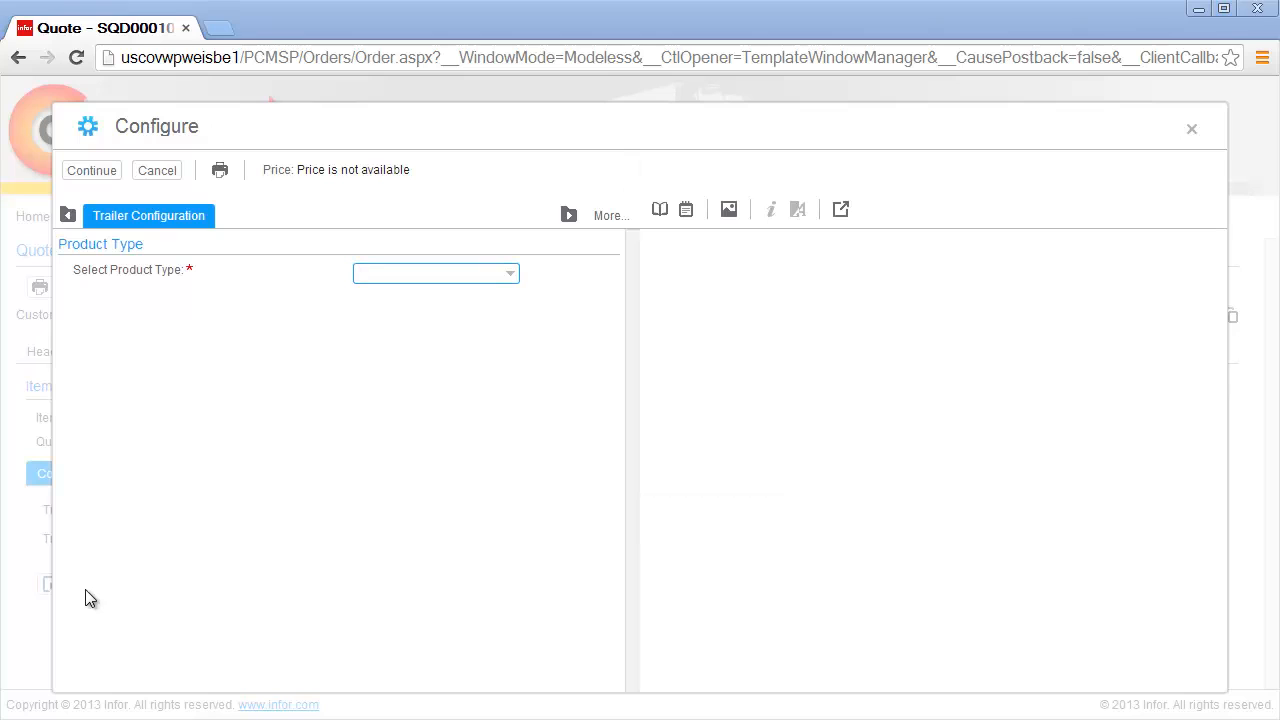
{"action": "left_click", "coordinate": [512, 277]}
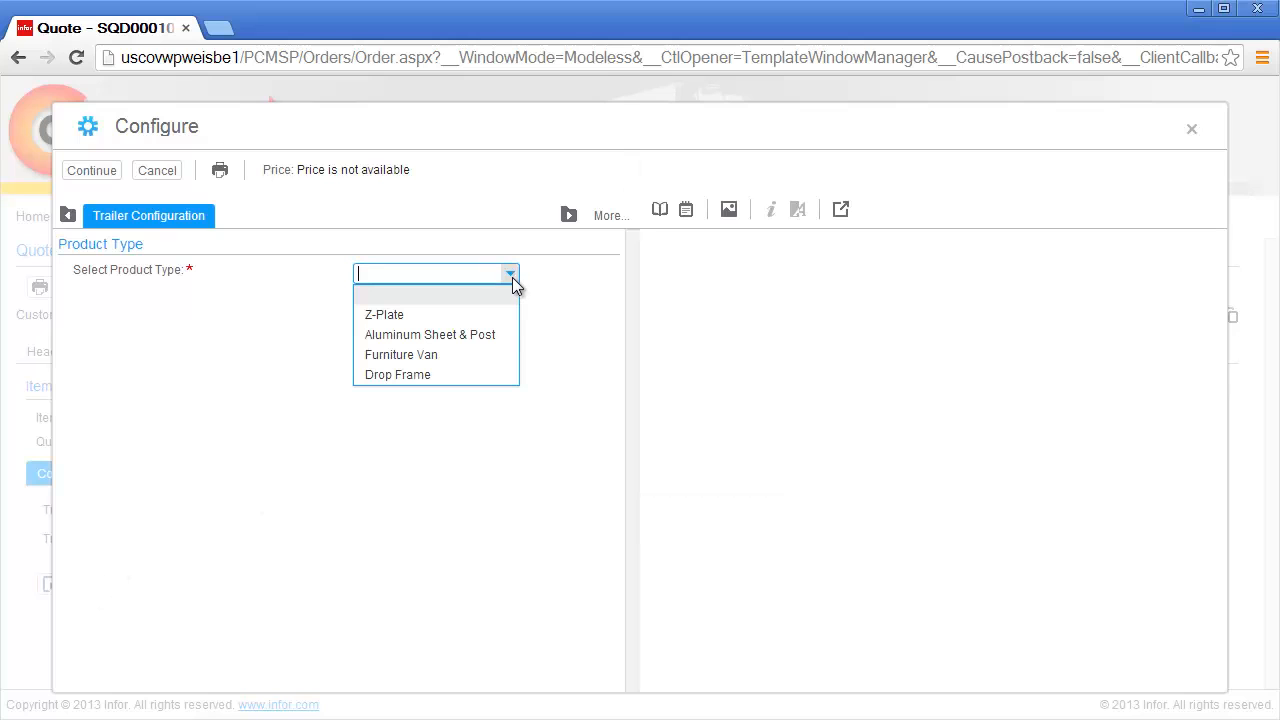
{"action": "left_click", "coordinate": [497, 331]}
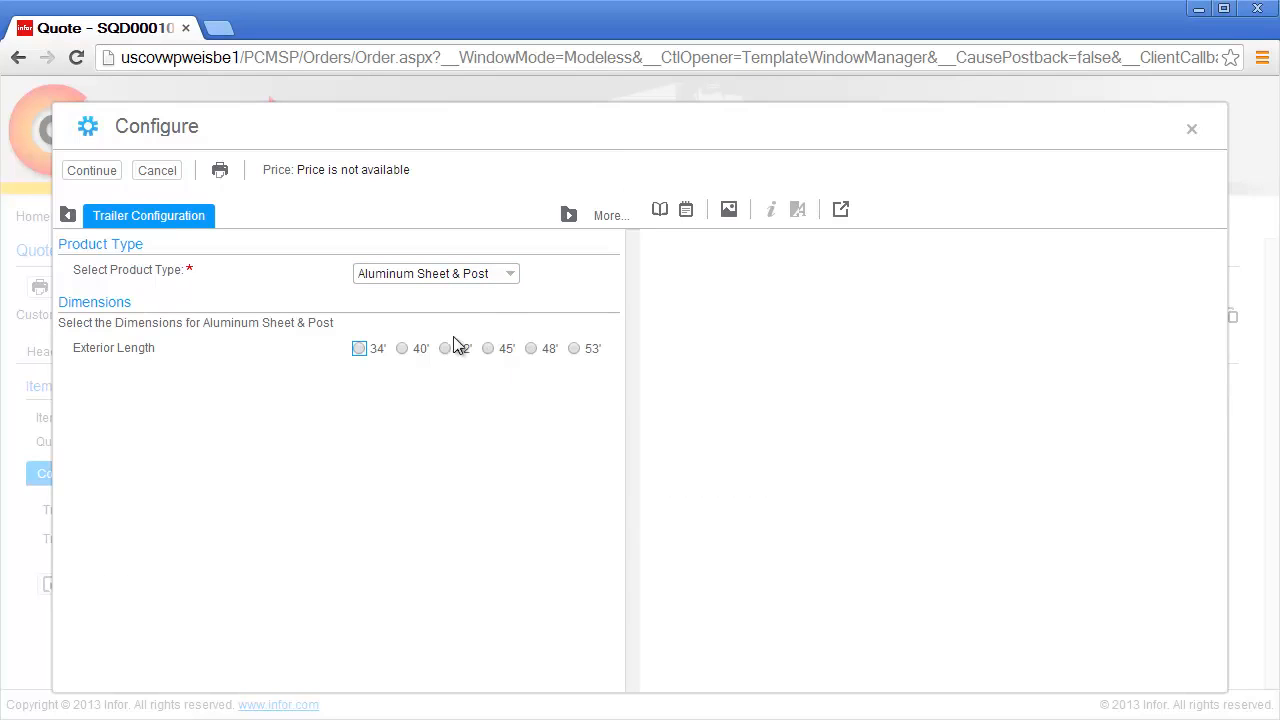
Step: After trying other options, set exterior length 40', height 10'2" and width 98"
{"action": "left_click", "coordinate": [380, 346]}
{"action": "left_click", "coordinate": [381, 389]}
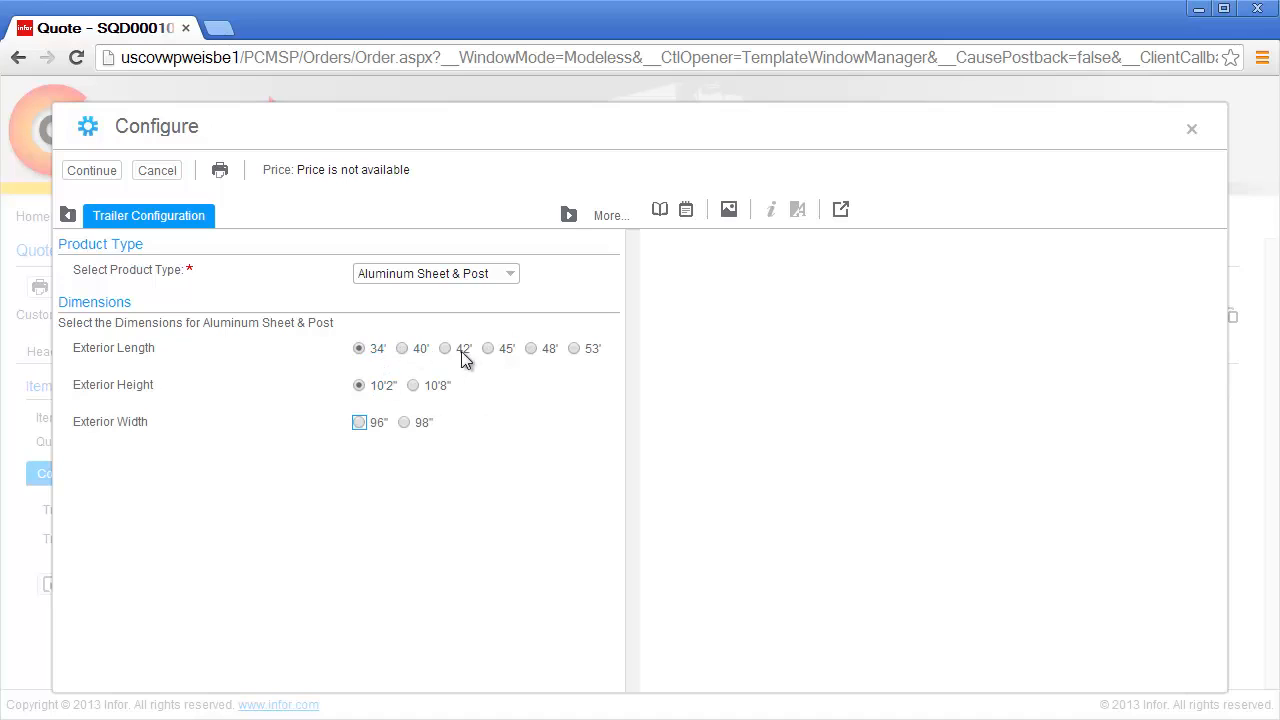
{"action": "left_click", "coordinate": [504, 350]}
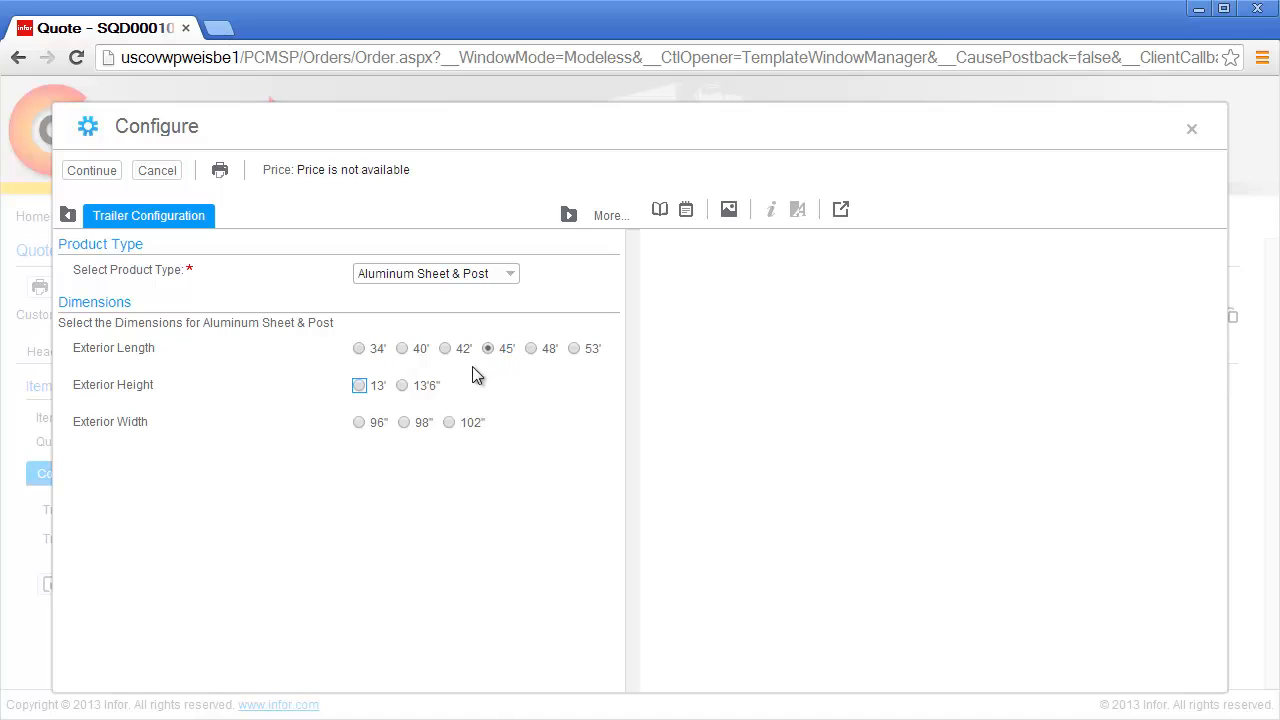
{"action": "left_click", "coordinate": [431, 389]}
{"action": "left_click", "coordinate": [421, 352]}
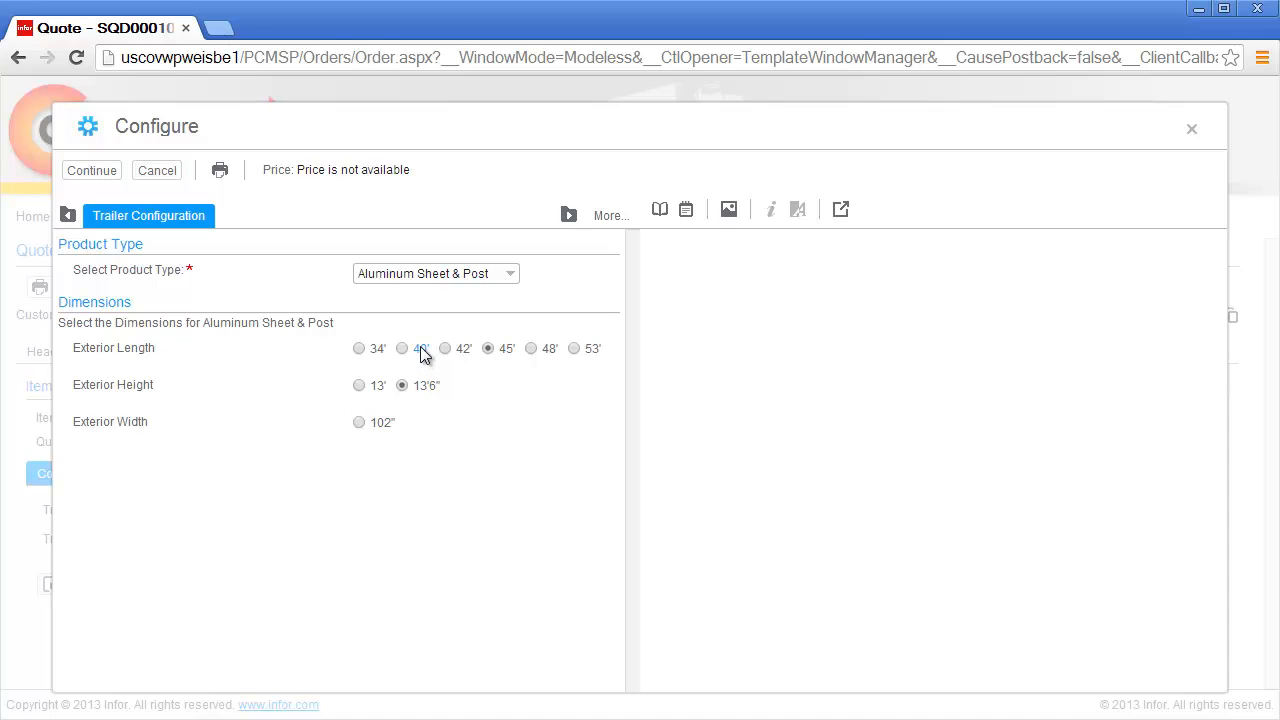
{"action": "left_click", "coordinate": [388, 384]}
{"action": "left_click", "coordinate": [423, 427]}
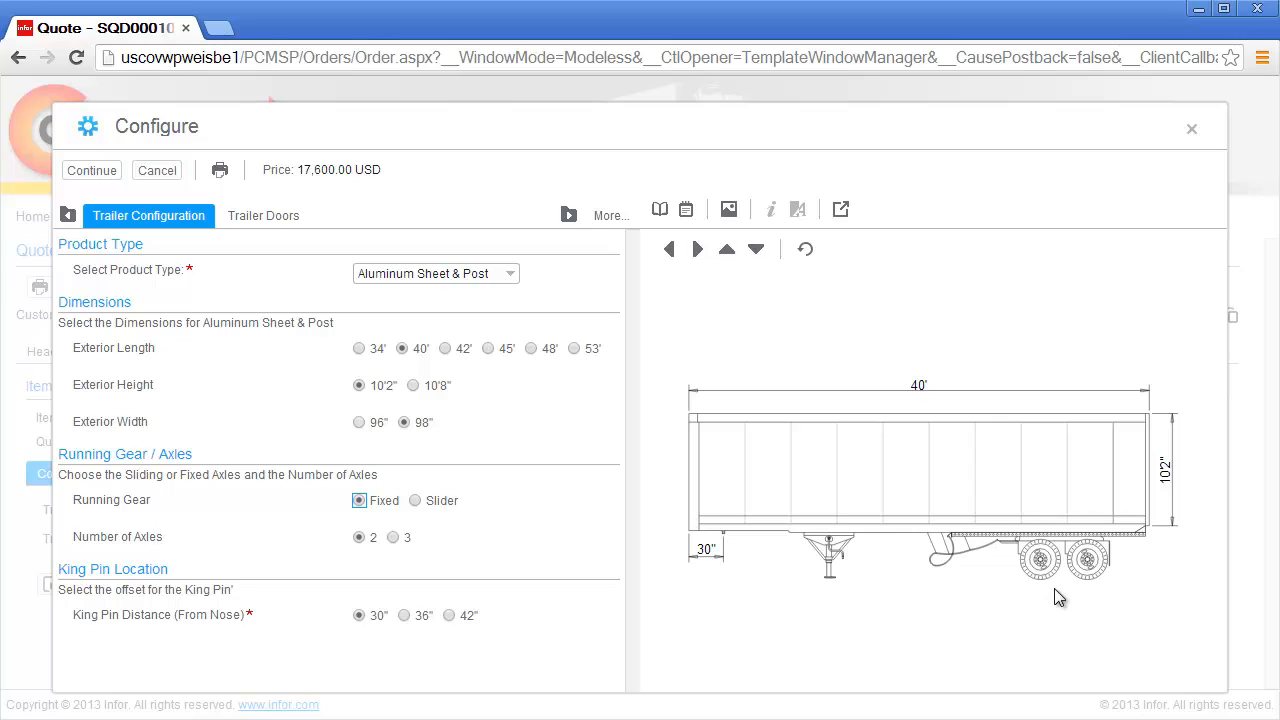
Step: Switch to three axles, accept the offset warning, and set a 36" kingpin distance
{"action": "left_click", "coordinate": [407, 543]}
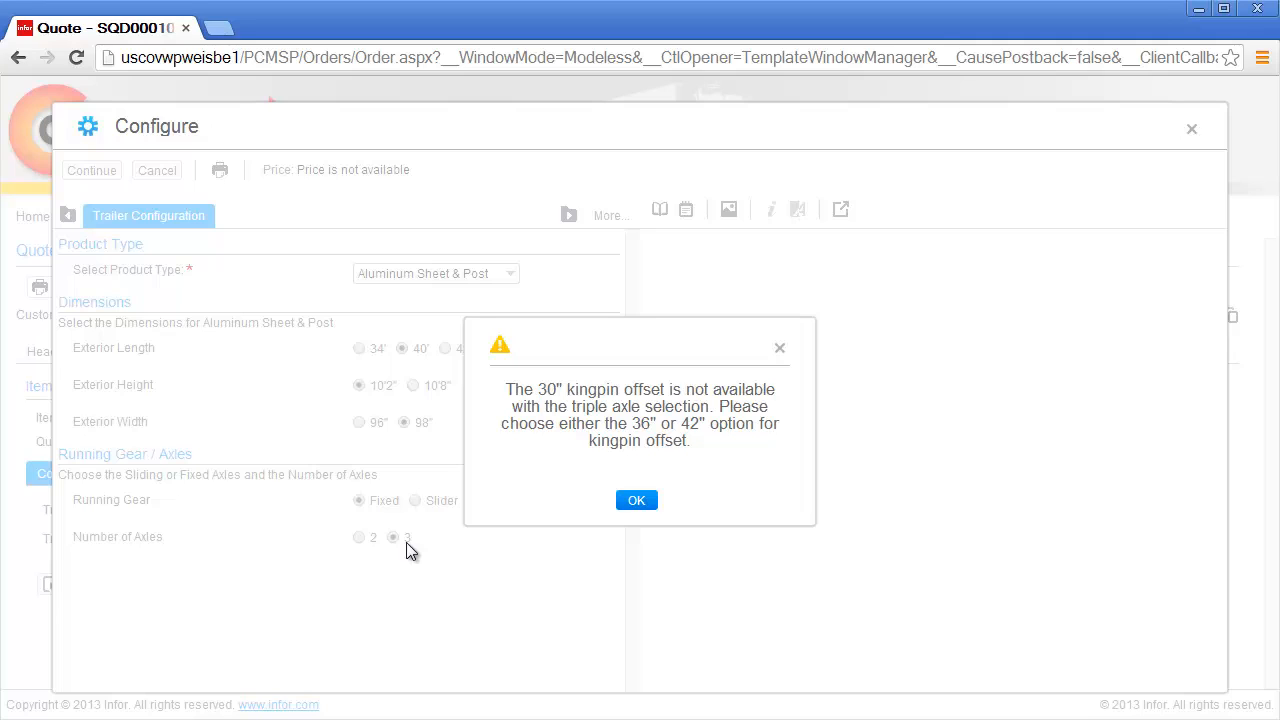
{"action": "left_click", "coordinate": [630, 505]}
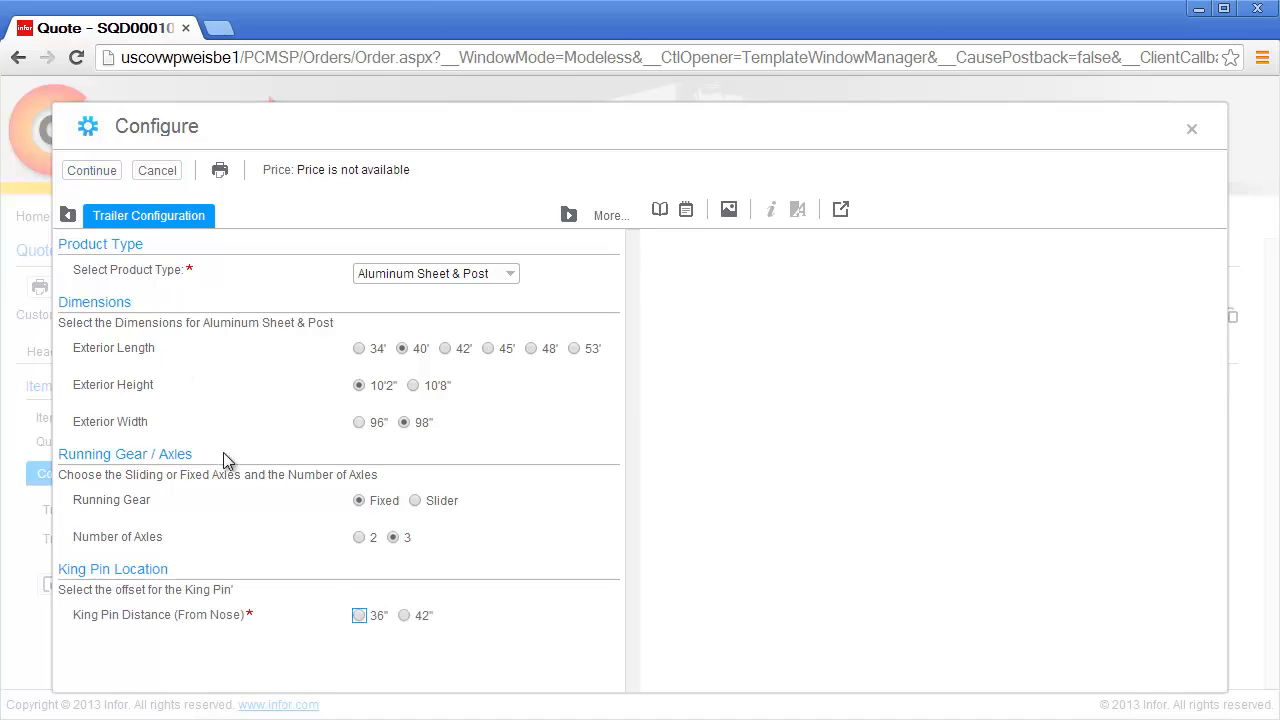
{"action": "left_click", "coordinate": [359, 616]}
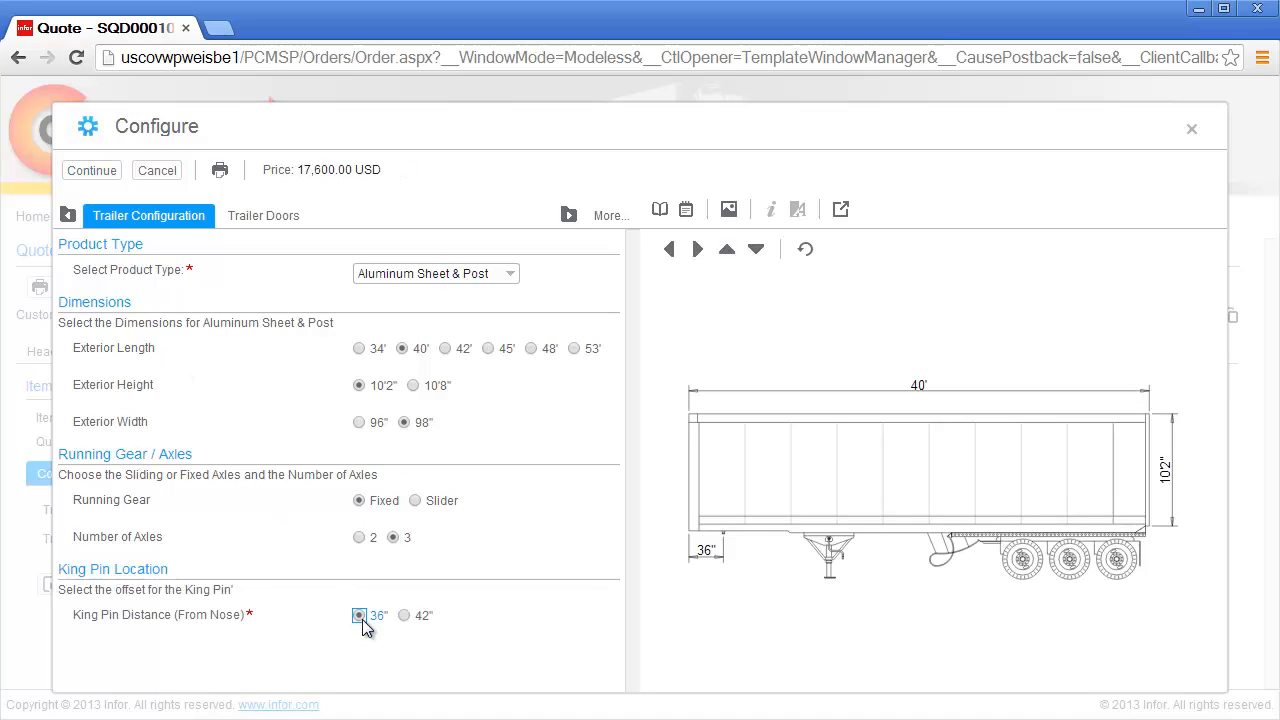
{"action": "left_click", "coordinate": [285, 220]}
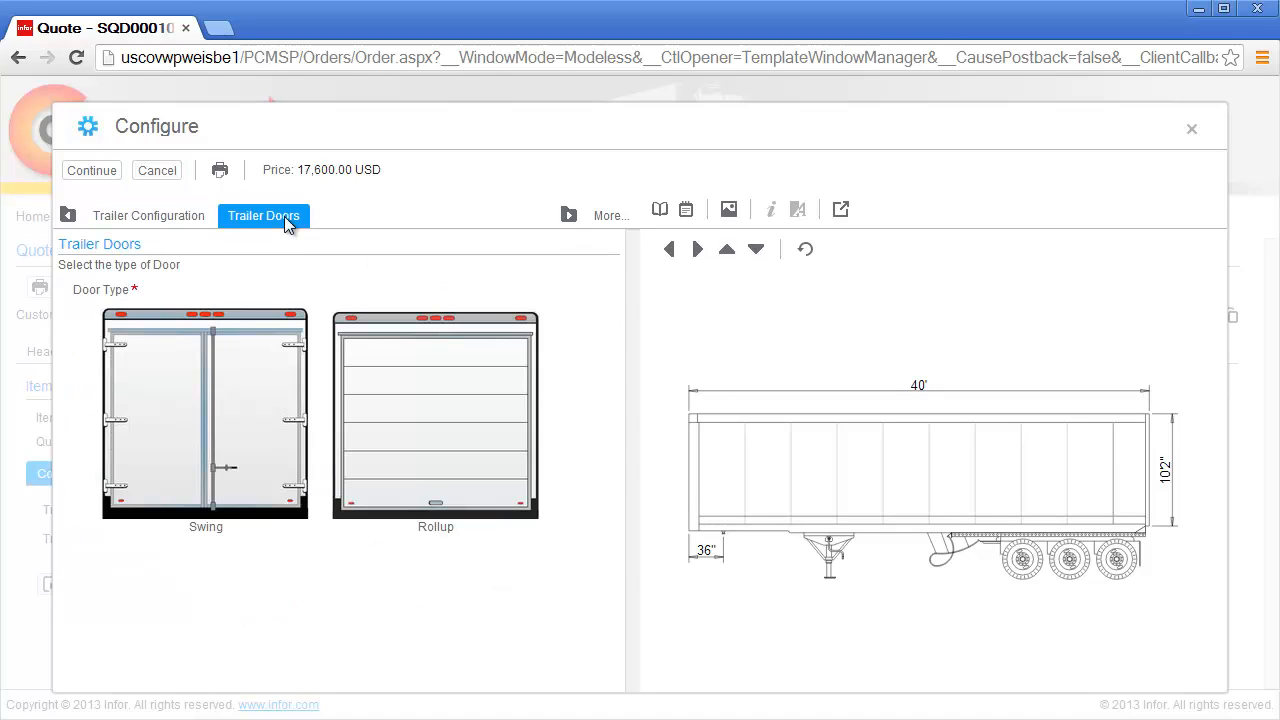
Step: Choose Rollup doors, Translucent Roof, 12" crossmember spacing and 16" post spacing
{"action": "left_click", "coordinate": [354, 388]}
{"action": "left_click", "coordinate": [355, 388]}
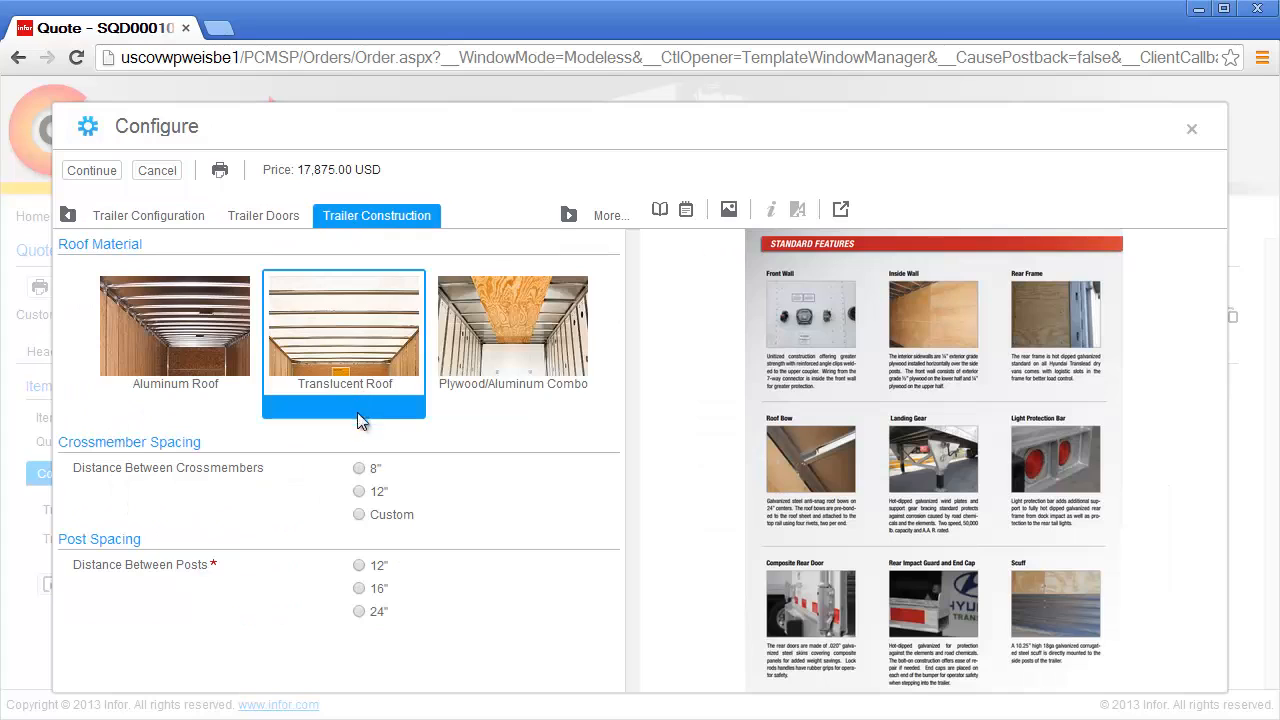
{"action": "left_click", "coordinate": [360, 494]}
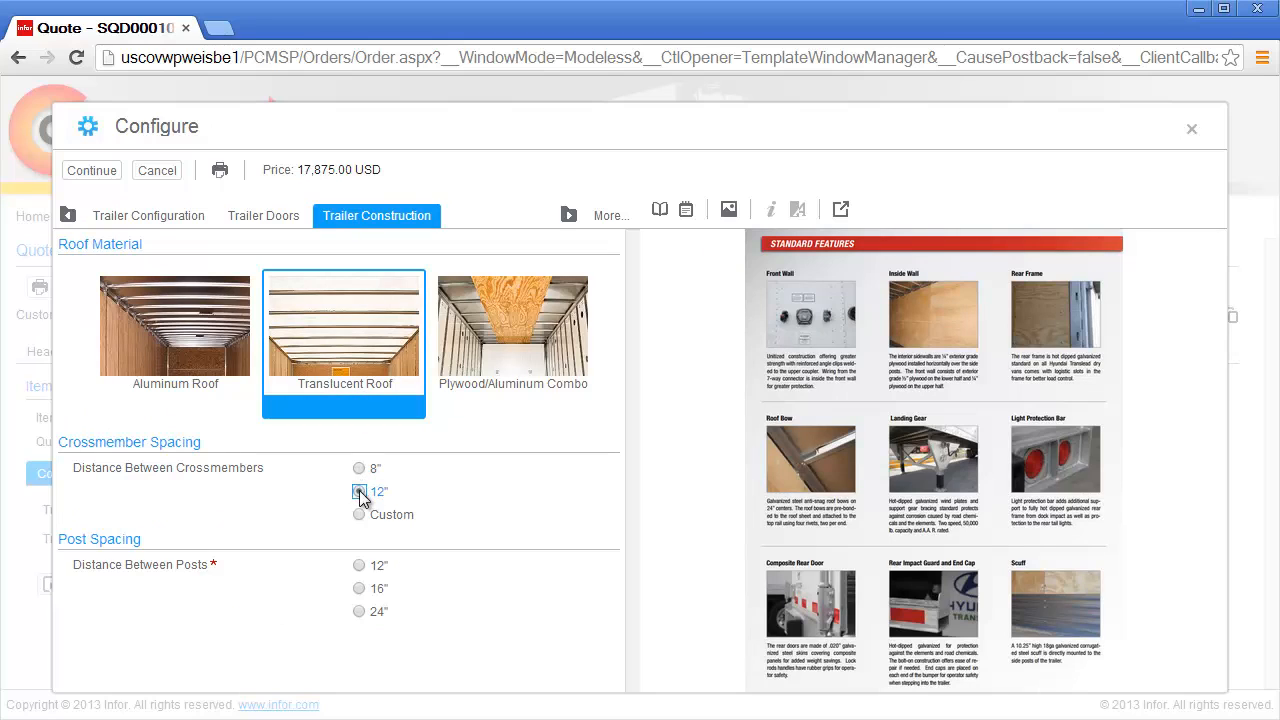
{"action": "left_click", "coordinate": [372, 567]}
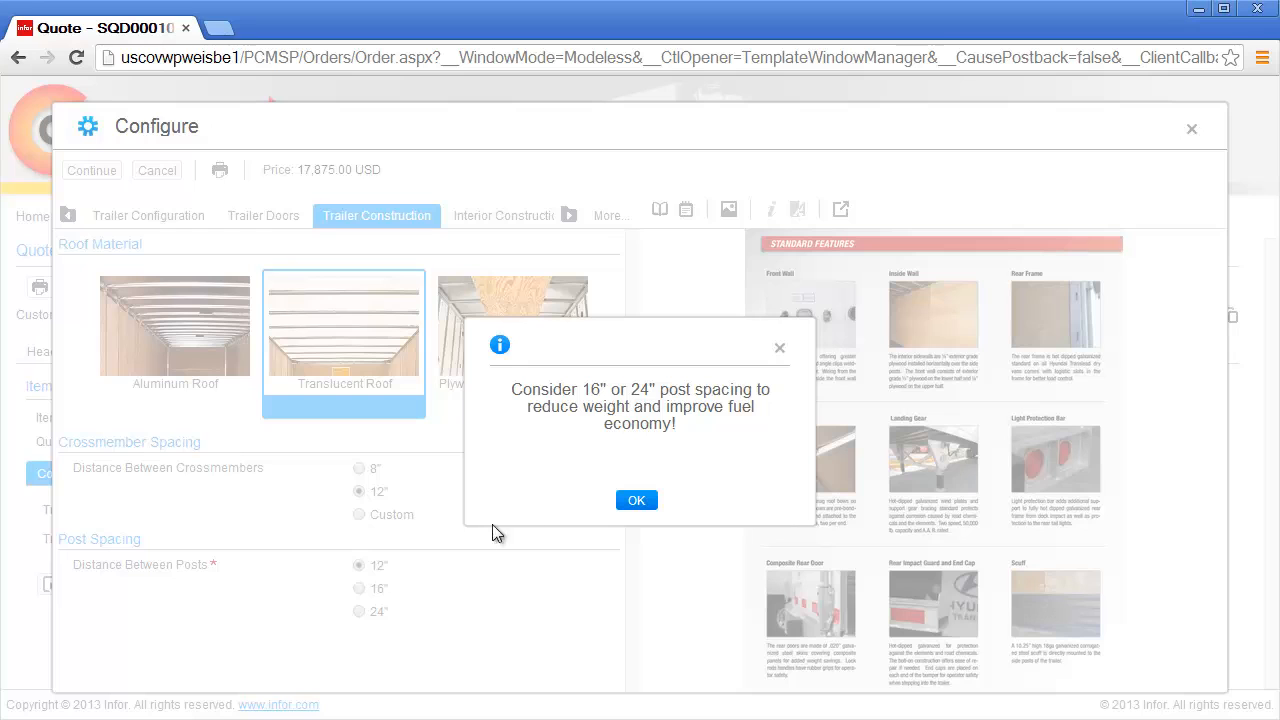
{"action": "left_click", "coordinate": [625, 500]}
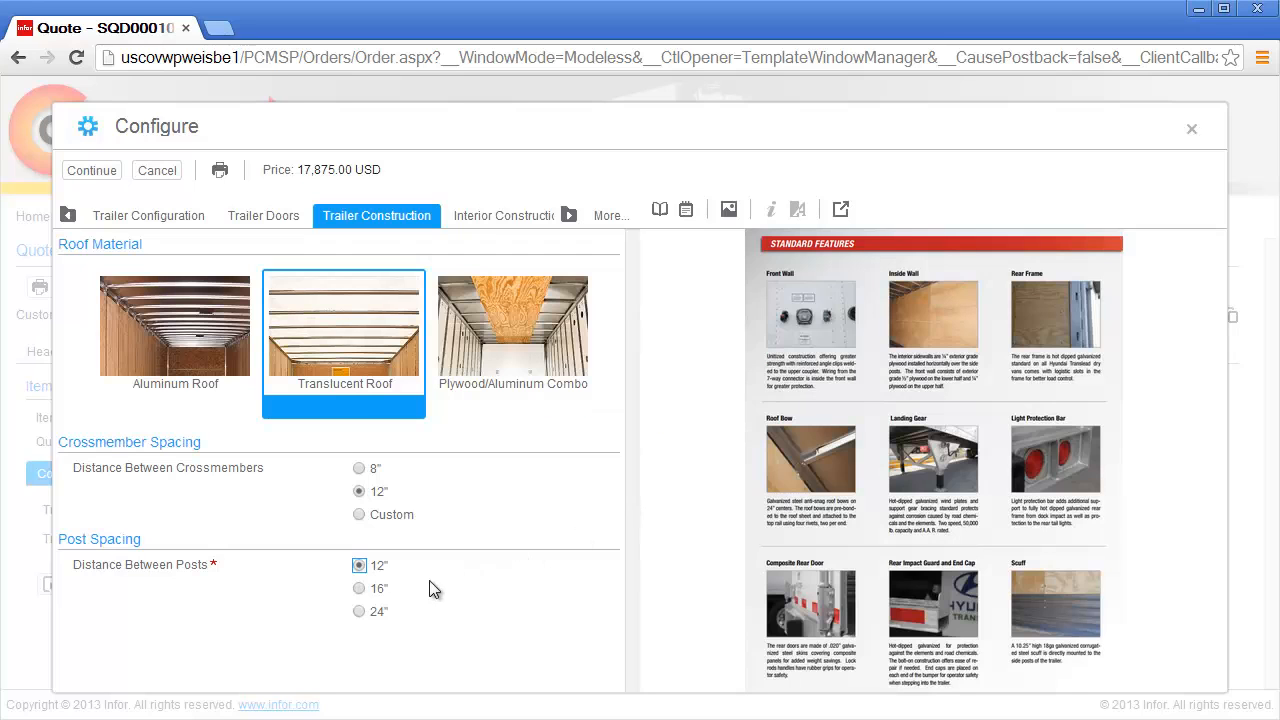
{"action": "left_click", "coordinate": [377, 590]}
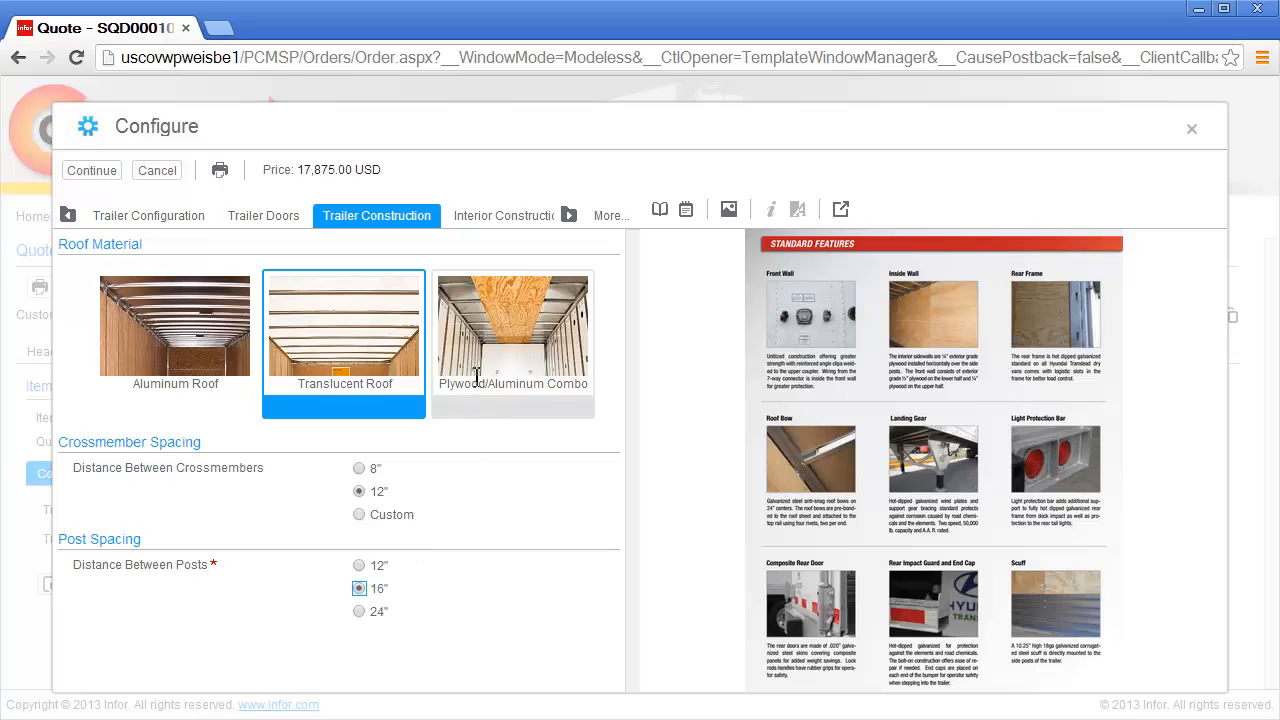
{"action": "left_click", "coordinate": [517, 219]}
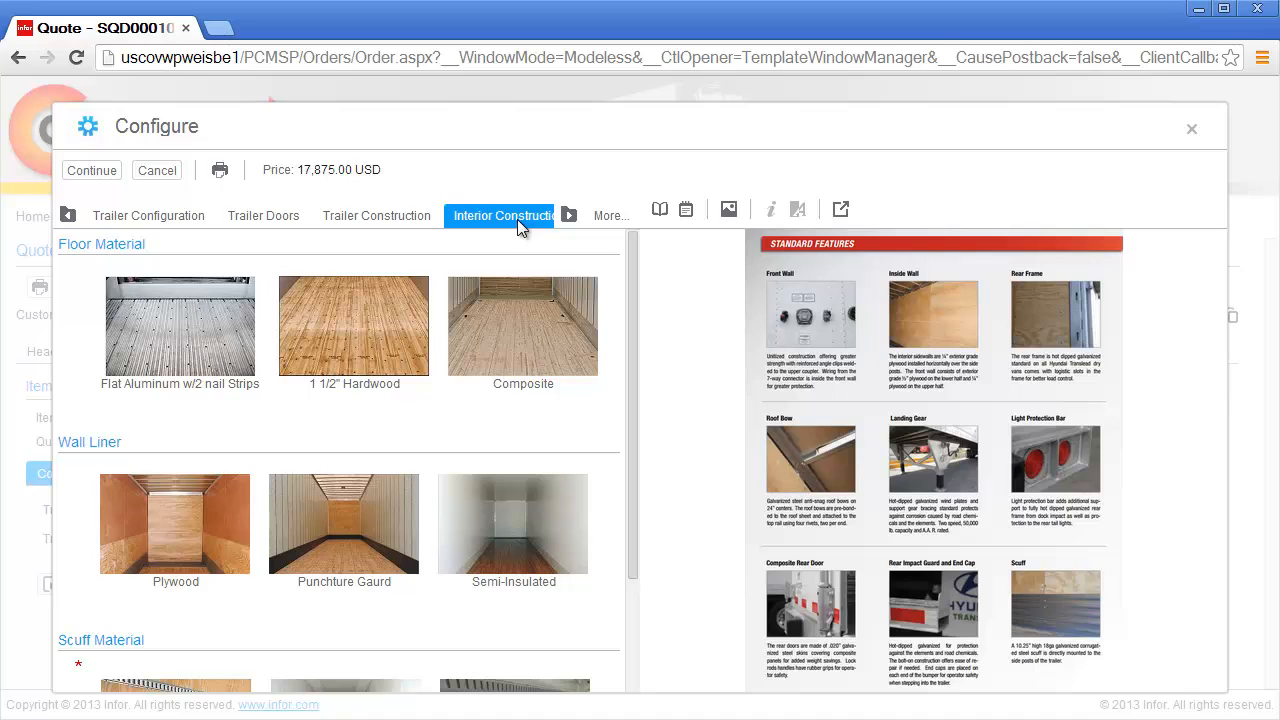
Step: Choose 1 1/2" Hardwood floor, Plywood wall liner and Corrugated Steel x 12" High scuff
{"action": "left_click_drag", "start_coordinate": [631, 351], "coordinate": [629, 469]}
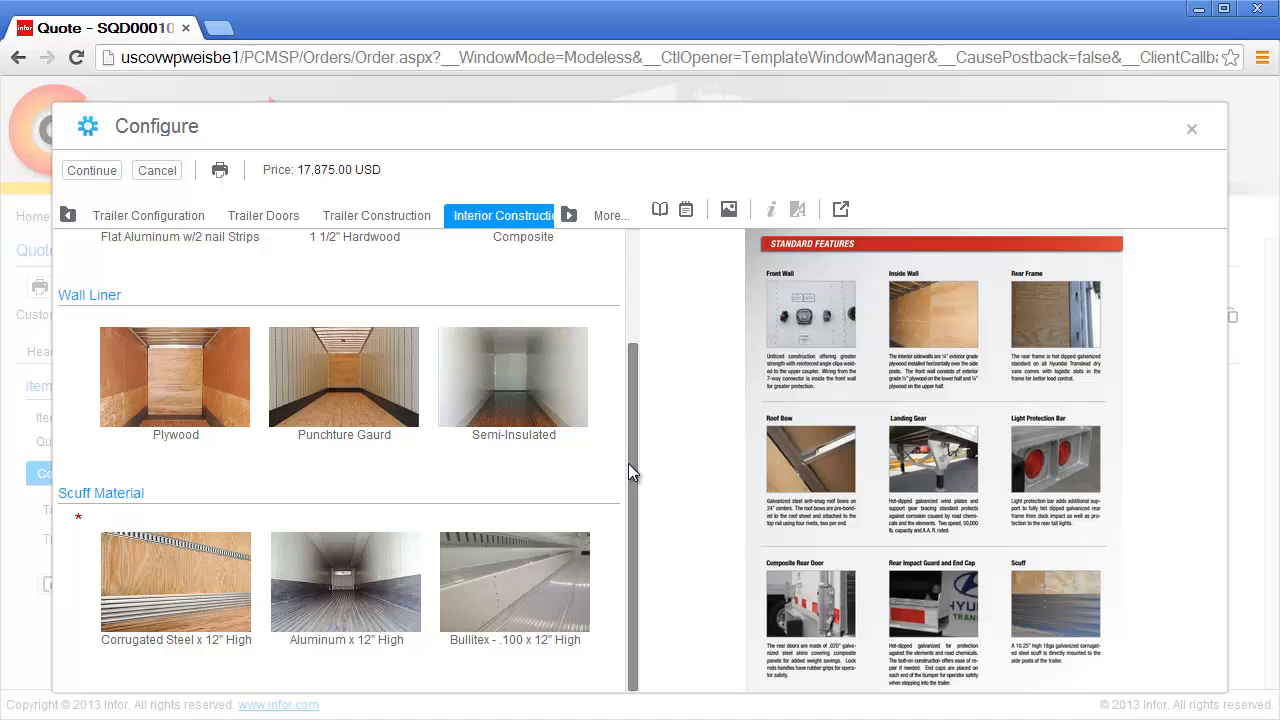
{"action": "left_click_drag", "start_coordinate": [629, 470], "coordinate": [643, 337]}
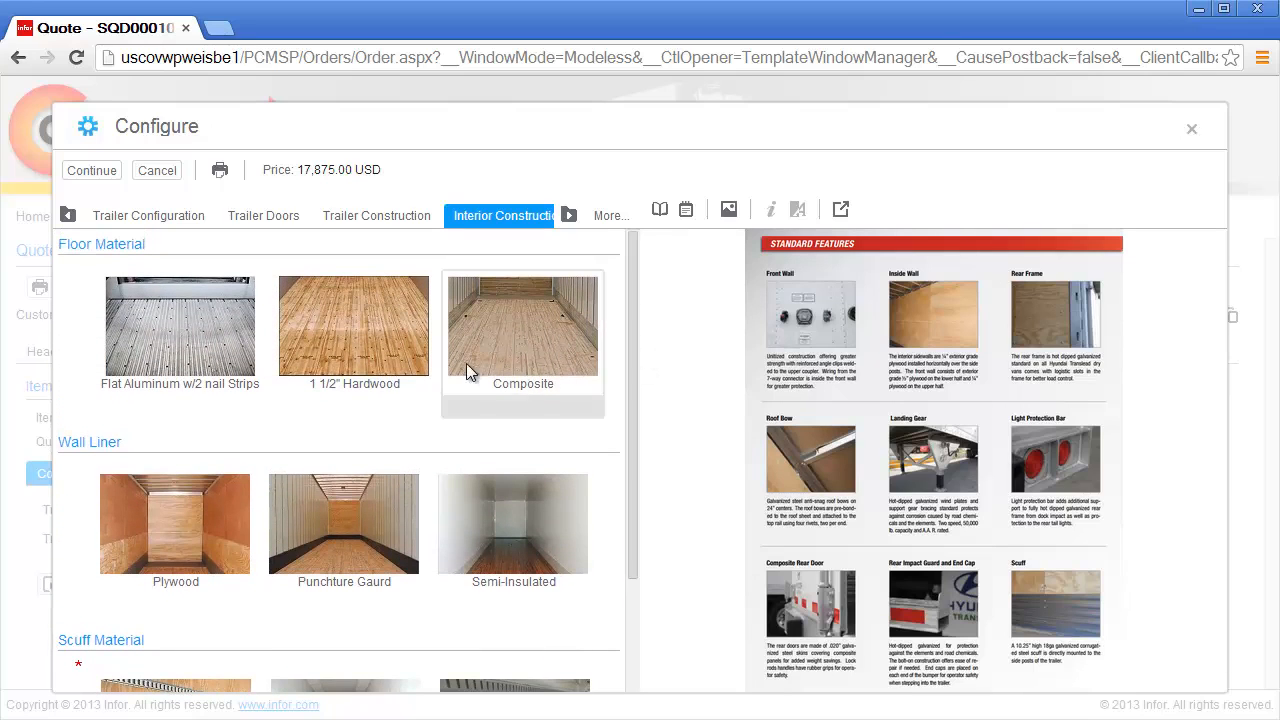
{"action": "left_click", "coordinate": [407, 369]}
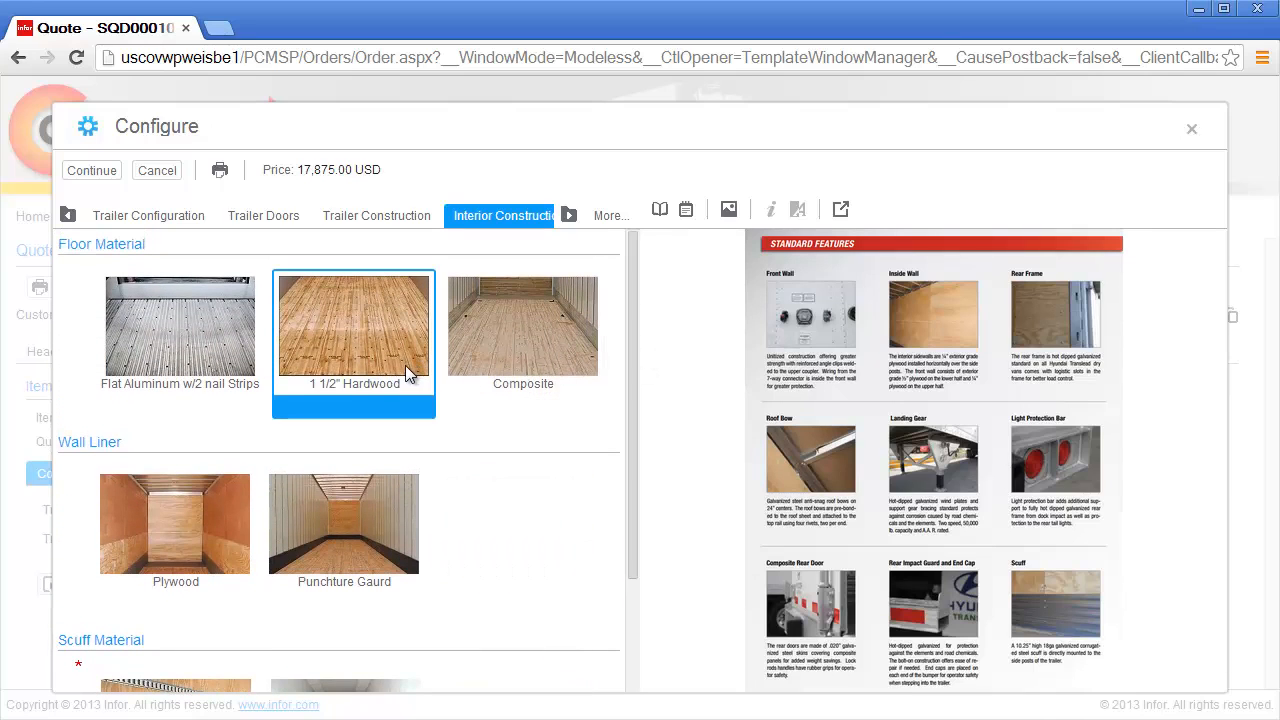
{"action": "left_click", "coordinate": [224, 498]}
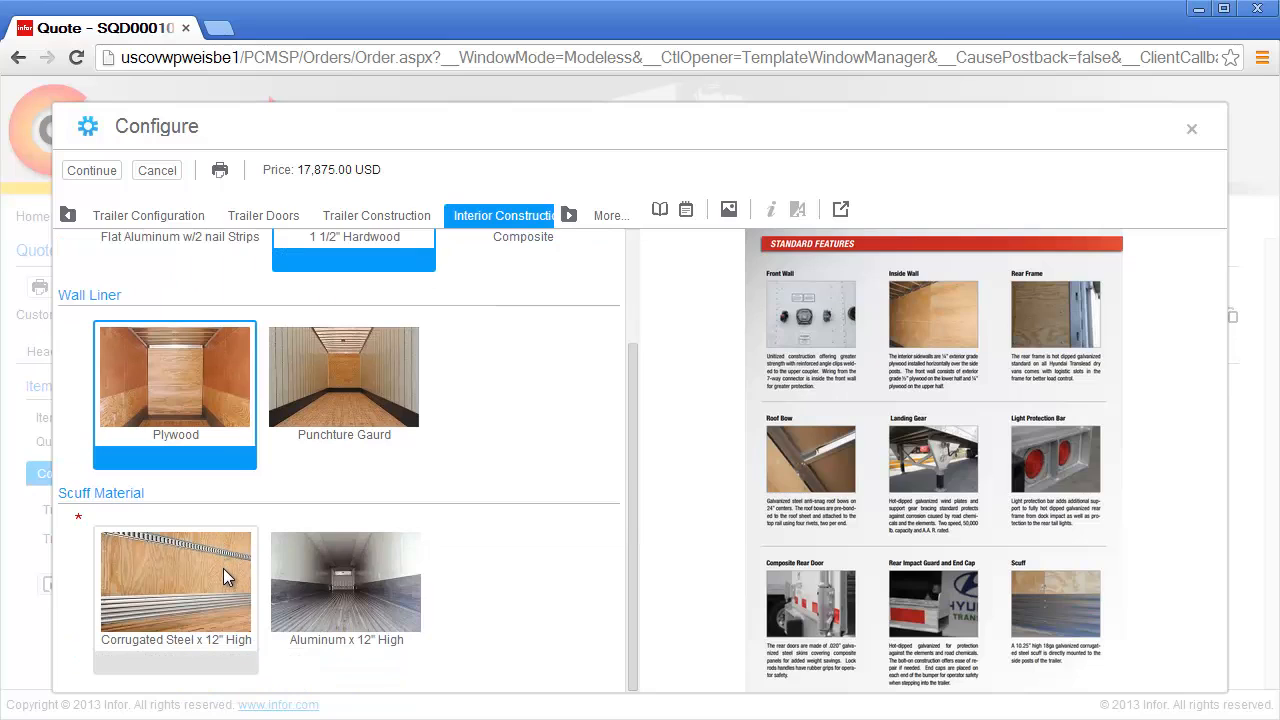
{"action": "left_click", "coordinate": [223, 570]}
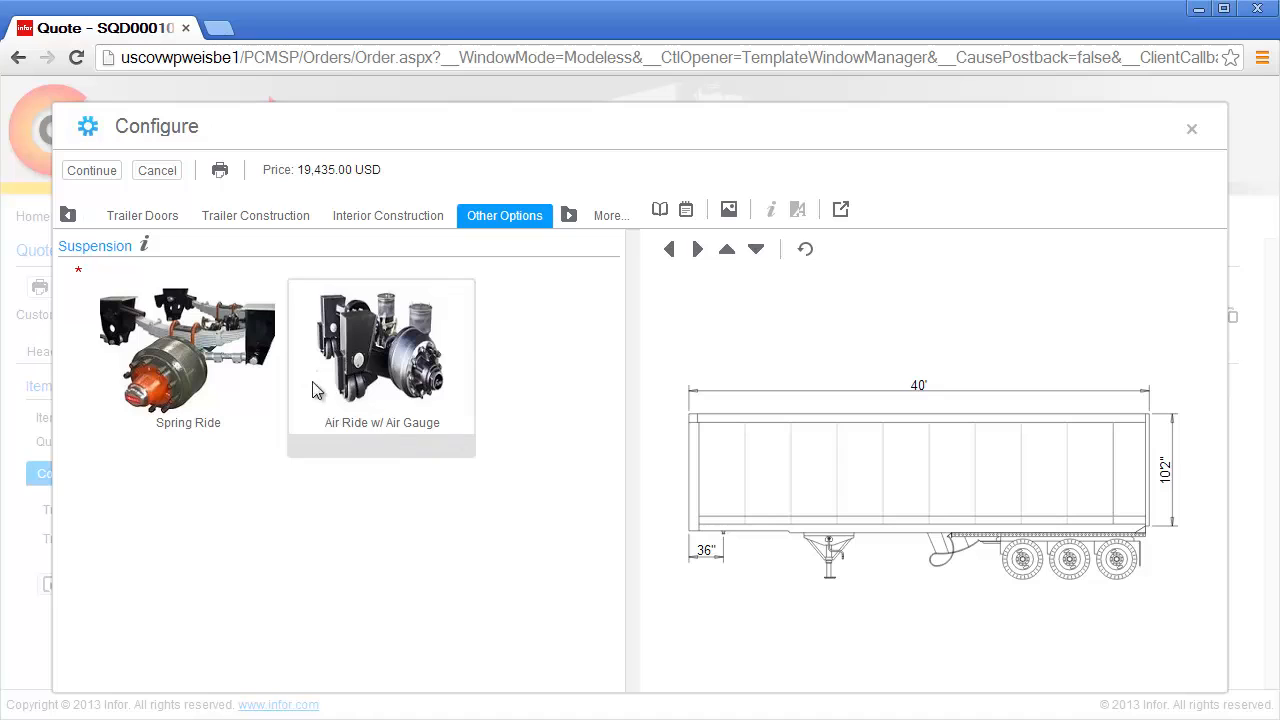
Step: Read the INTRAAX suspension brochure, then choose Air Ride w/ Air Gauge suspension
{"action": "left_click", "coordinate": [145, 247]}
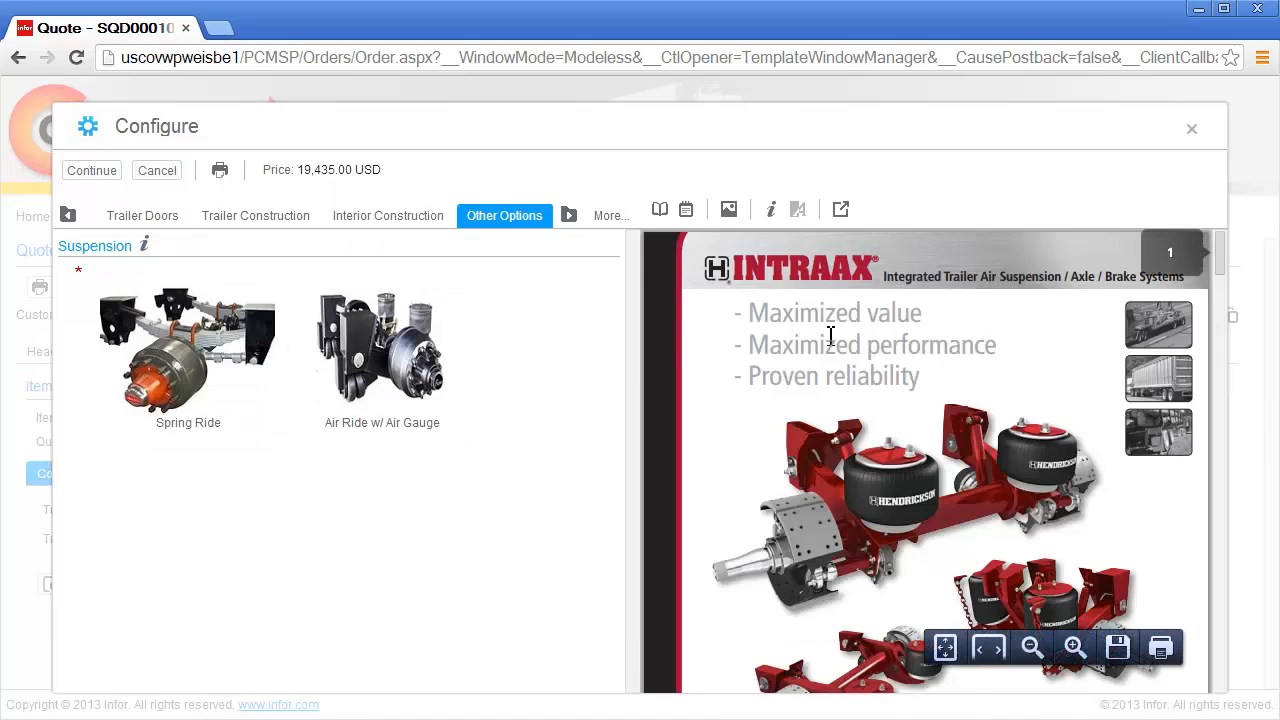
{"action": "scroll", "coordinate": [830, 337], "scroll_direction": "down", "scroll_amount": 10}
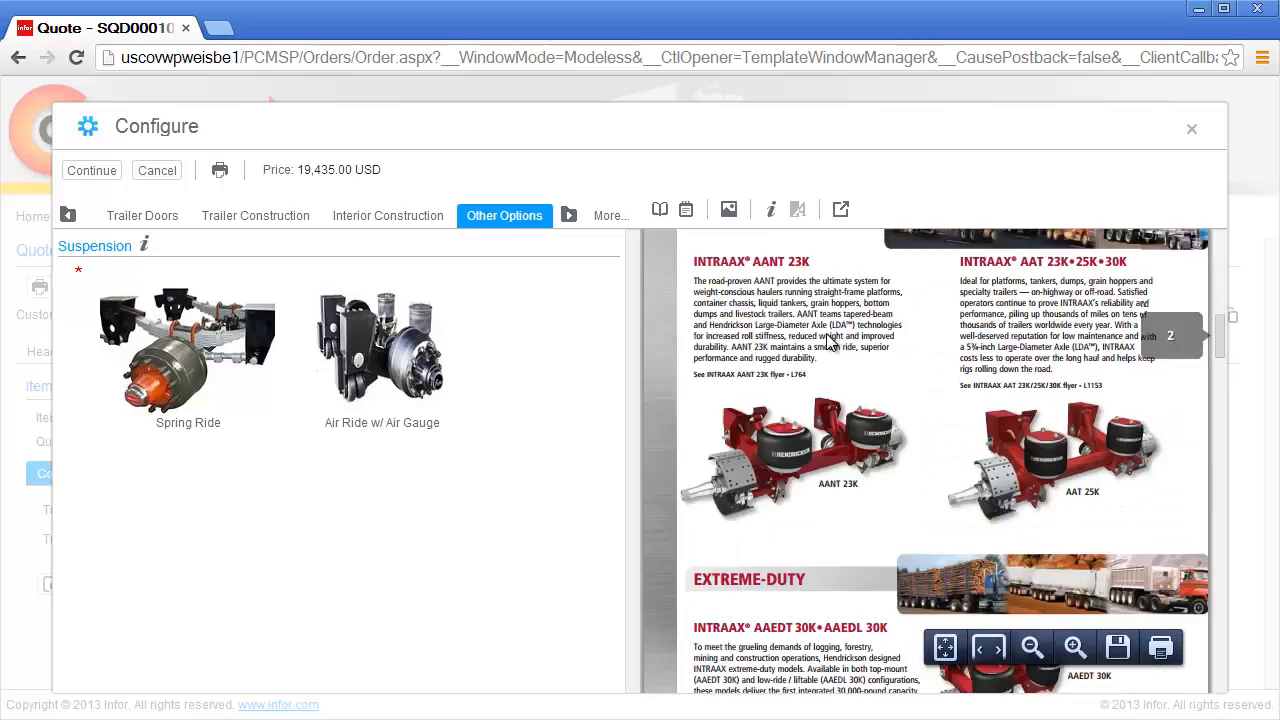
{"action": "scroll", "coordinate": [830, 337], "scroll_direction": "down", "scroll_amount": 10}
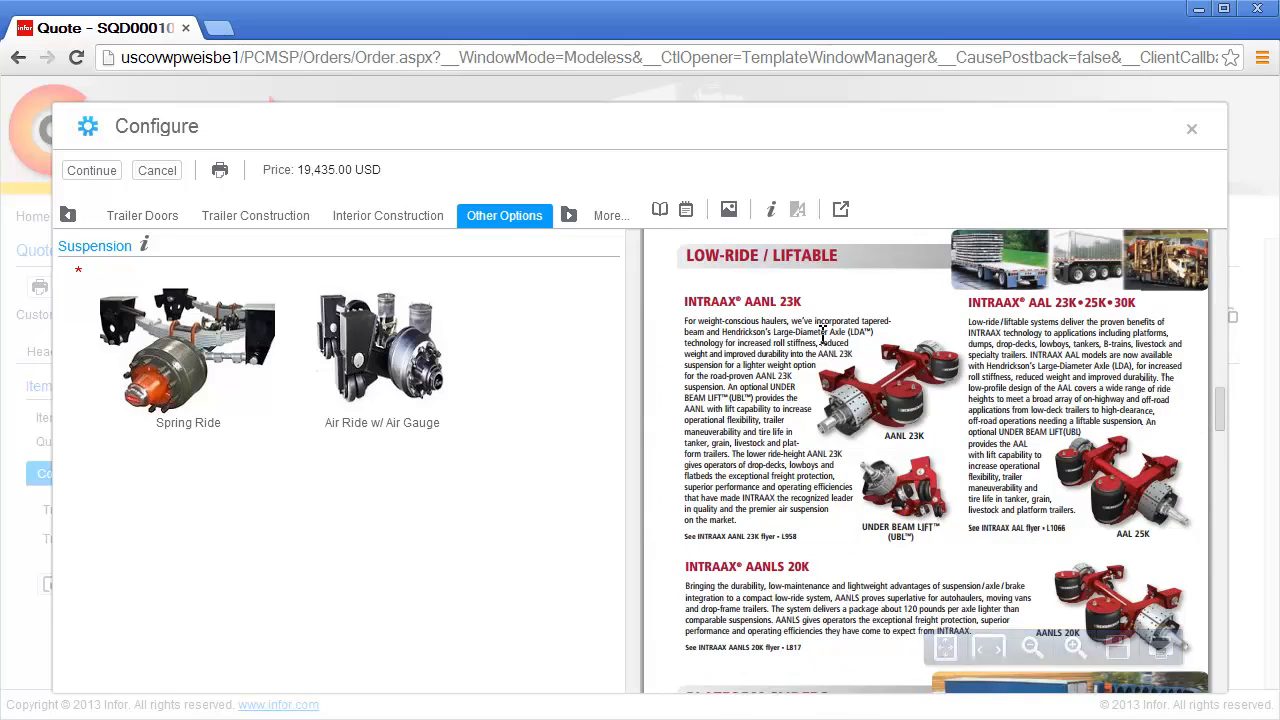
{"action": "left_click", "coordinate": [430, 392]}
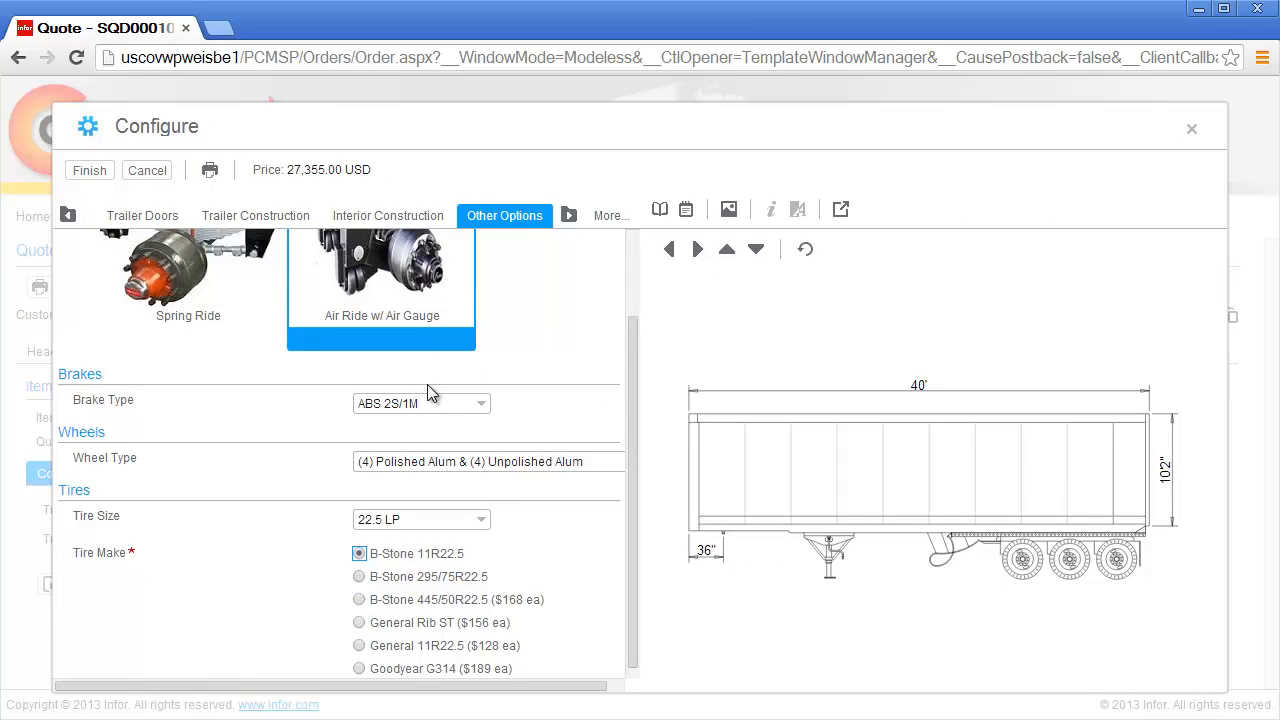
Step: Review pricing and summary, change the door type to Swing (27,450.00 USD), and finish
{"action": "left_click", "coordinate": [687, 211]}
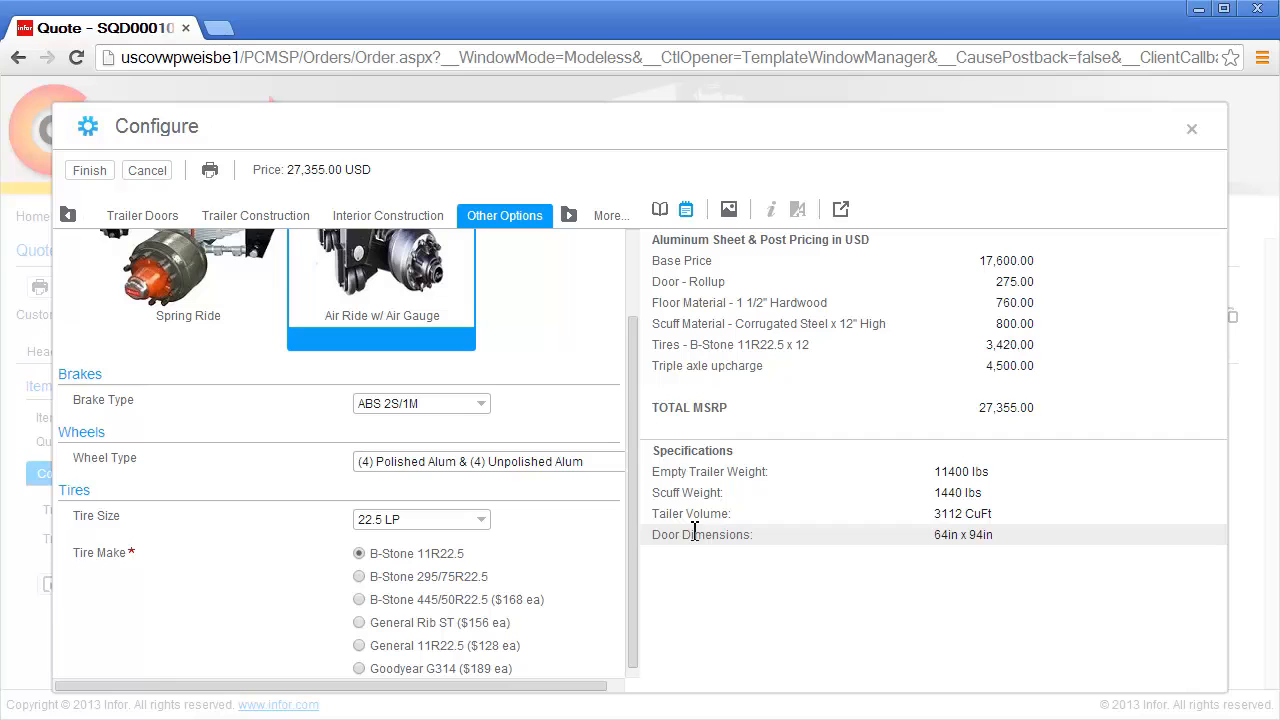
{"action": "left_click", "coordinate": [662, 214]}
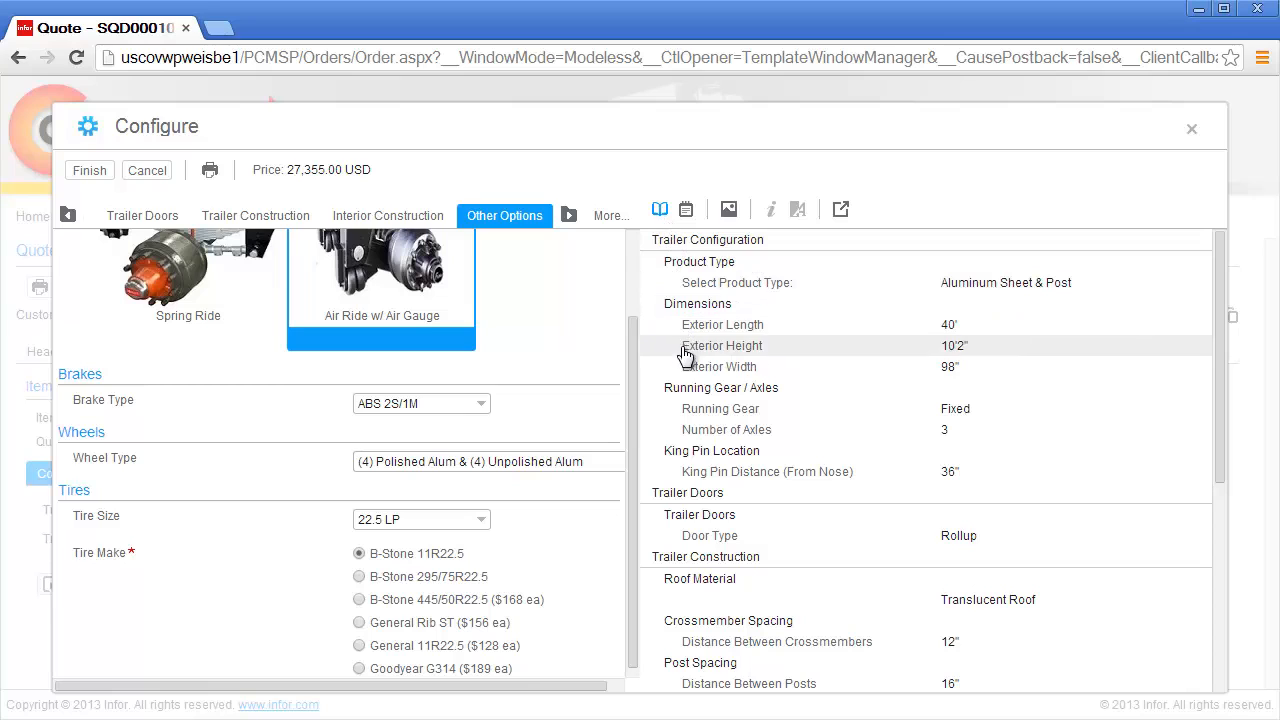
{"action": "left_click", "coordinate": [692, 541]}
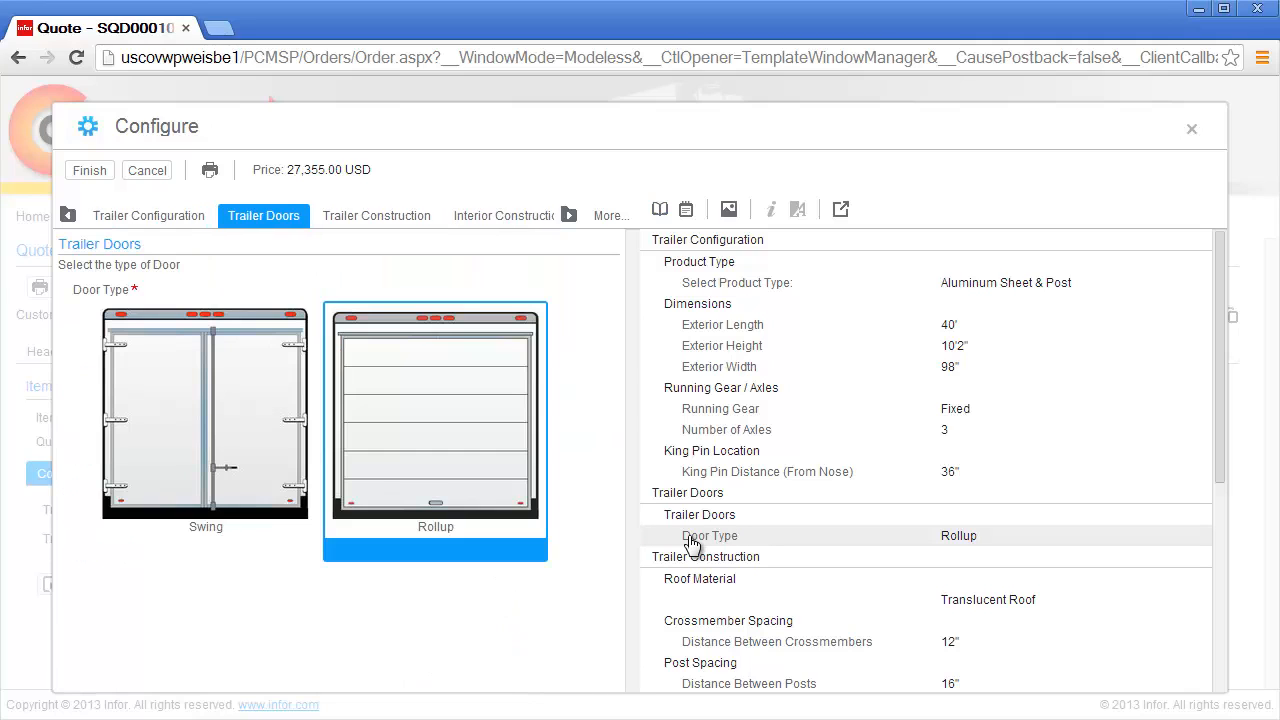
{"action": "left_click", "coordinate": [275, 530]}
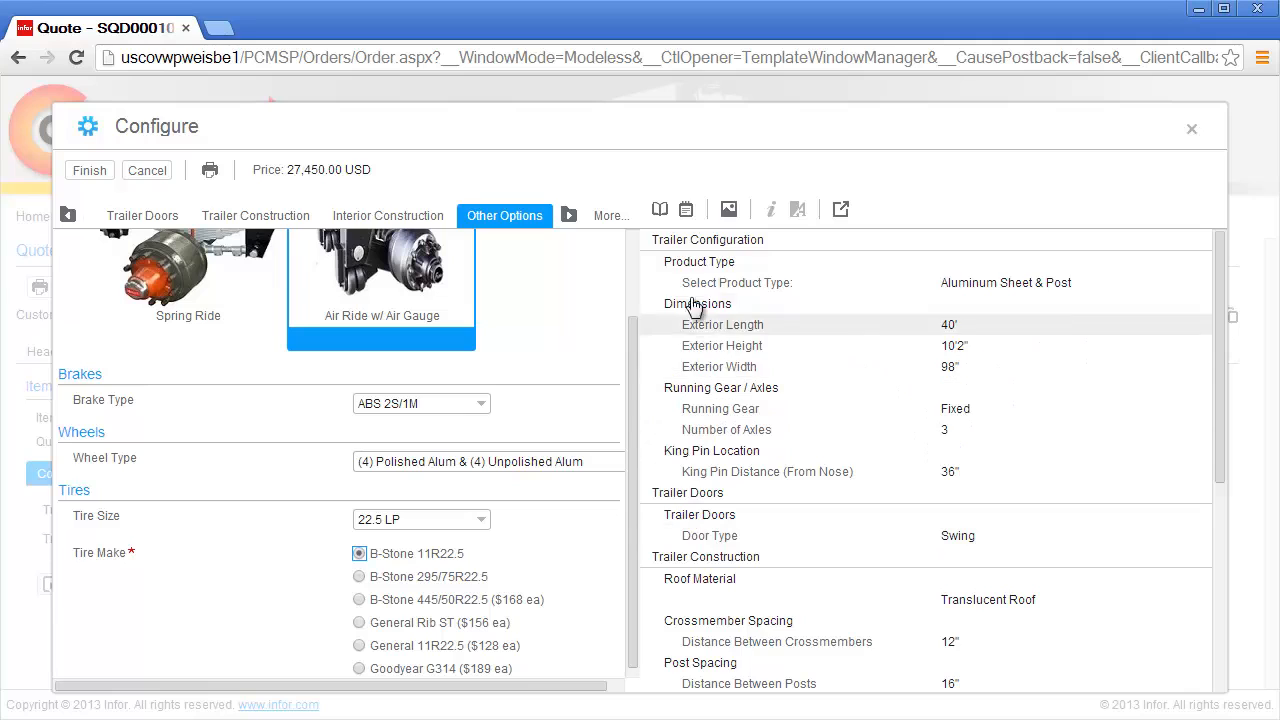
{"action": "left_click", "coordinate": [686, 210]}
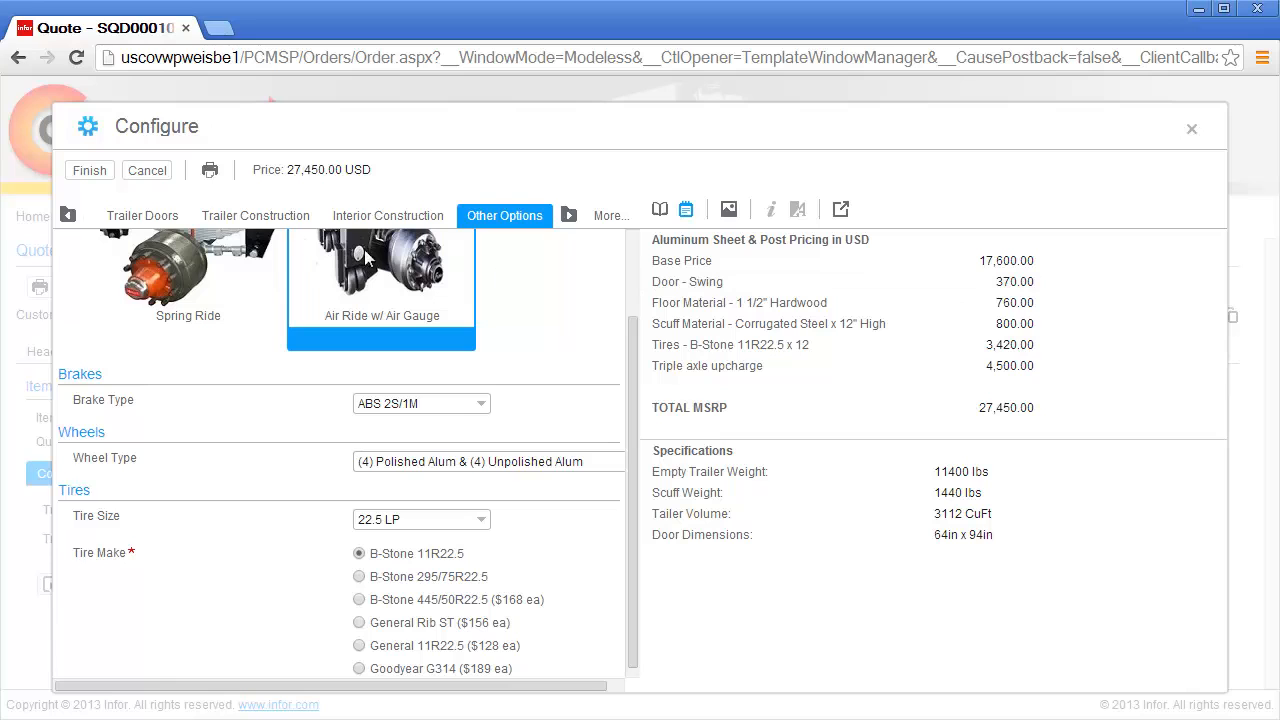
{"action": "left_click", "coordinate": [102, 173]}
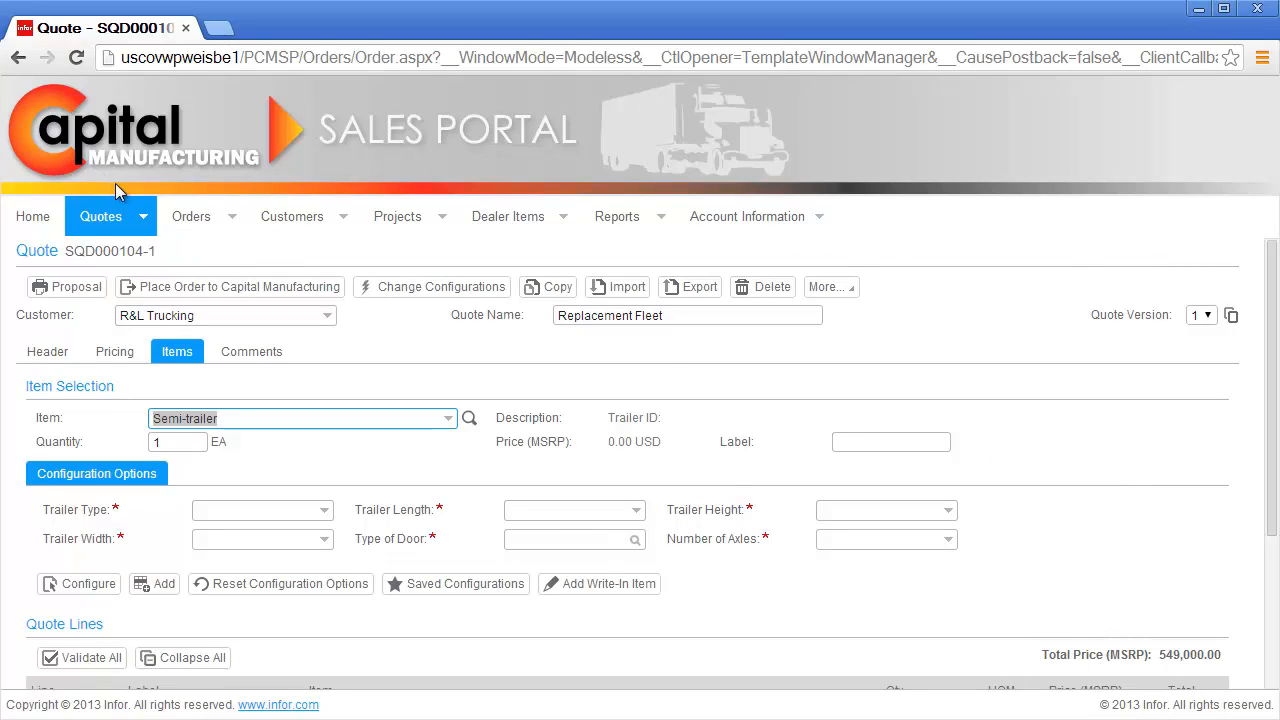
{"action": "left_click", "coordinate": [172, 606]}
{"action": "scroll", "coordinate": [200, 615], "scroll_direction": "down", "scroll_amount": 3}
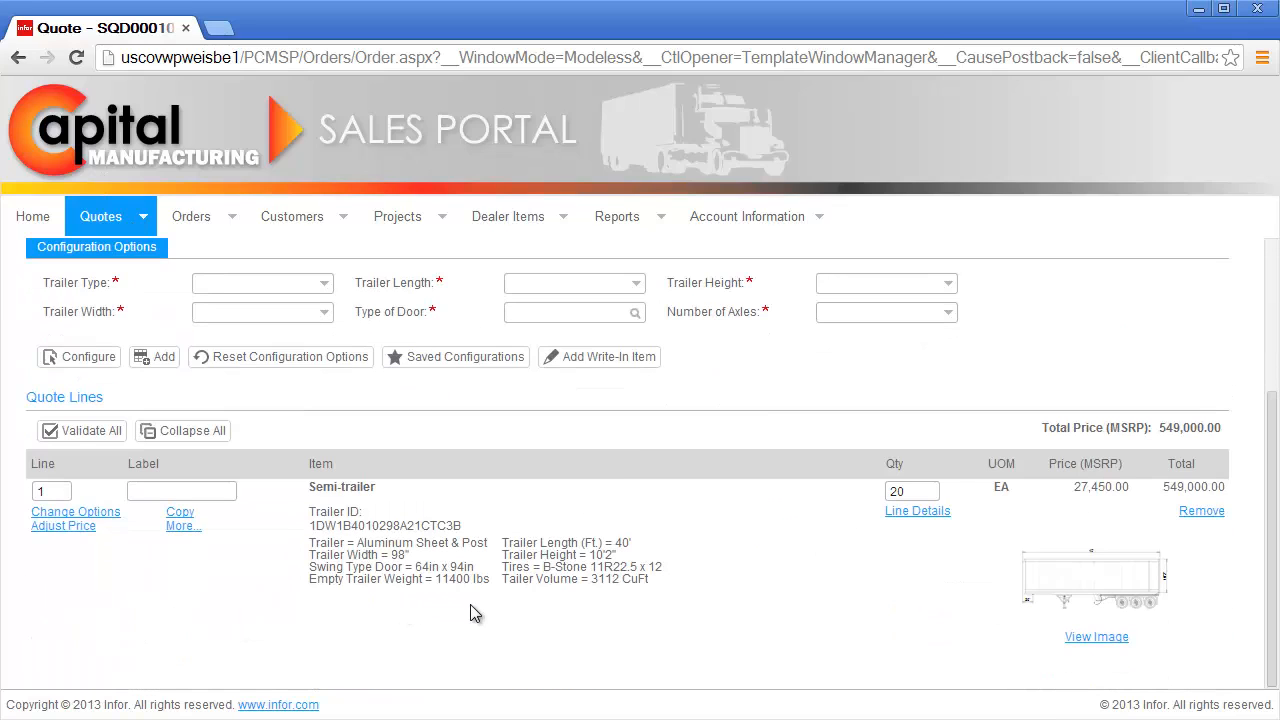
{"action": "left_click", "coordinate": [1084, 644]}
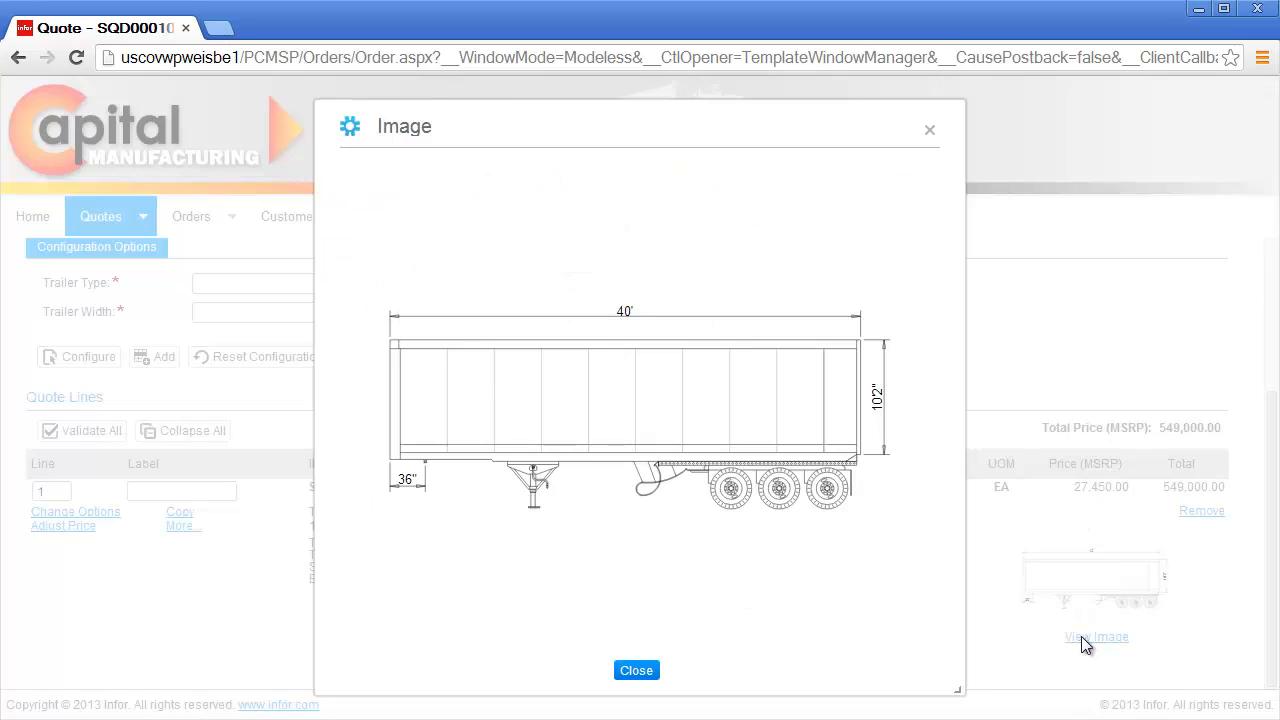
{"action": "left_click", "coordinate": [636, 670]}
{"action": "scroll", "coordinate": [650, 672], "scroll_direction": "up", "scroll_amount": 3}
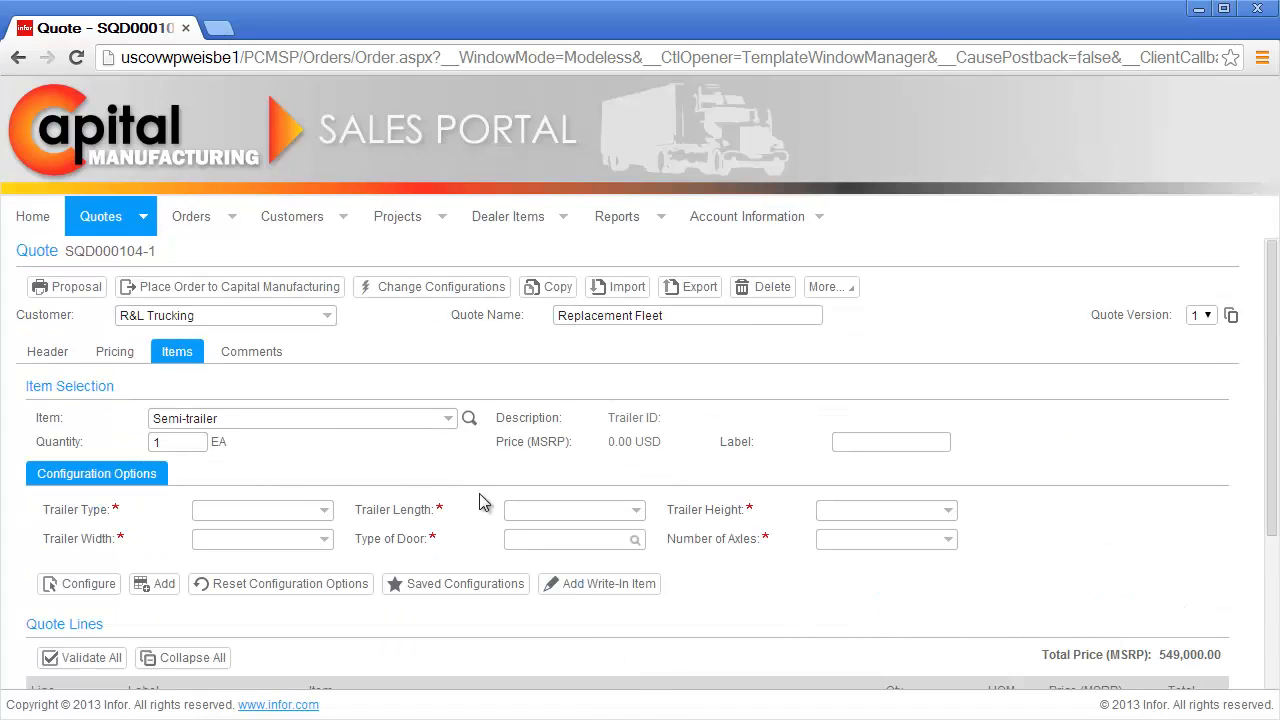
Step: Set the second trailer to Z-Plate, 40' long, 10'2" high and 98" wide
{"action": "double_click", "coordinate": [165, 442]}
{"action": "left_click", "coordinate": [250, 514]}
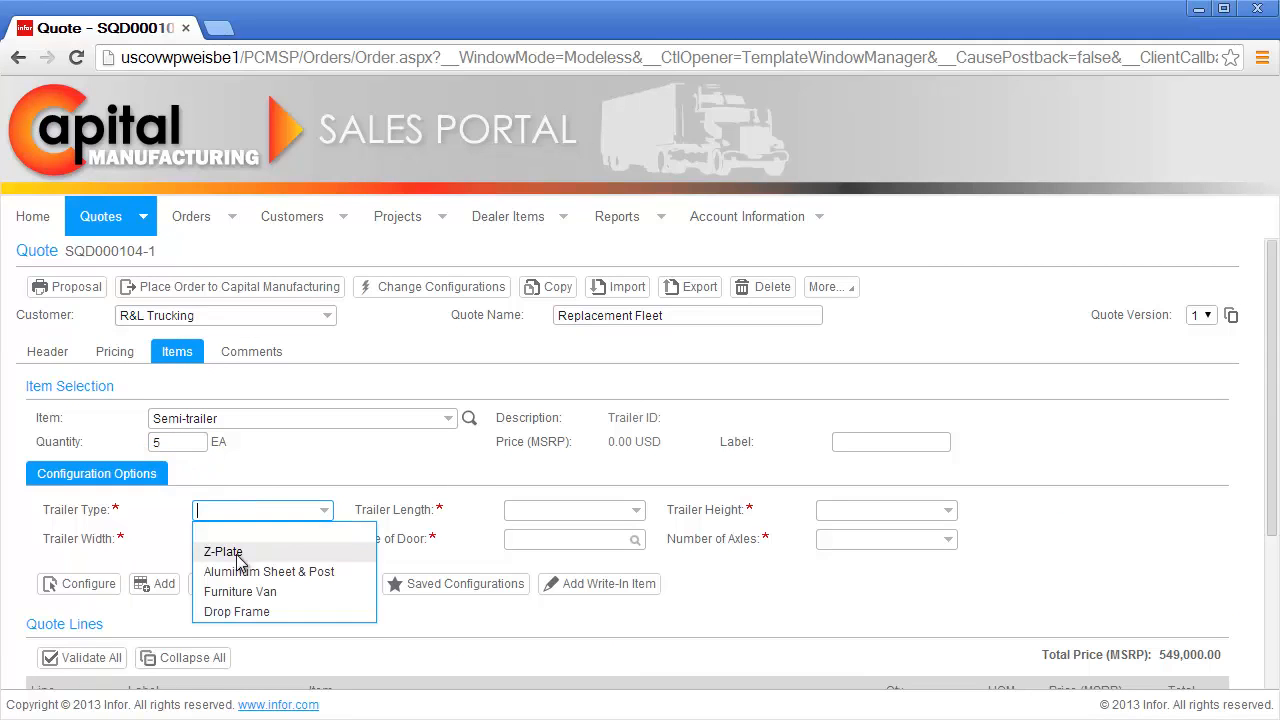
{"action": "left_click", "coordinate": [225, 551]}
{"action": "left_click", "coordinate": [528, 512]}
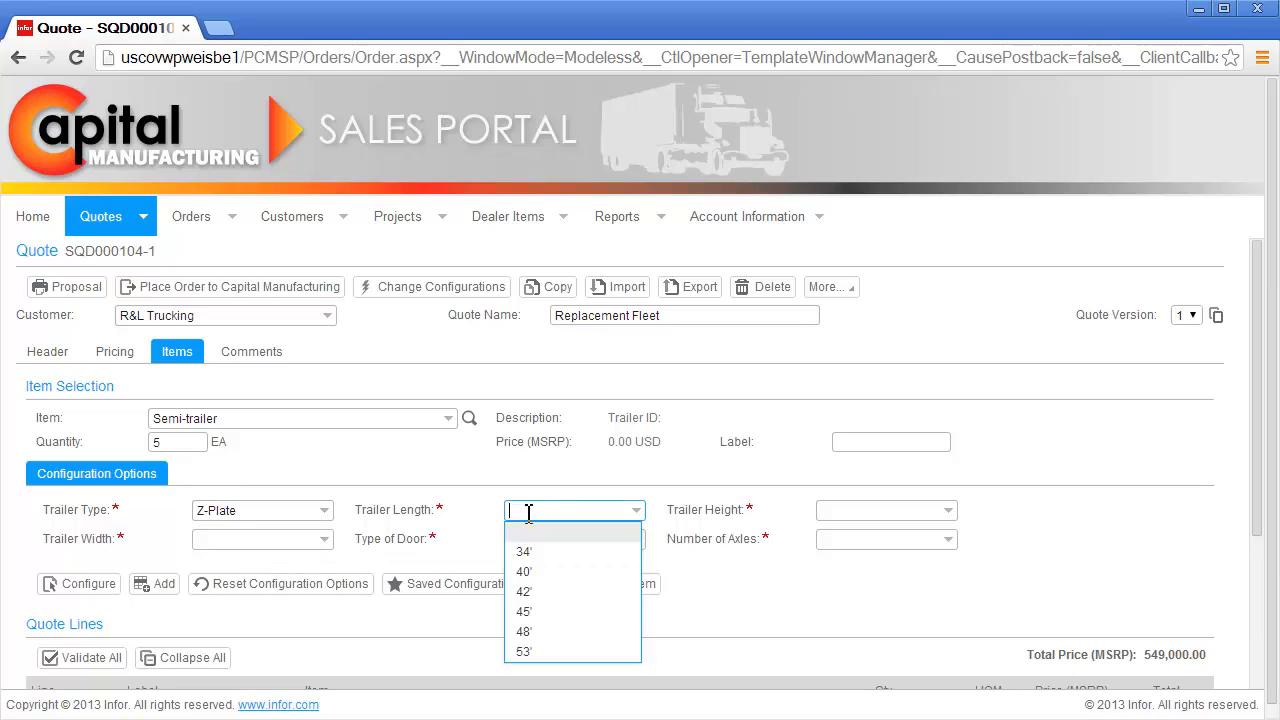
{"action": "left_click", "coordinate": [524, 571]}
{"action": "left_click", "coordinate": [832, 511]}
{"action": "left_click", "coordinate": [838, 552]}
{"action": "left_click", "coordinate": [260, 540]}
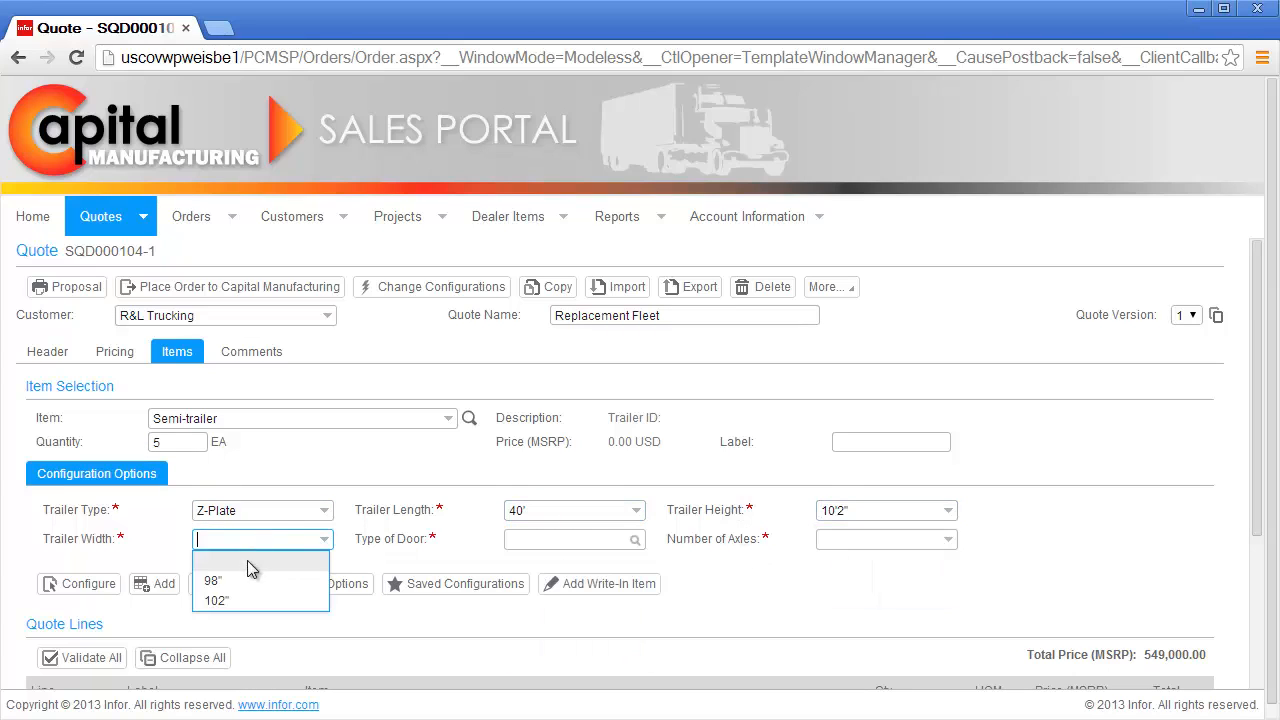
{"action": "left_click", "coordinate": [247, 562]}
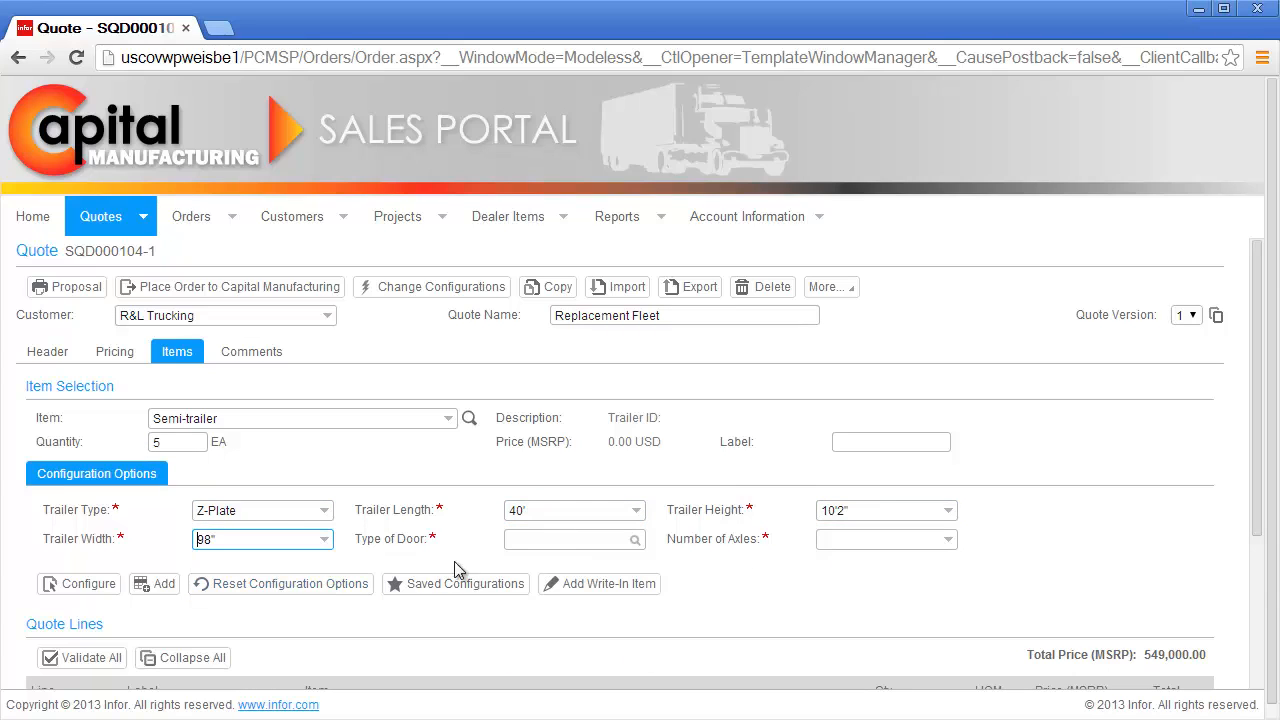
Step: Give it Swing doors and 3 axles, add it as line 2, and preview its drawing
{"action": "left_click", "coordinate": [635, 540]}
{"action": "left_click", "coordinate": [586, 486]}
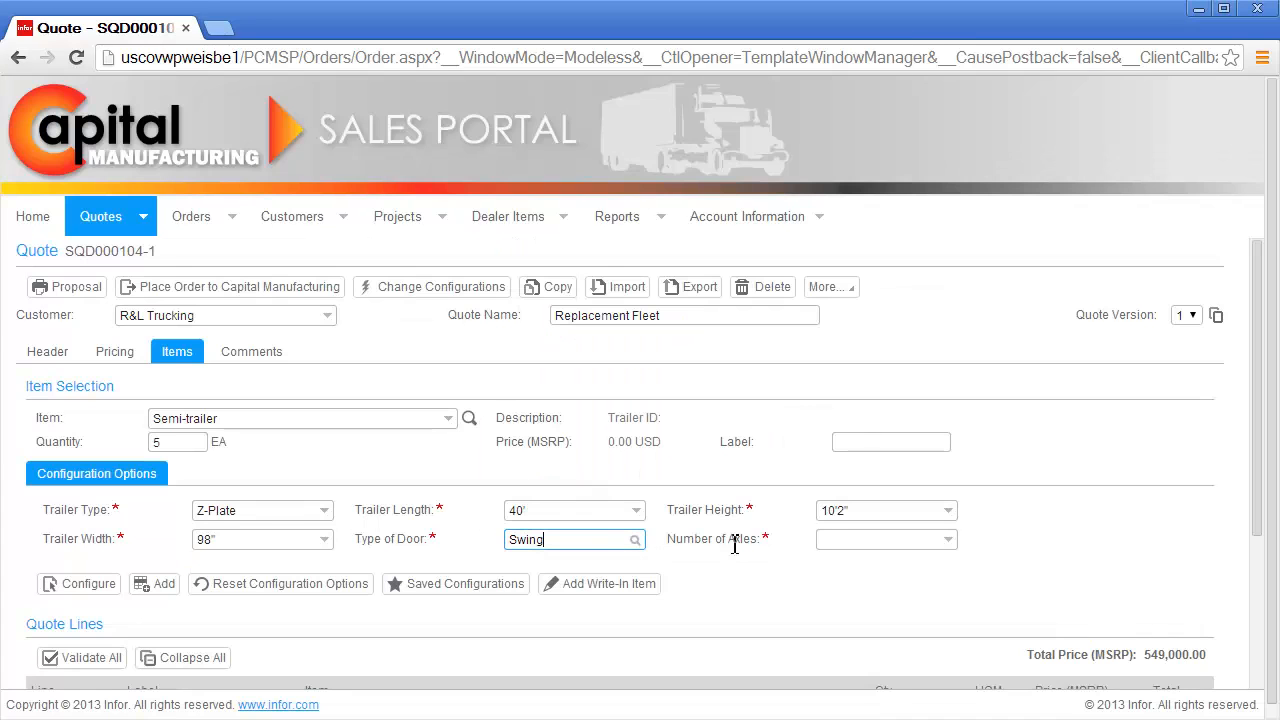
{"action": "left_click", "coordinate": [838, 541]}
{"action": "left_click", "coordinate": [835, 597]}
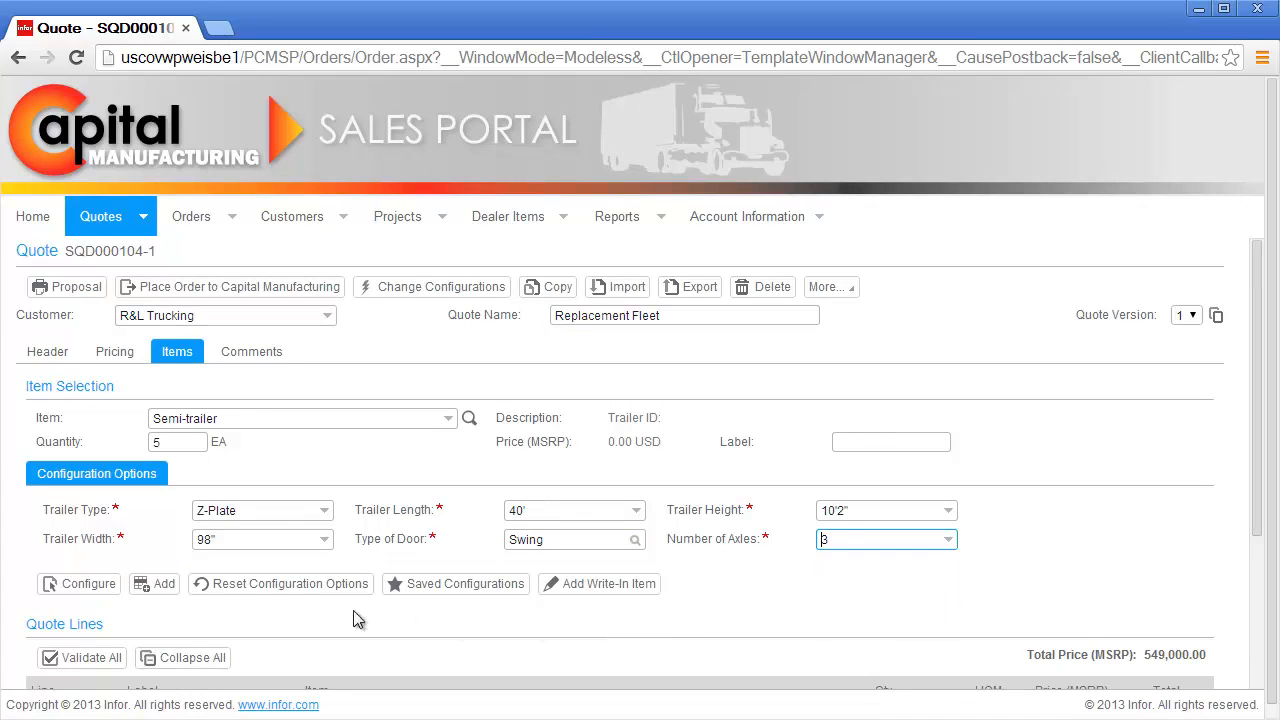
{"action": "left_click", "coordinate": [176, 581]}
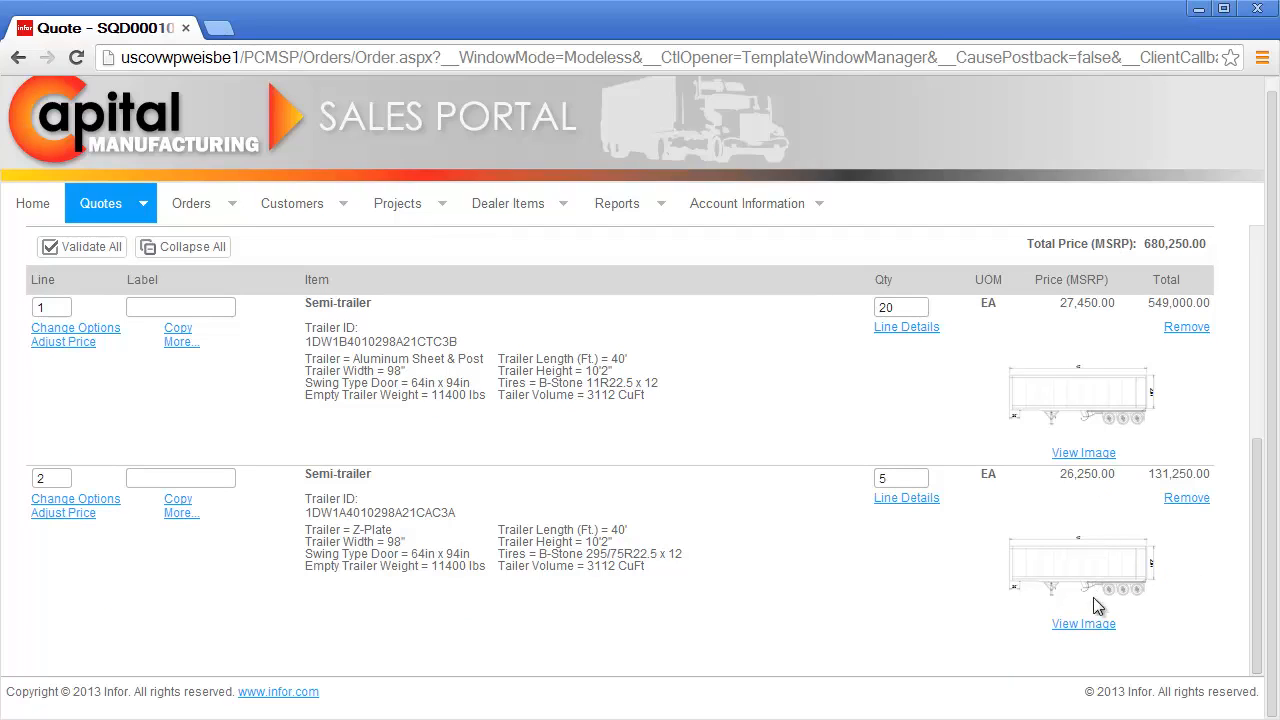
{"action": "left_click", "coordinate": [1083, 624]}
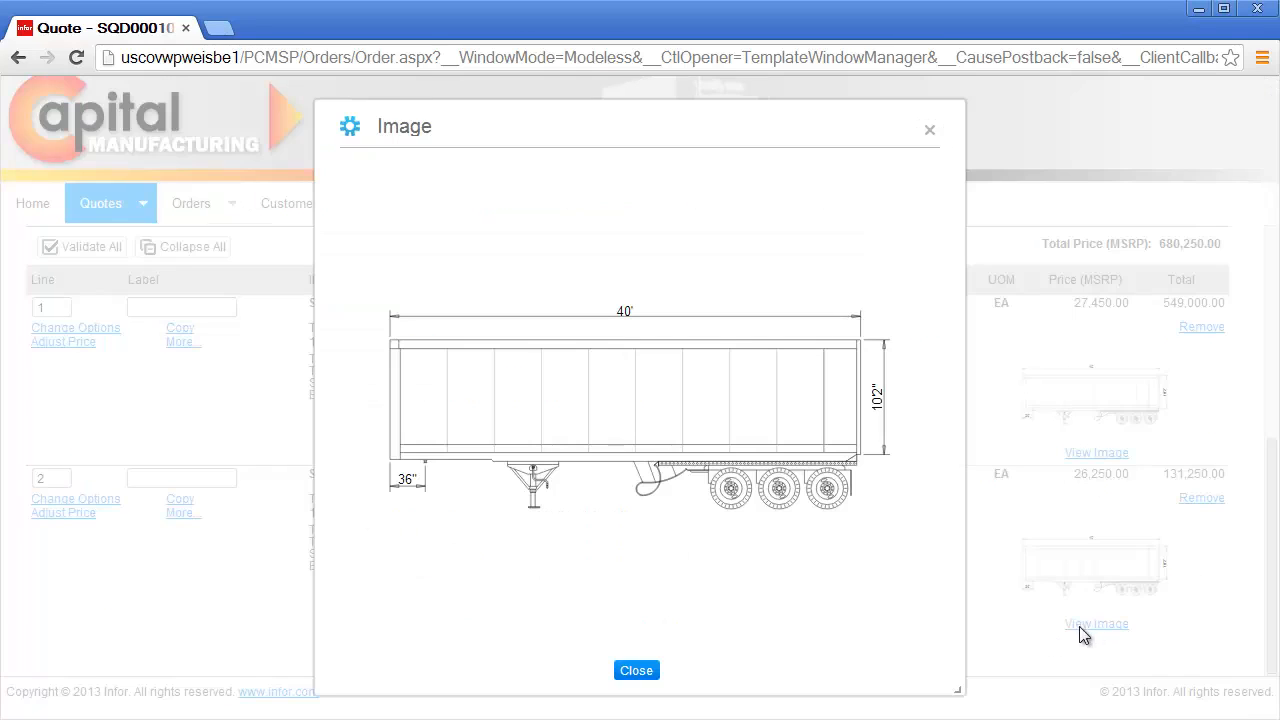
{"action": "left_click", "coordinate": [636, 670]}
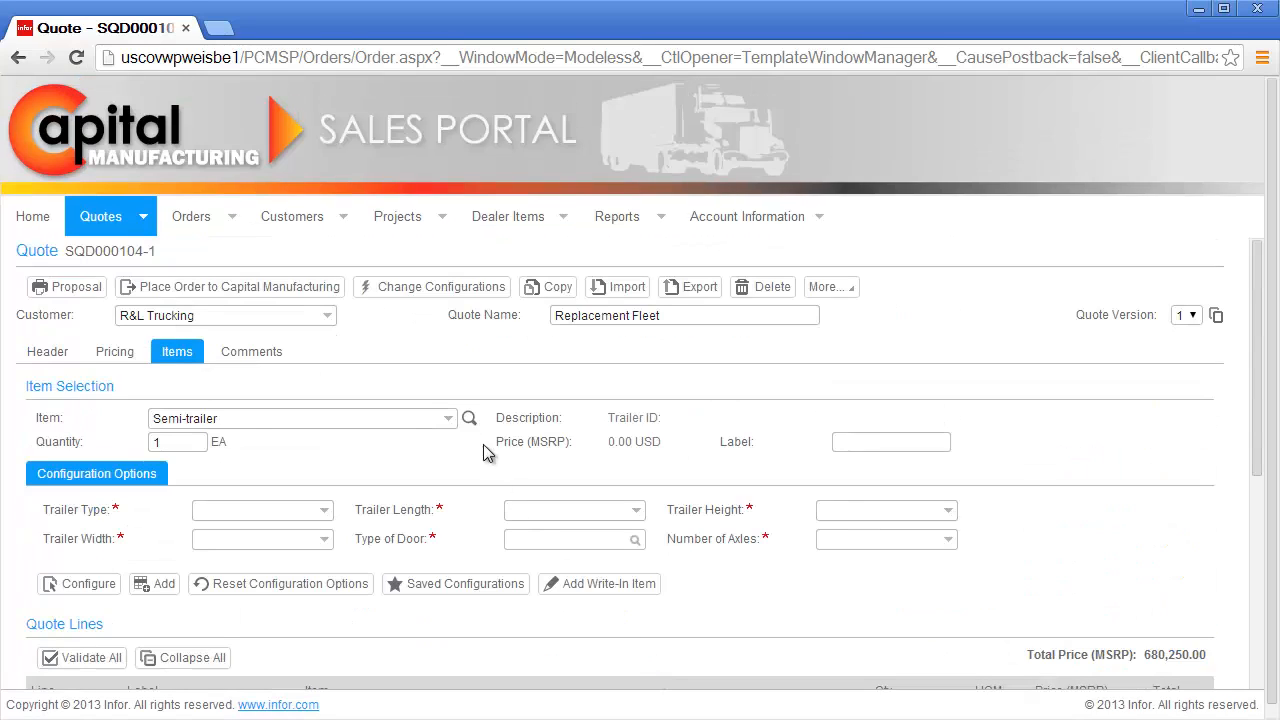
Step: Add 25 Corner Liner - Slotted from Front End Parts > Corner Liners to the quote
{"action": "left_click", "coordinate": [466, 420]}
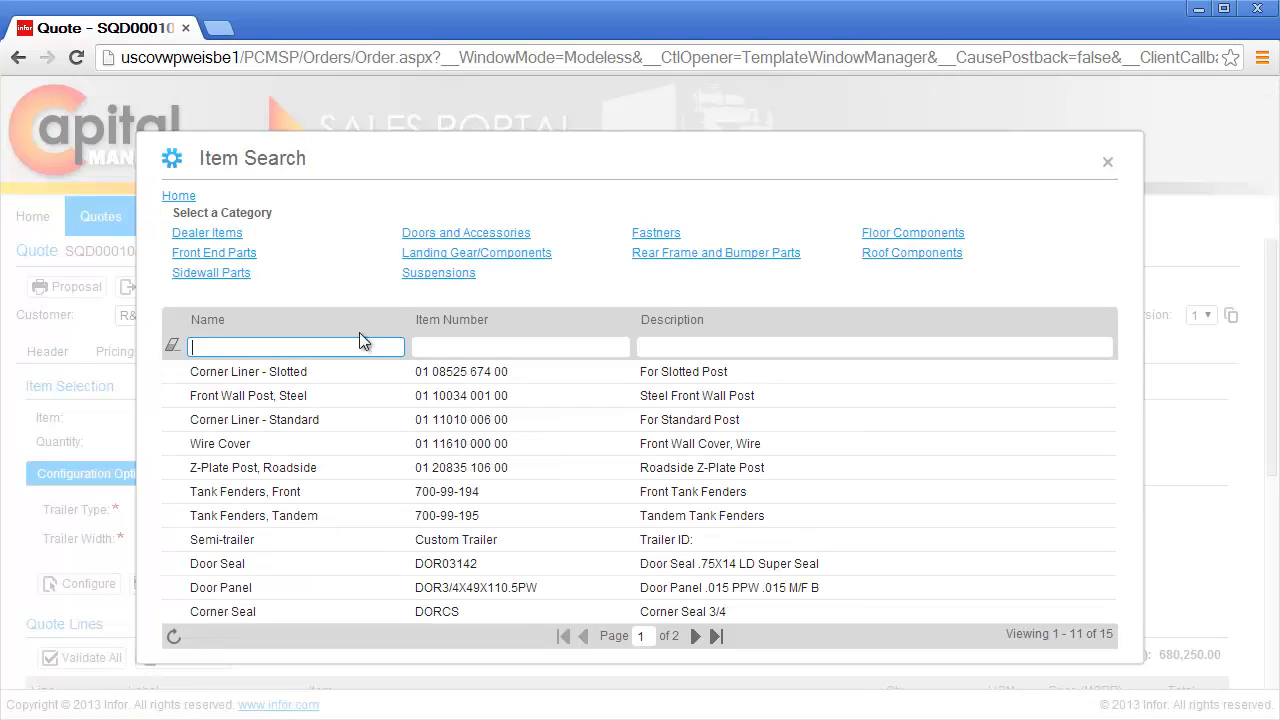
{"action": "left_click", "coordinate": [252, 254]}
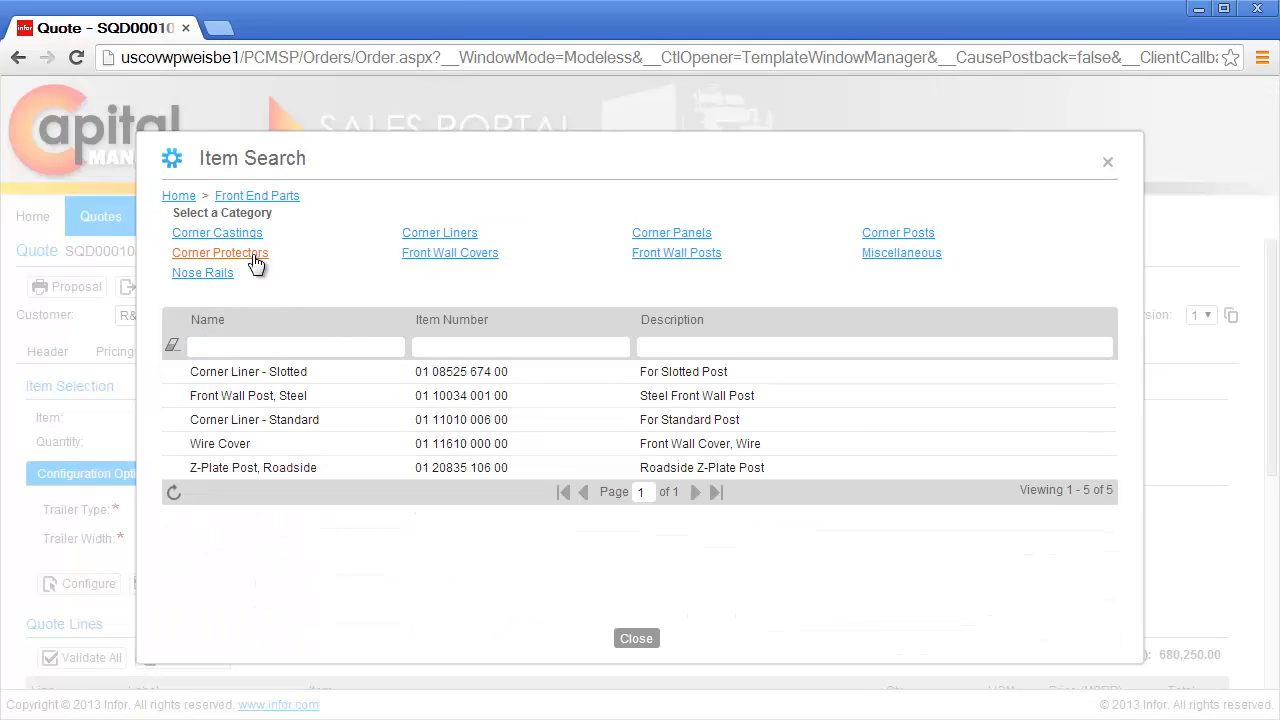
{"action": "left_click", "coordinate": [422, 236]}
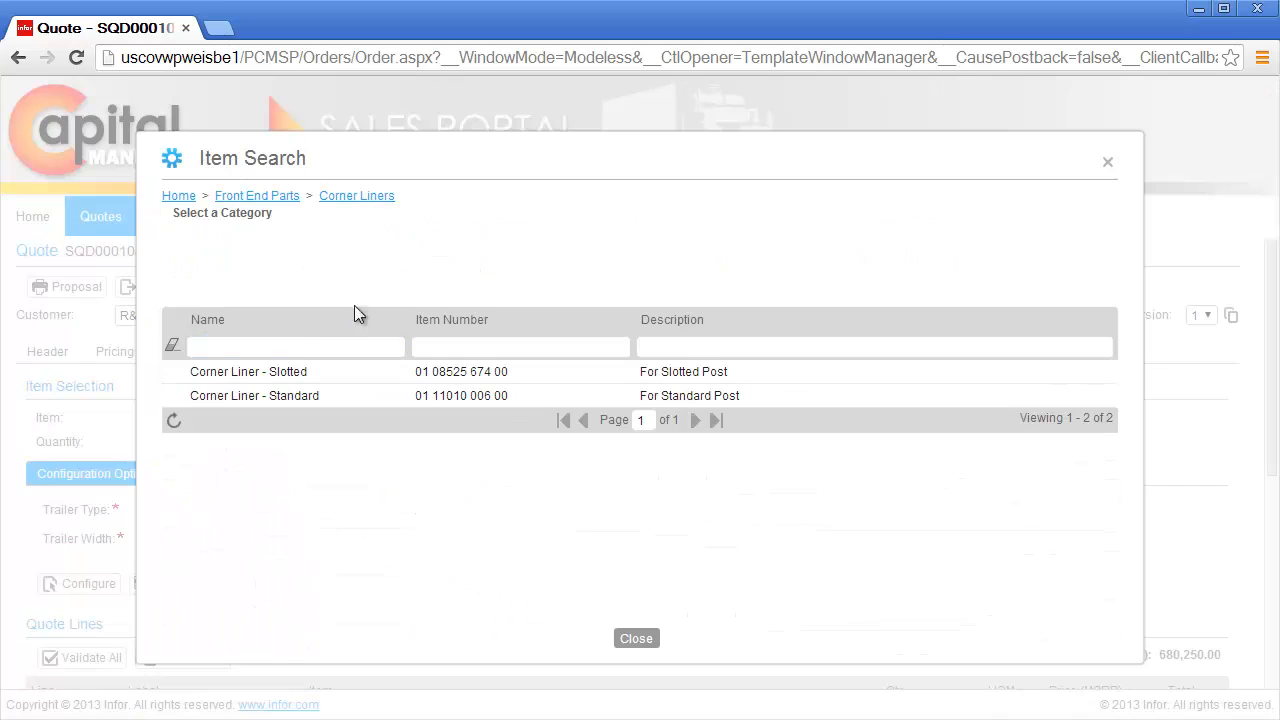
{"action": "double_click", "coordinate": [280, 373]}
{"action": "left_click_drag", "start_coordinate": [190, 446], "coordinate": [142, 456]}
{"action": "type", "text": "25"}
{"action": "left_click", "coordinate": [82, 482]}
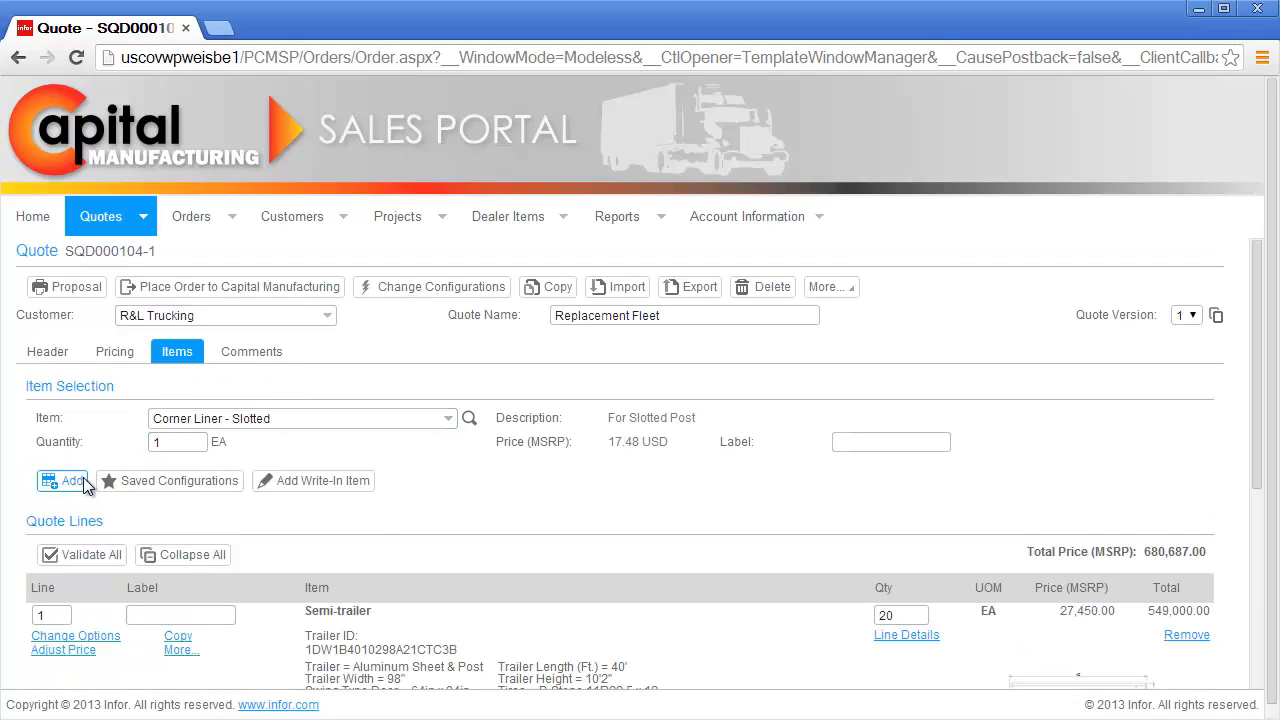
Step: Review the quote lines and bring up the quote's pricing summary
{"action": "scroll", "coordinate": [95, 490], "scroll_direction": "down", "scroll_amount": 4}
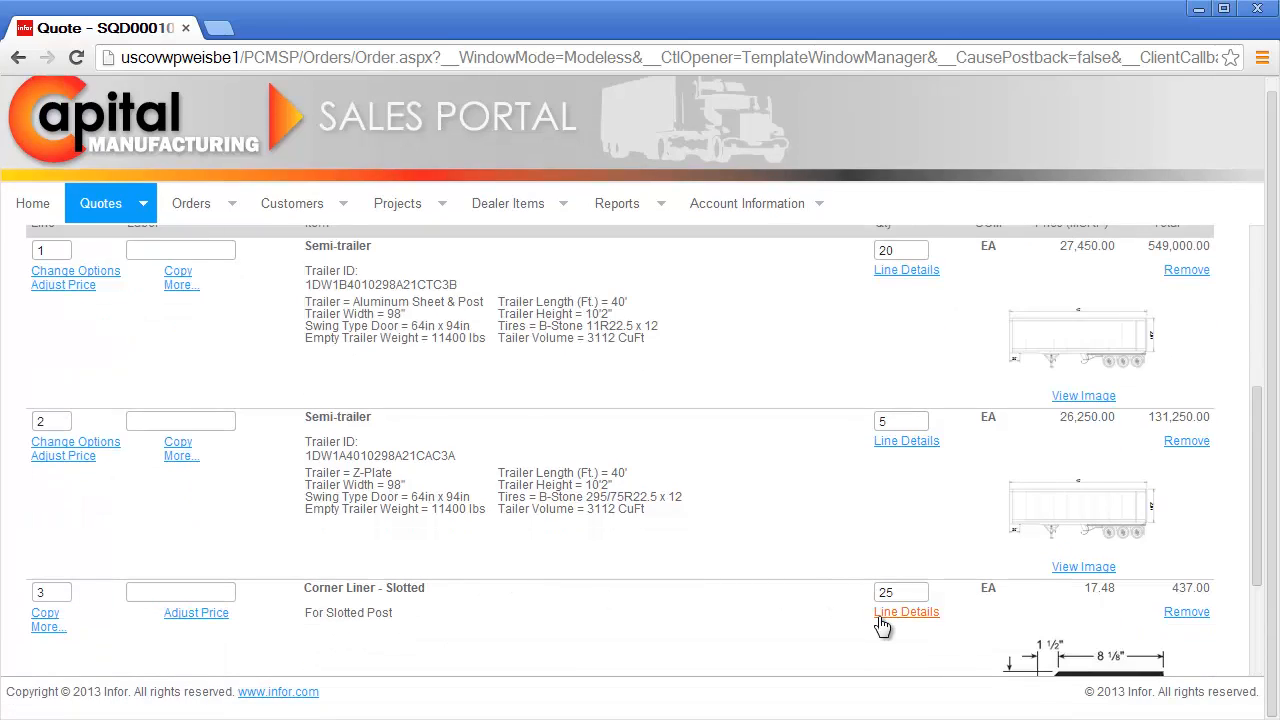
{"action": "scroll", "coordinate": [881, 625], "scroll_direction": "down", "scroll_amount": 2}
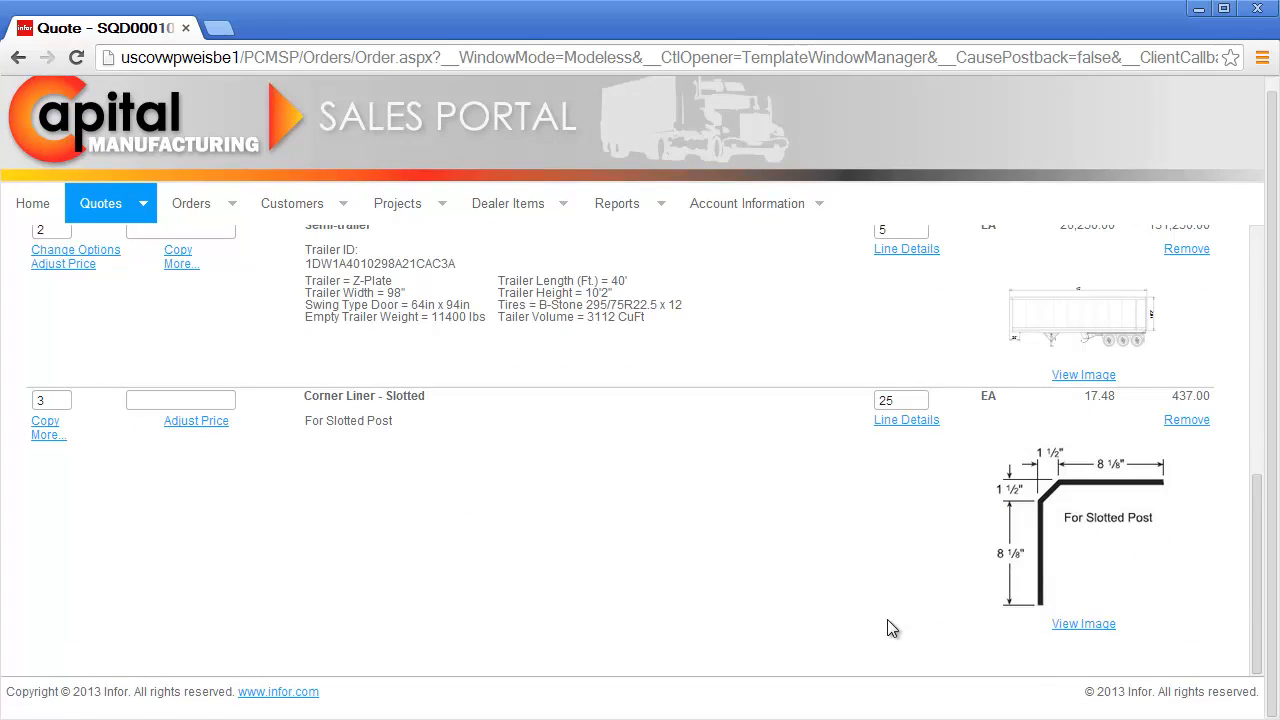
{"action": "scroll", "coordinate": [887, 628], "scroll_direction": "up", "scroll_amount": 6}
{"action": "left_click", "coordinate": [123, 295]}
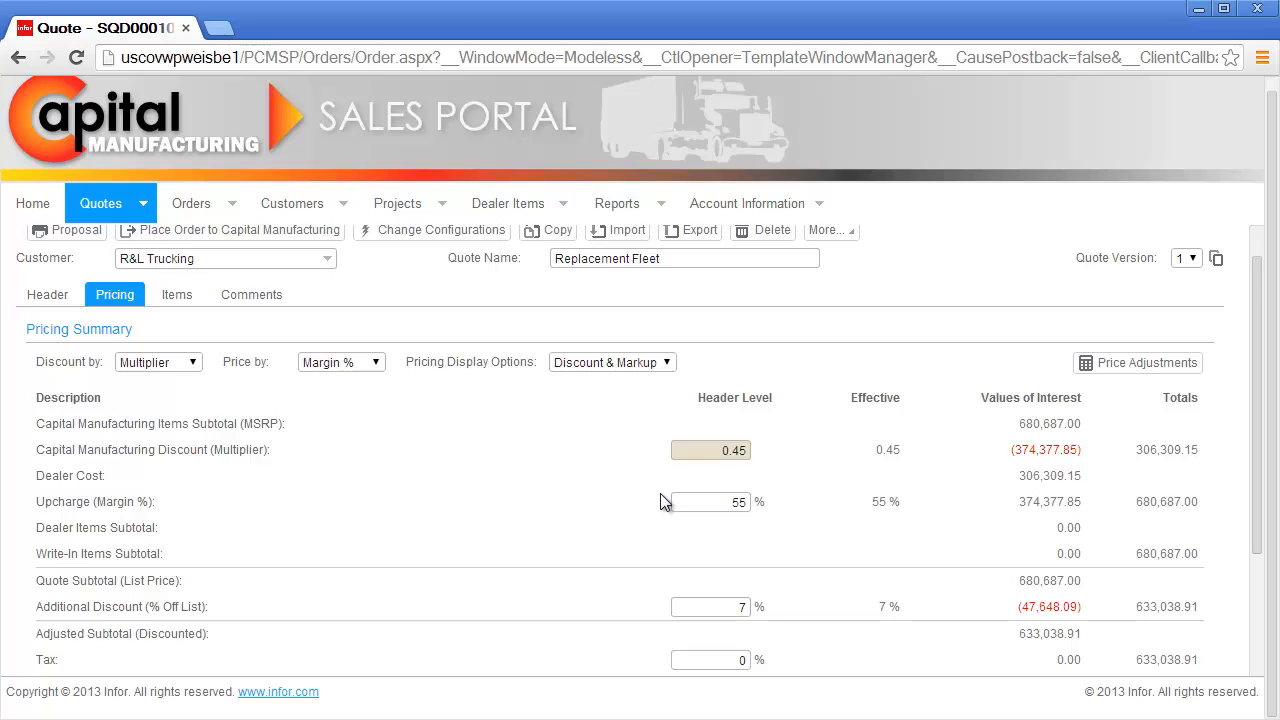
Step: Return to the top of the Replacement Fleet quote and bring up its Proposal options
{"action": "scroll", "coordinate": [660, 501], "scroll_direction": "up", "scroll_amount": 1}
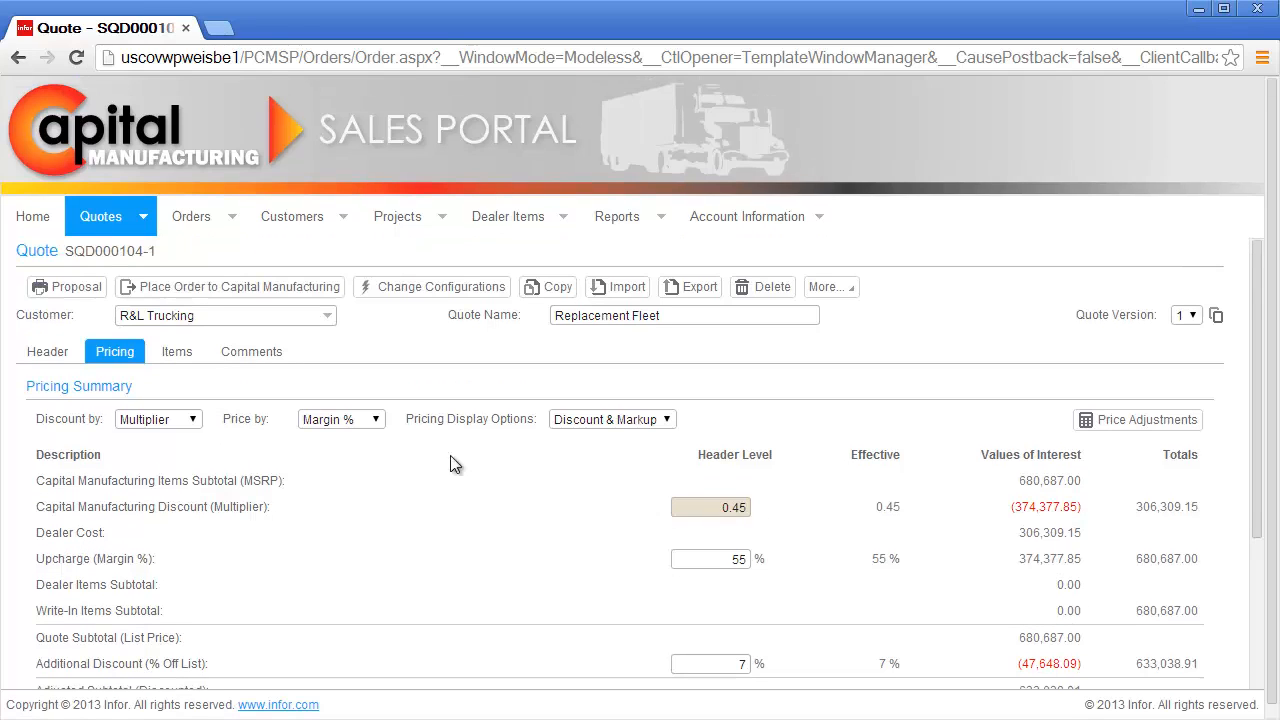
{"action": "left_click", "coordinate": [78, 285]}
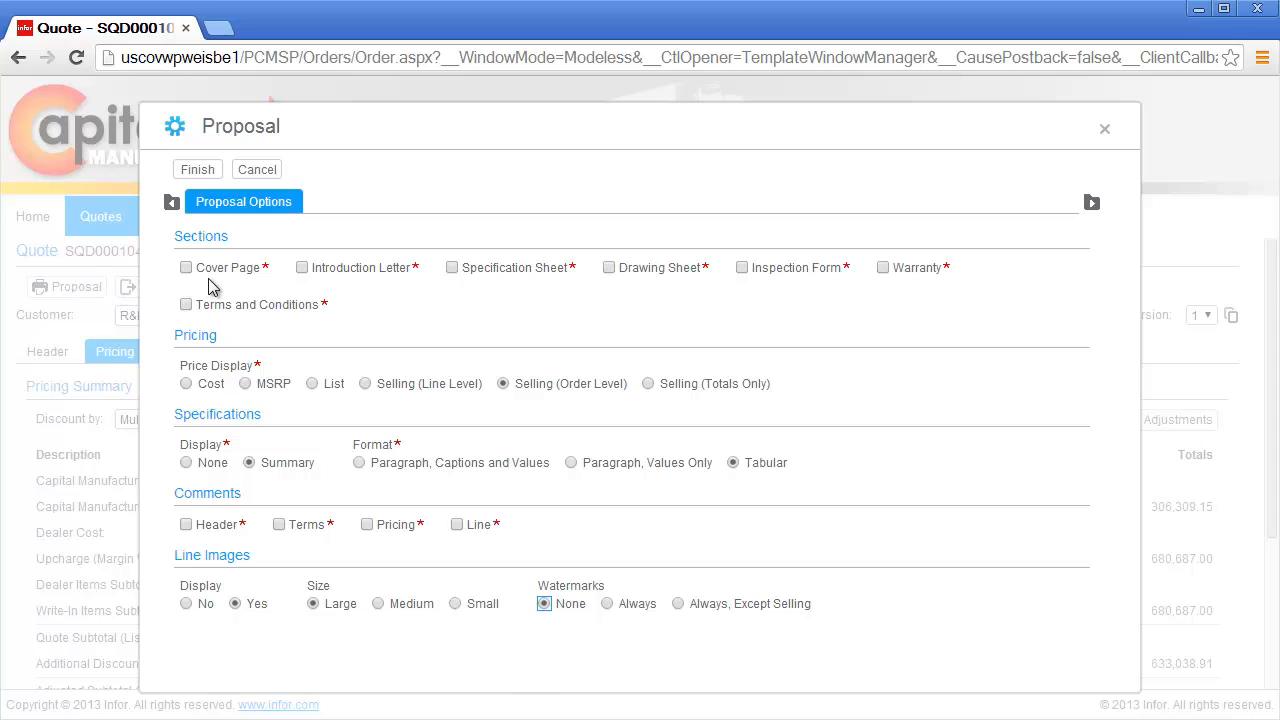
Step: Include all sections: cover page, introduction letter, specification, drawing, inspection form, warranty, terms and conditions
{"action": "left_click", "coordinate": [218, 268]}
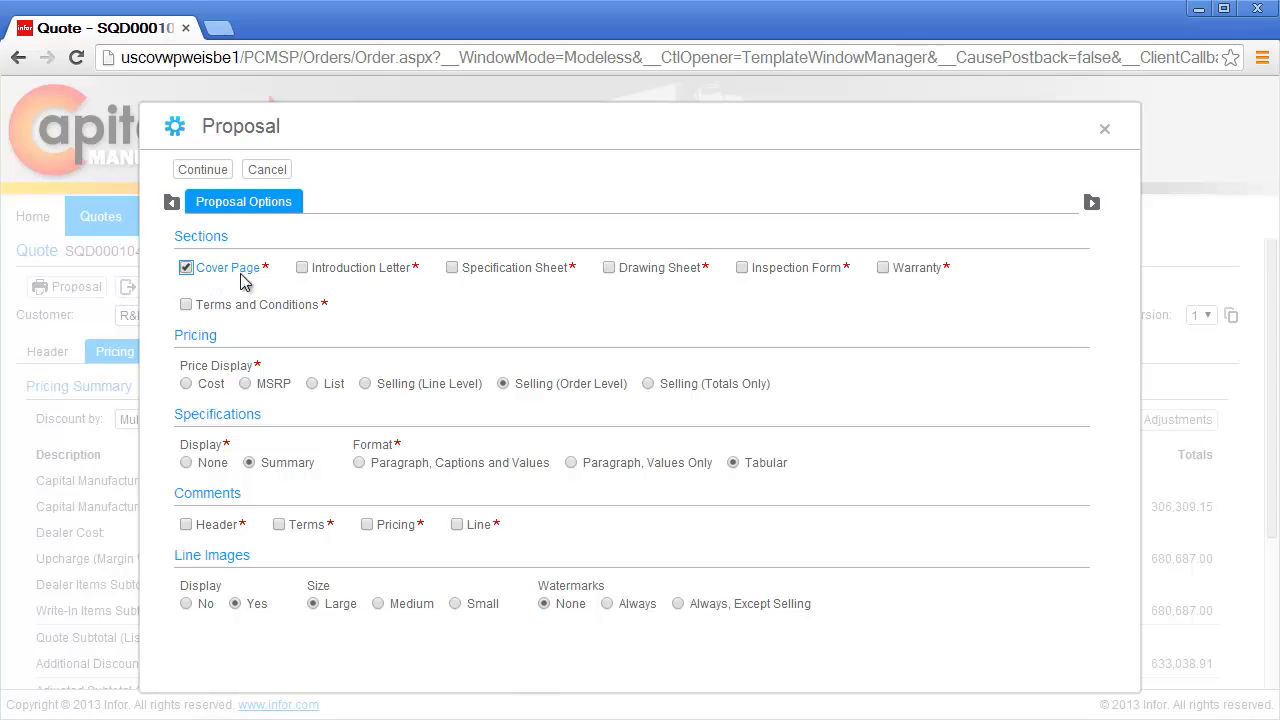
{"action": "left_click", "coordinate": [337, 274]}
{"action": "left_click", "coordinate": [497, 270]}
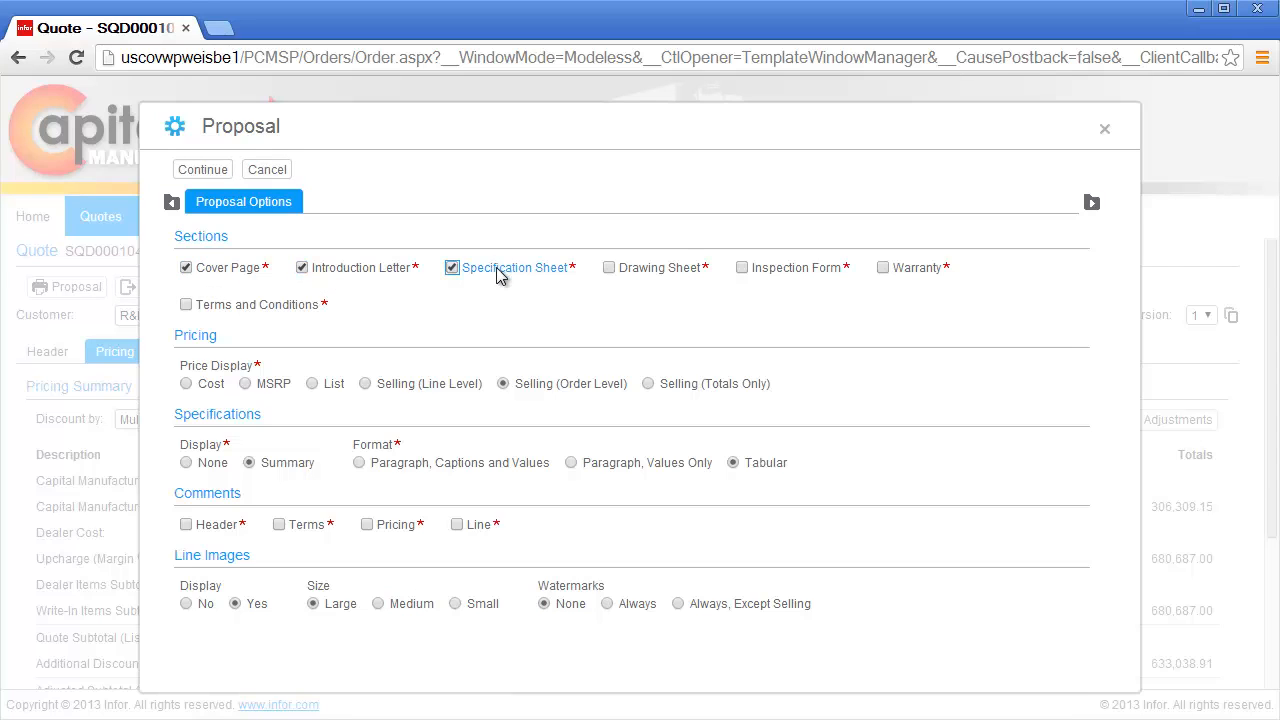
{"action": "left_click", "coordinate": [642, 270]}
{"action": "left_click", "coordinate": [781, 276]}
{"action": "left_click", "coordinate": [917, 277]}
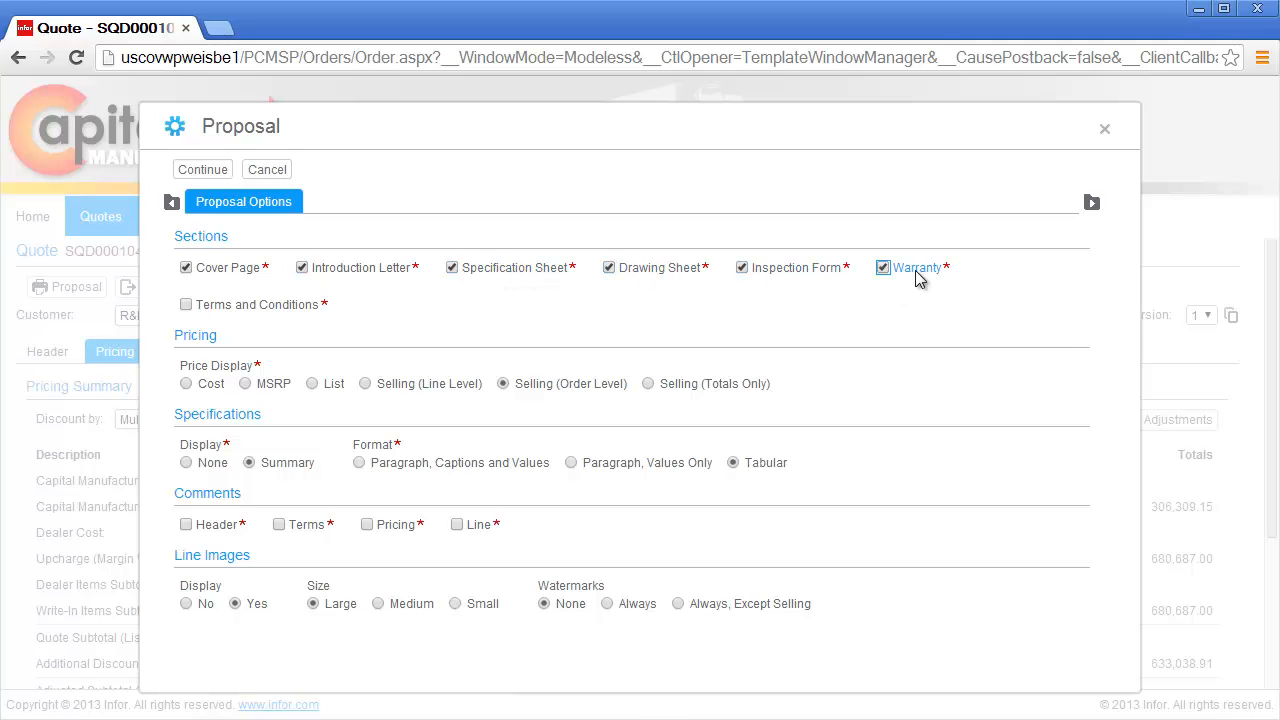
{"action": "left_click", "coordinate": [280, 316]}
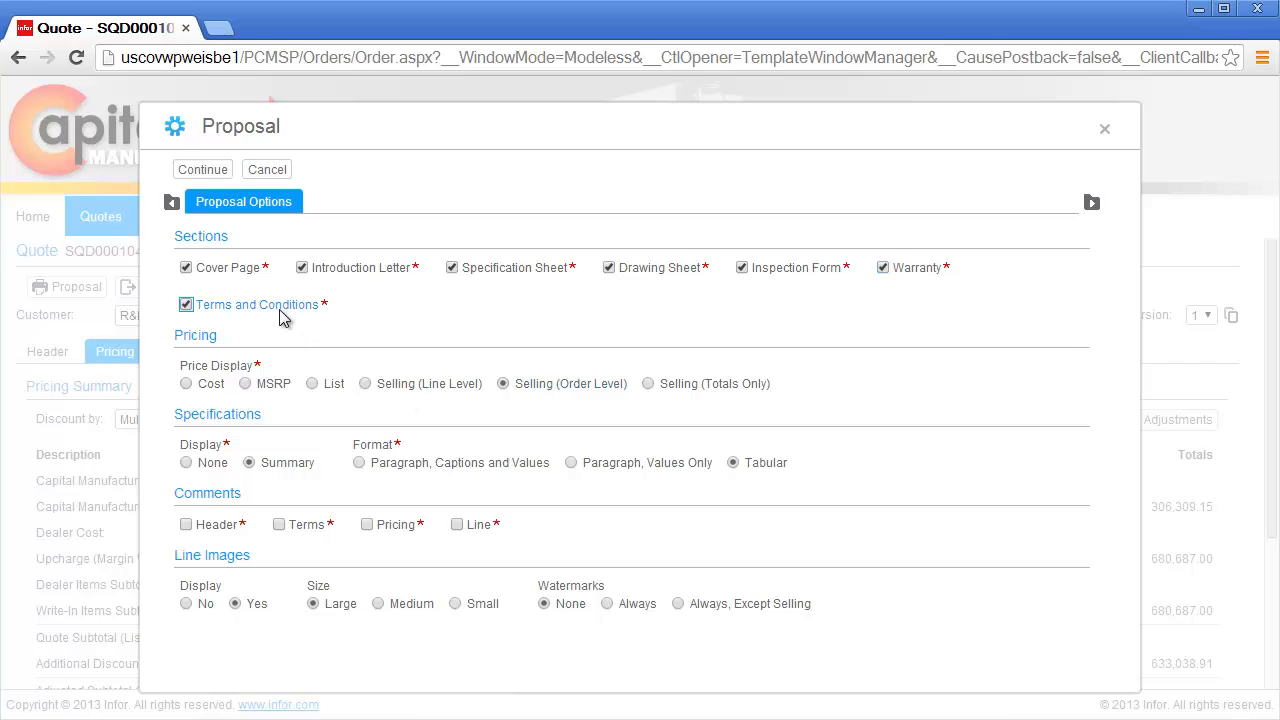
Step: Set the price display to MSRP, generate the proposal, and view it as a PDF
{"action": "left_click", "coordinate": [275, 384]}
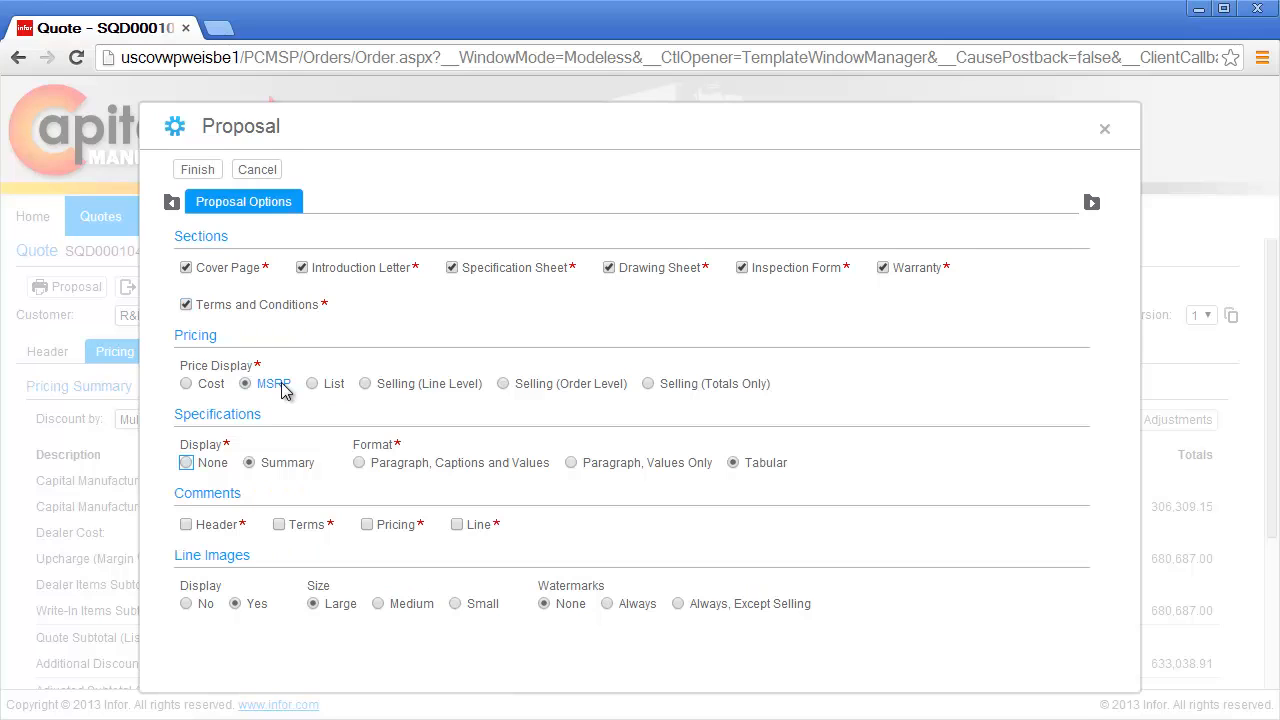
{"action": "left_click", "coordinate": [210, 172]}
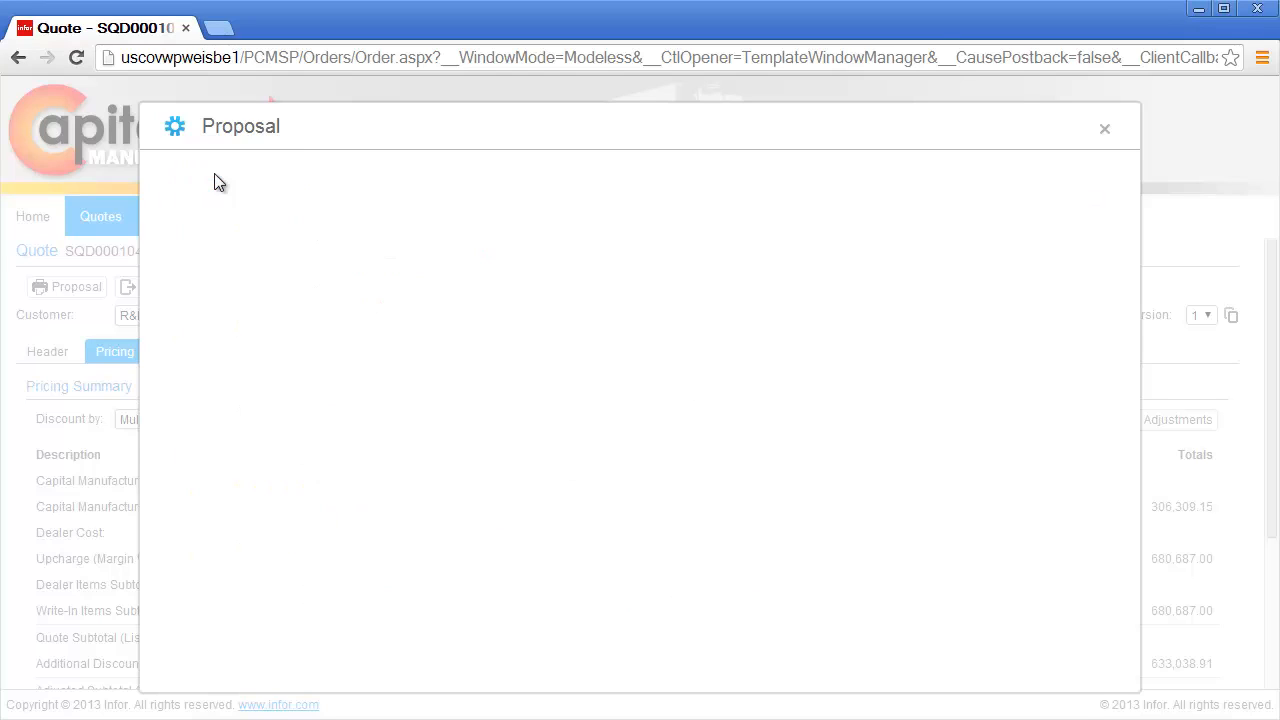
{"action": "left_click", "coordinate": [214, 180]}
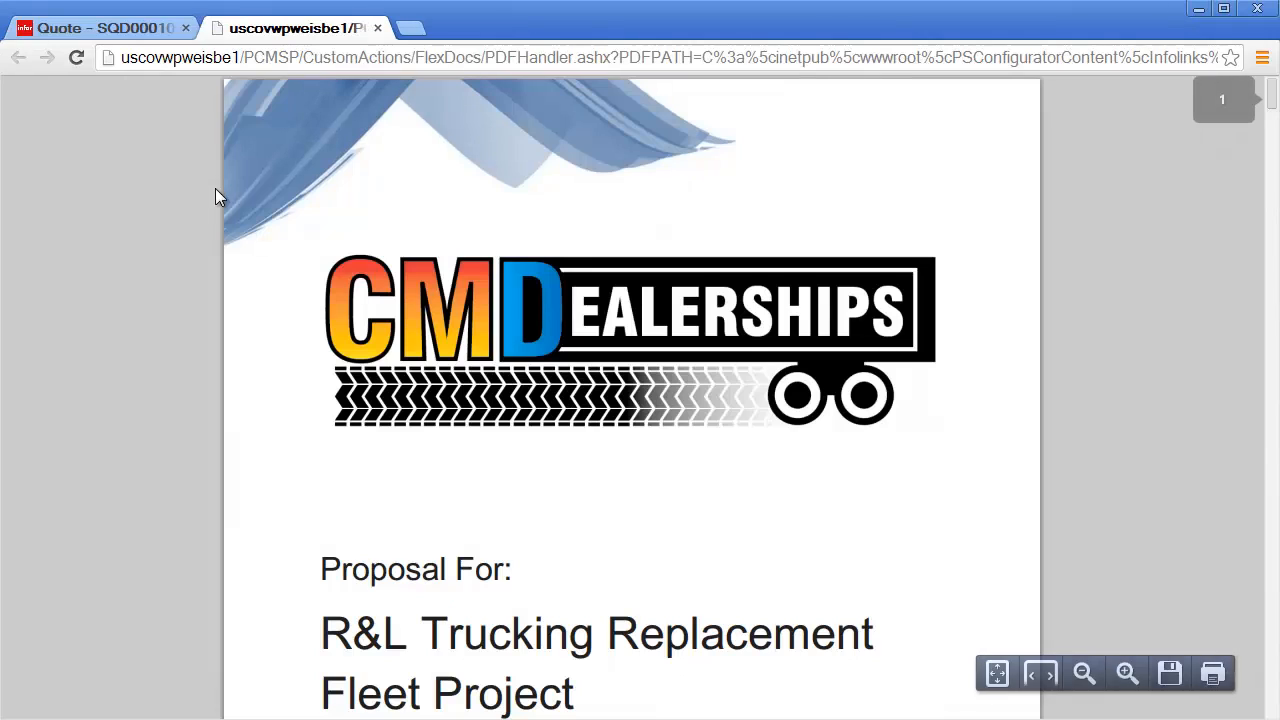
Step: Zoom the PDF out three levels and read through to page 3's 680,687.00 USD quote table
{"action": "left_click", "coordinate": [1082, 676]}
{"action": "left_click", "coordinate": [1082, 676]}
{"action": "left_click", "coordinate": [1082, 676]}
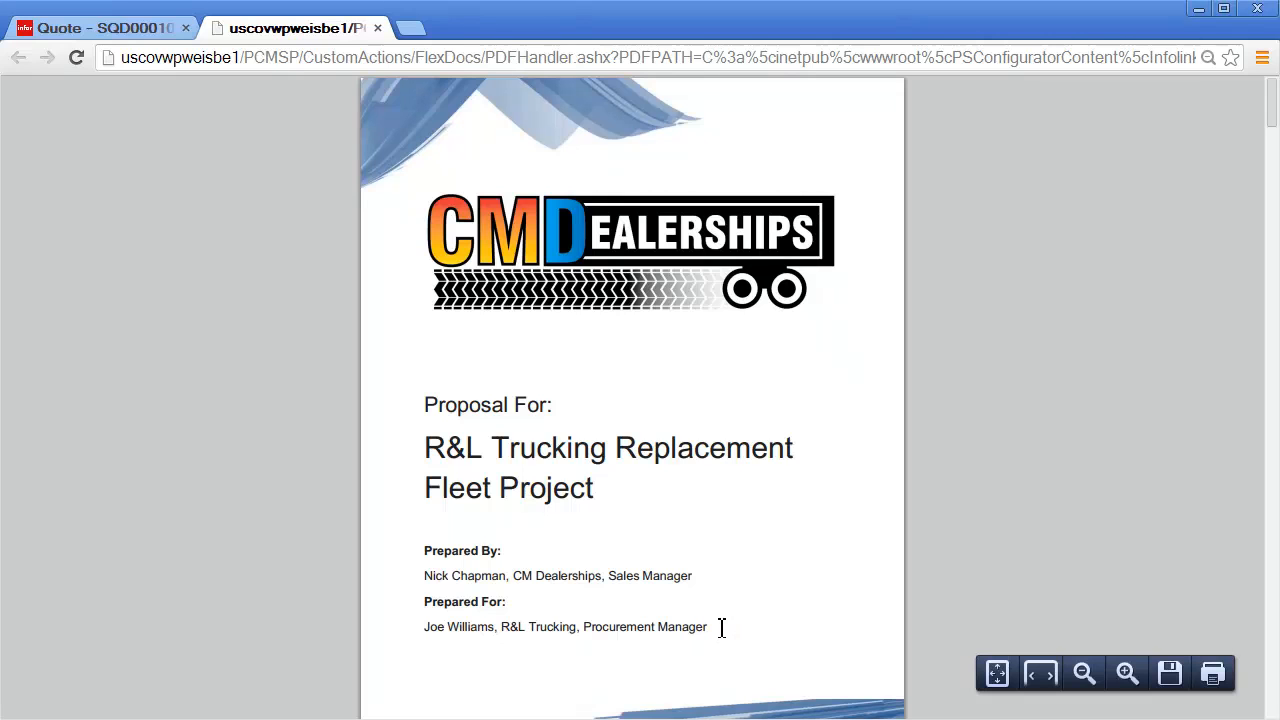
{"action": "scroll", "coordinate": [721, 627], "scroll_direction": "down", "scroll_amount": 7}
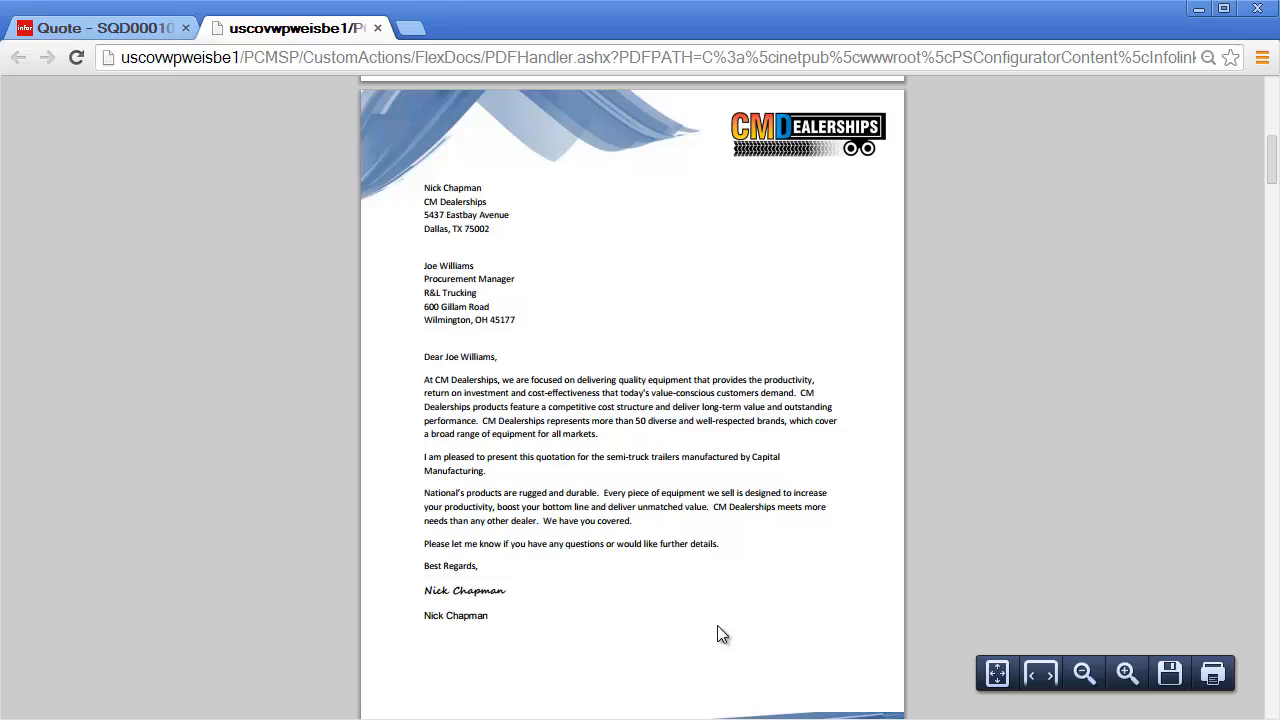
{"action": "scroll", "coordinate": [717, 625], "scroll_direction": "down", "scroll_amount": 8}
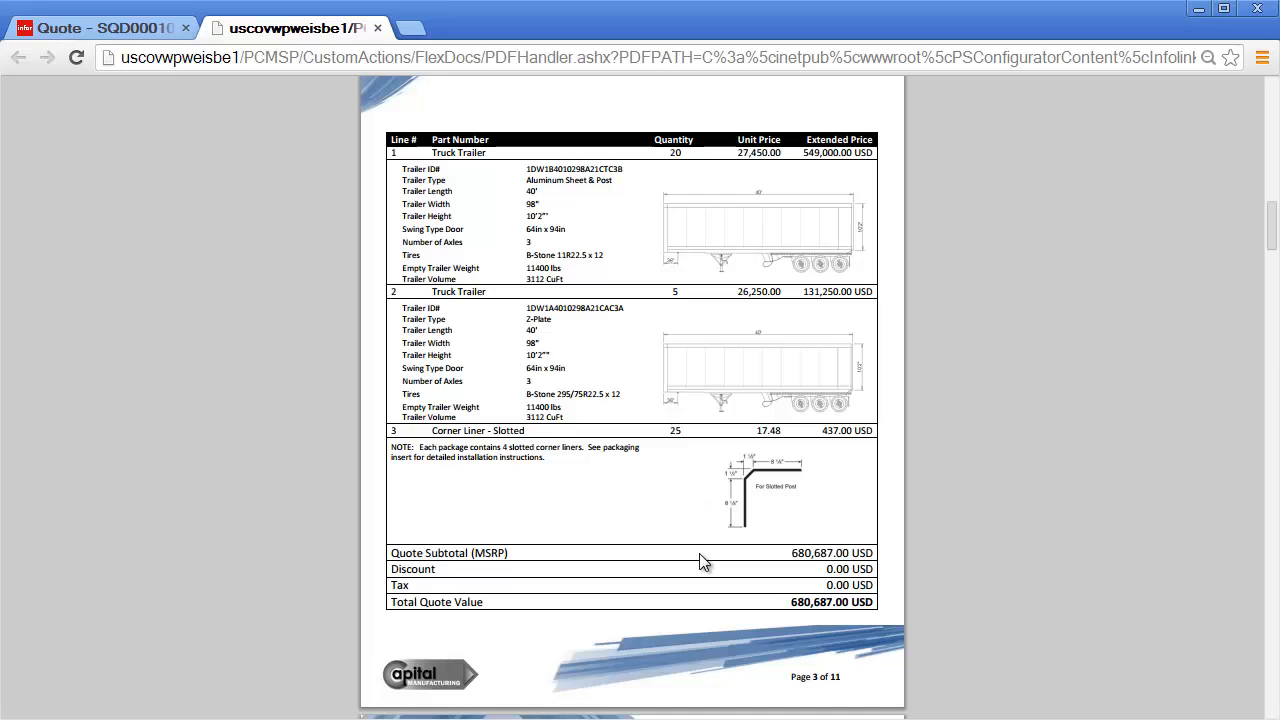
Step: Scroll through pages 4–10 to the final page 11, Terms and Conditions for new equipment
{"action": "scroll", "coordinate": [703, 562], "scroll_direction": "down", "scroll_amount": 6}
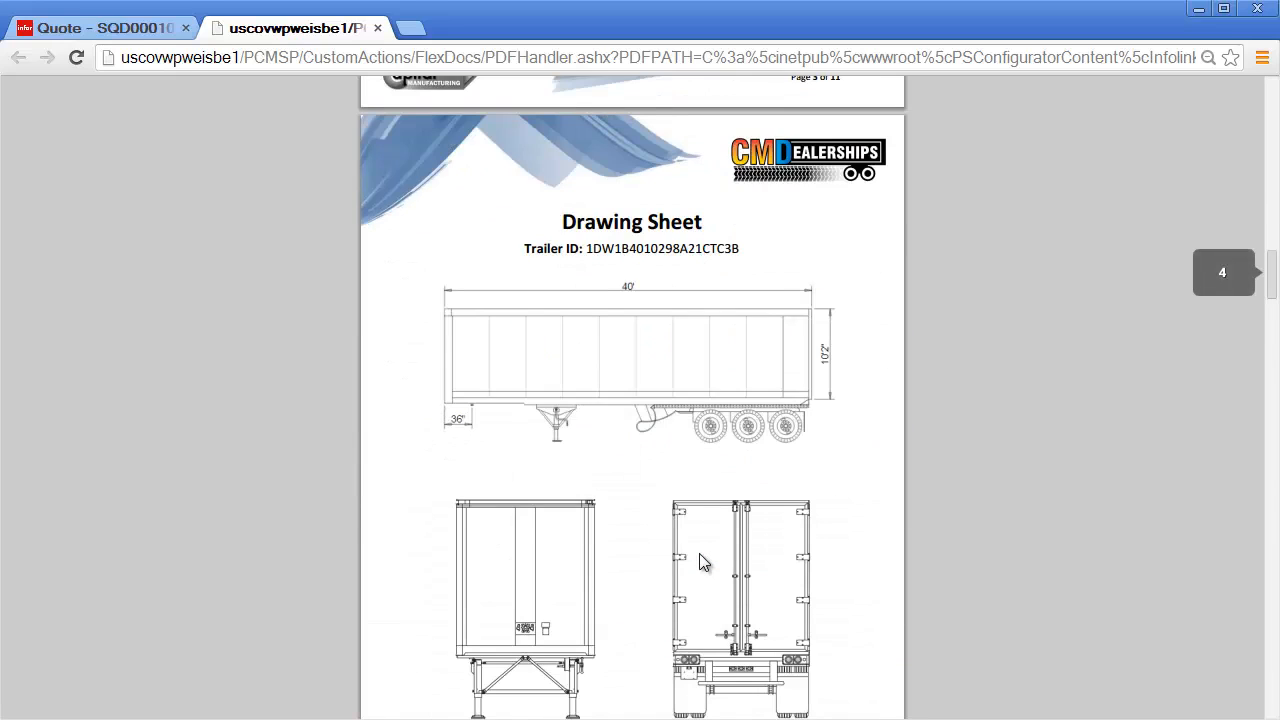
{"action": "scroll", "coordinate": [703, 562], "scroll_direction": "down", "scroll_amount": 1}
{"action": "scroll", "coordinate": [701, 560], "scroll_direction": "down", "scroll_amount": 7}
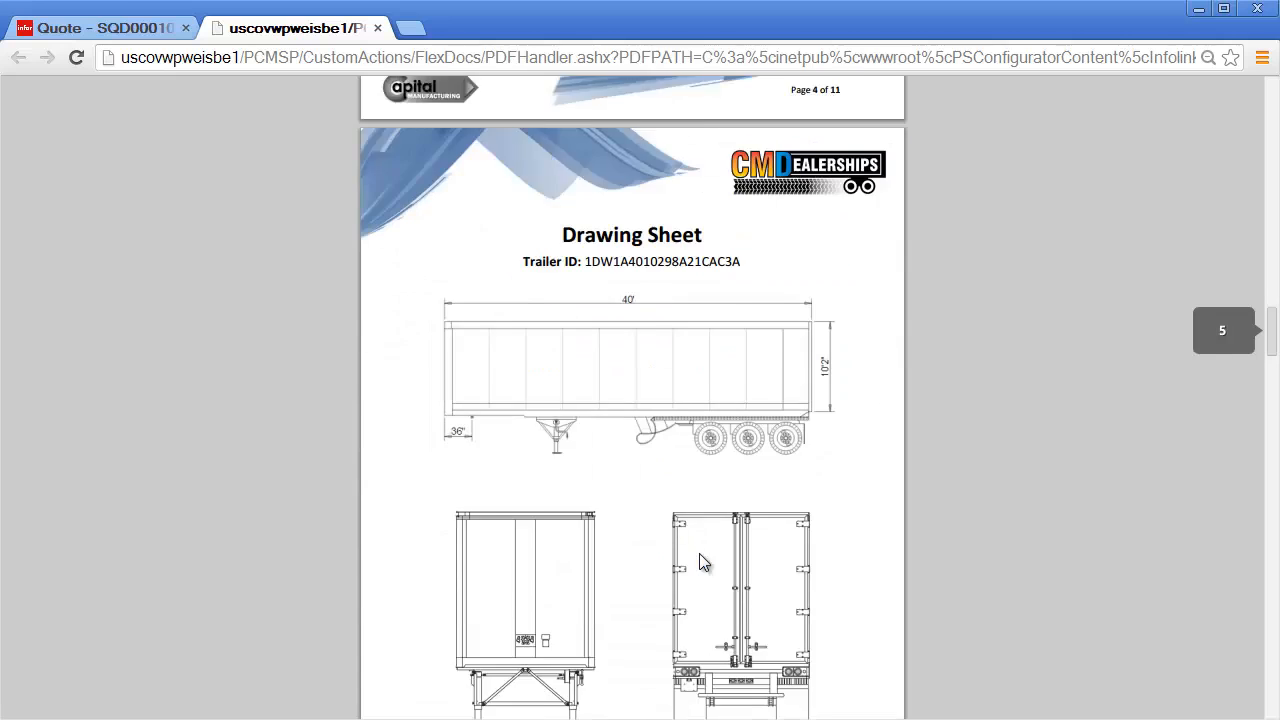
{"action": "scroll", "coordinate": [701, 563], "scroll_direction": "down", "scroll_amount": 7}
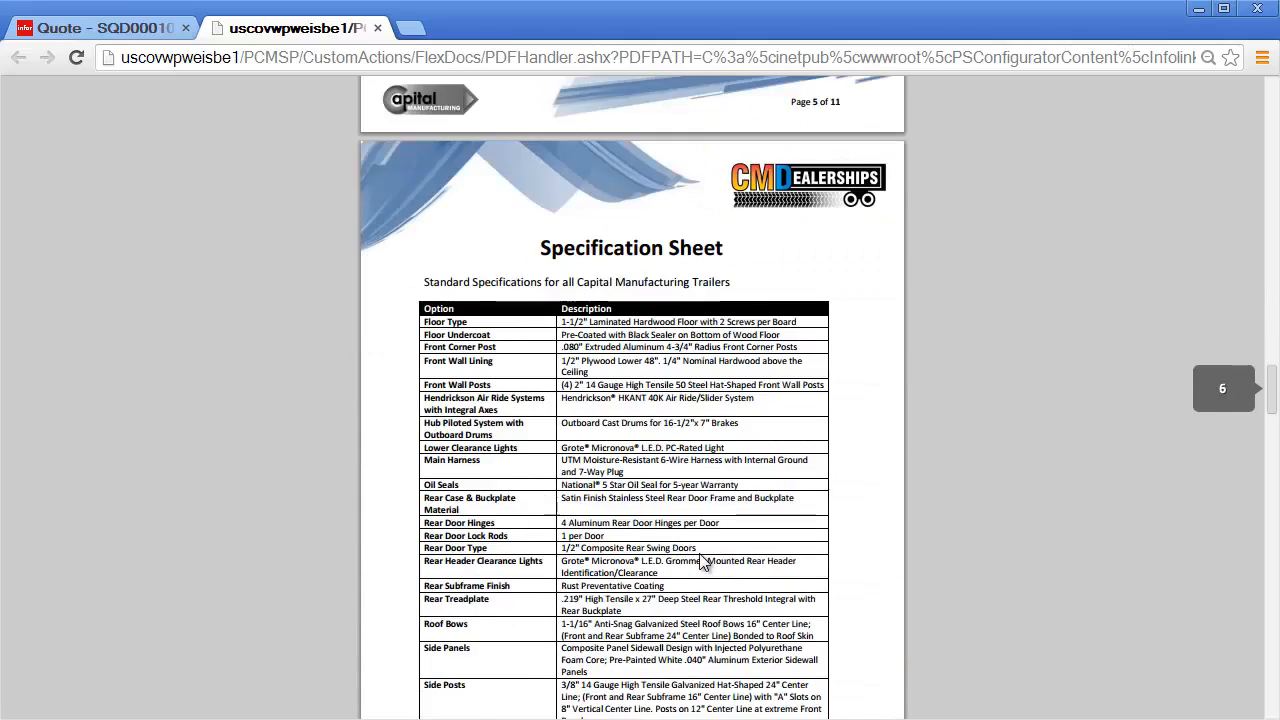
{"action": "scroll", "coordinate": [703, 562], "scroll_direction": "down", "scroll_amount": 7}
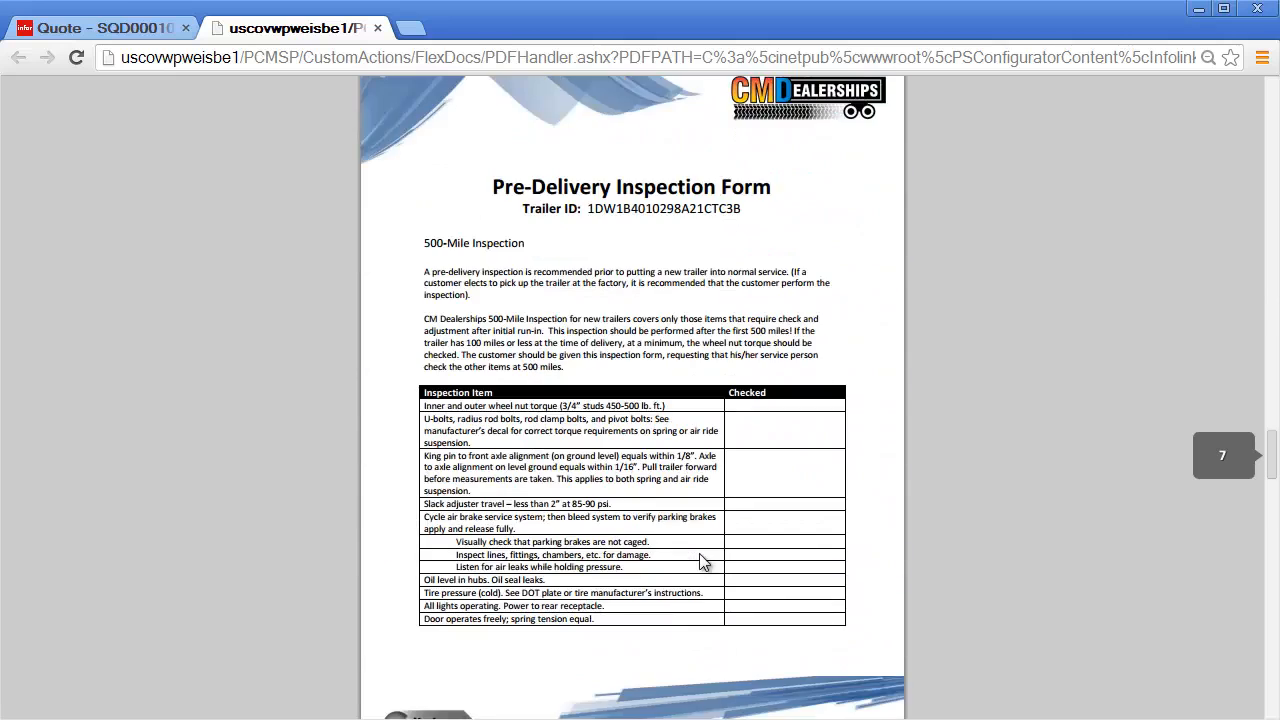
{"action": "scroll", "coordinate": [703, 562], "scroll_direction": "down", "scroll_amount": 7}
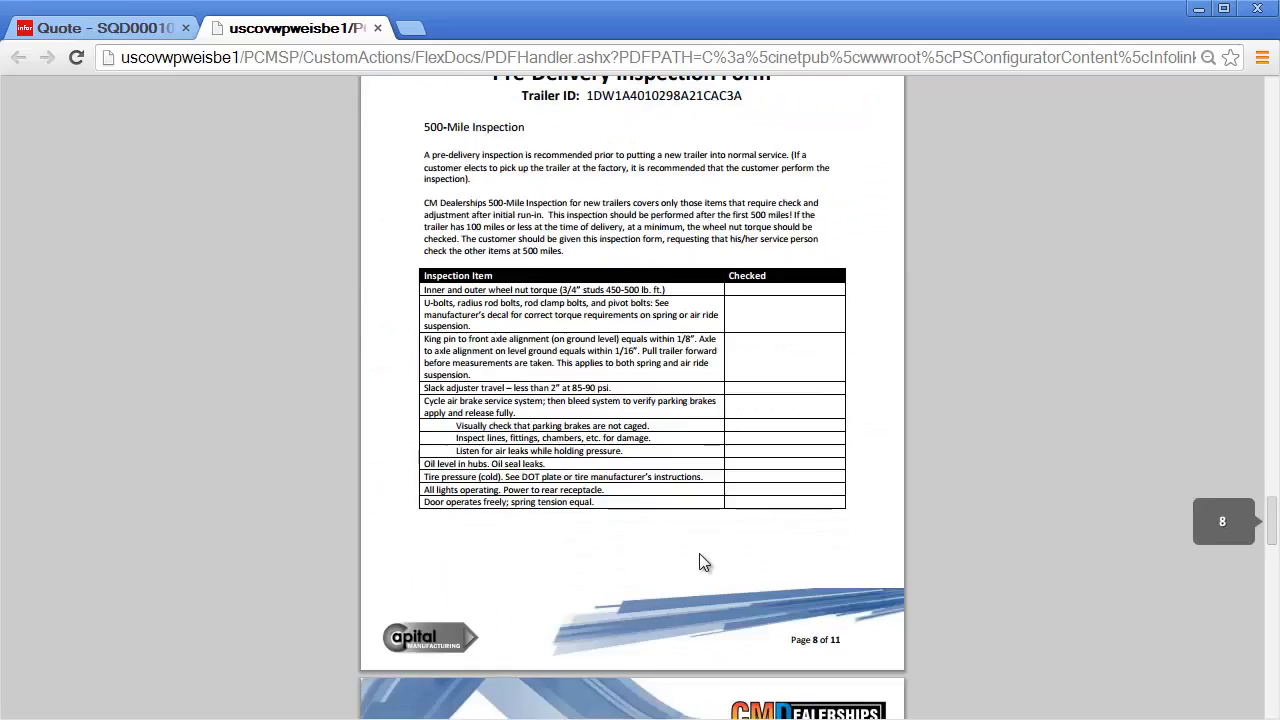
{"action": "scroll", "coordinate": [703, 560], "scroll_direction": "down", "scroll_amount": 10}
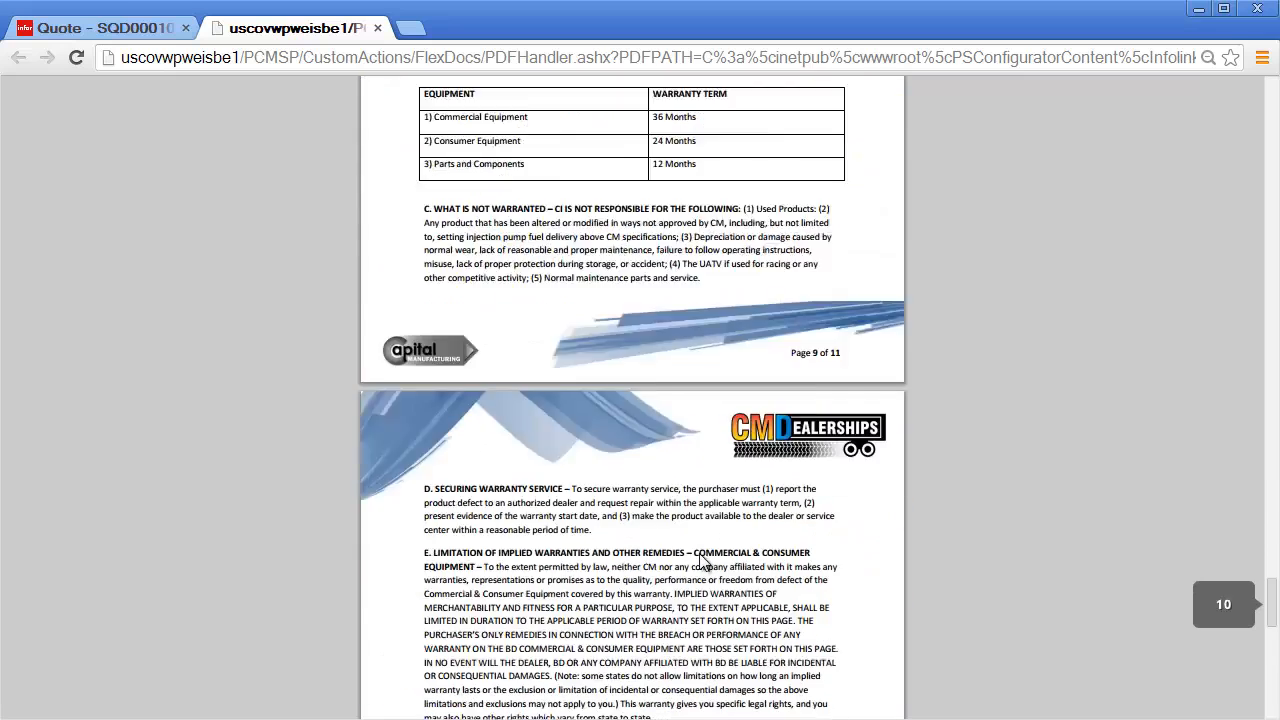
{"action": "scroll", "coordinate": [703, 562], "scroll_direction": "down", "scroll_amount": 5}
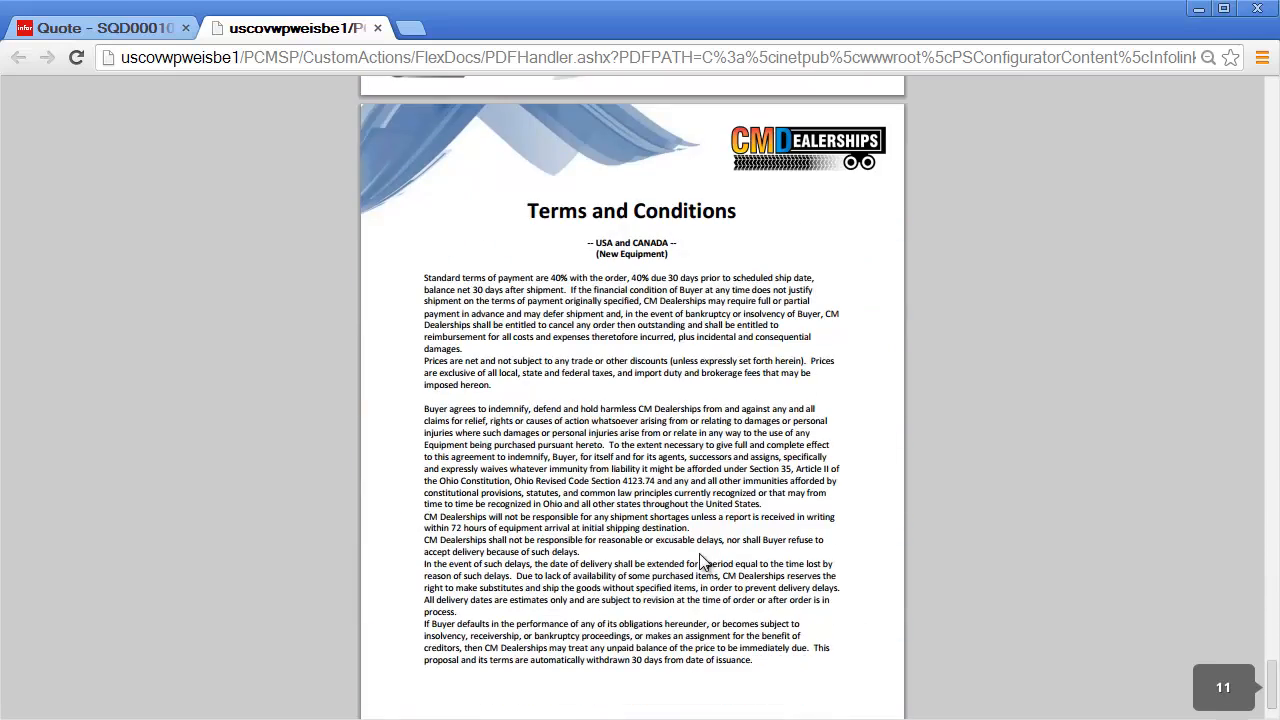
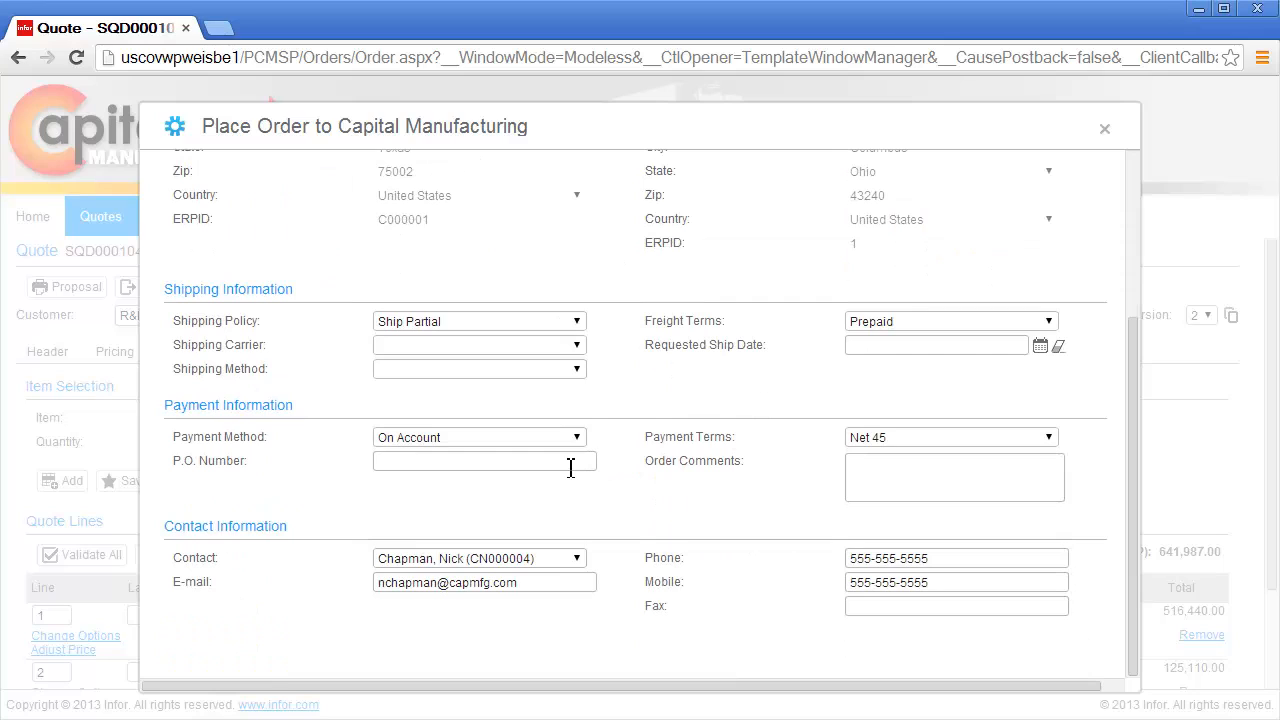
Step: Enter P.O. number CMD325-A and place the quote as an order with Capital Manufacturing
{"action": "left_click", "coordinate": [570, 468]}
{"action": "type", "text": "CMD325-A"}
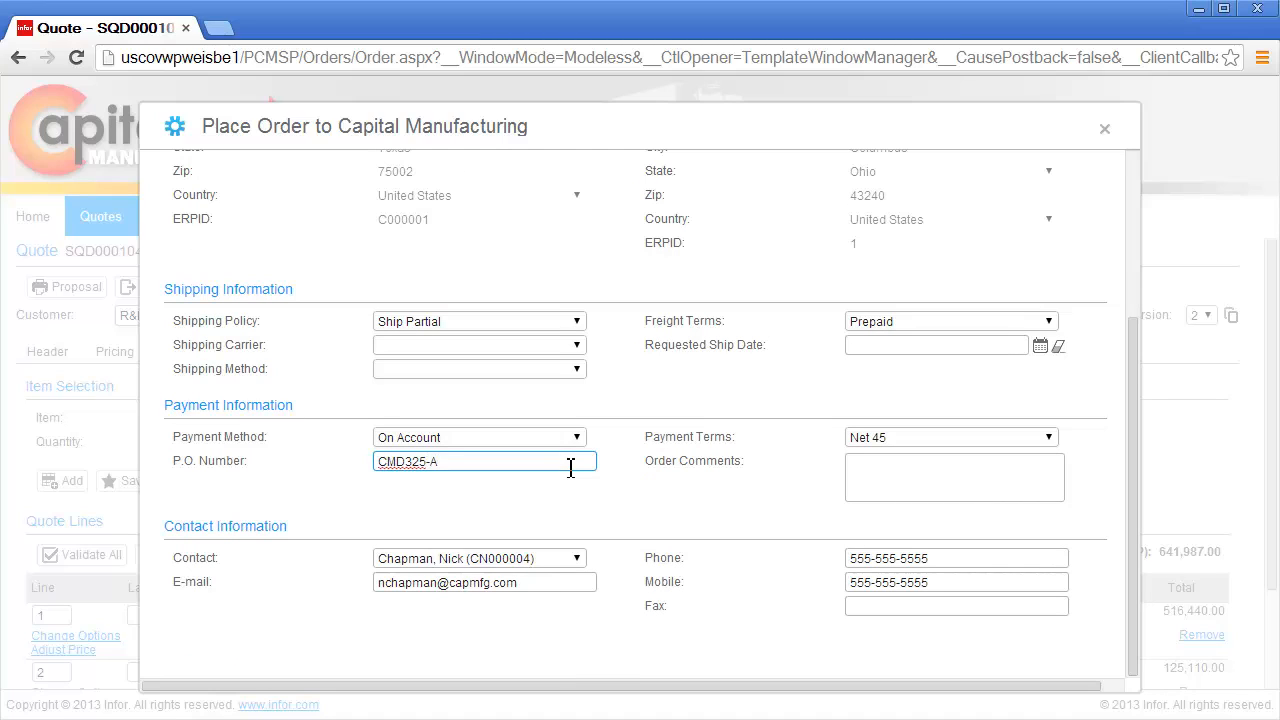
{"action": "scroll", "coordinate": [570, 468], "scroll_direction": "up", "scroll_amount": 3}
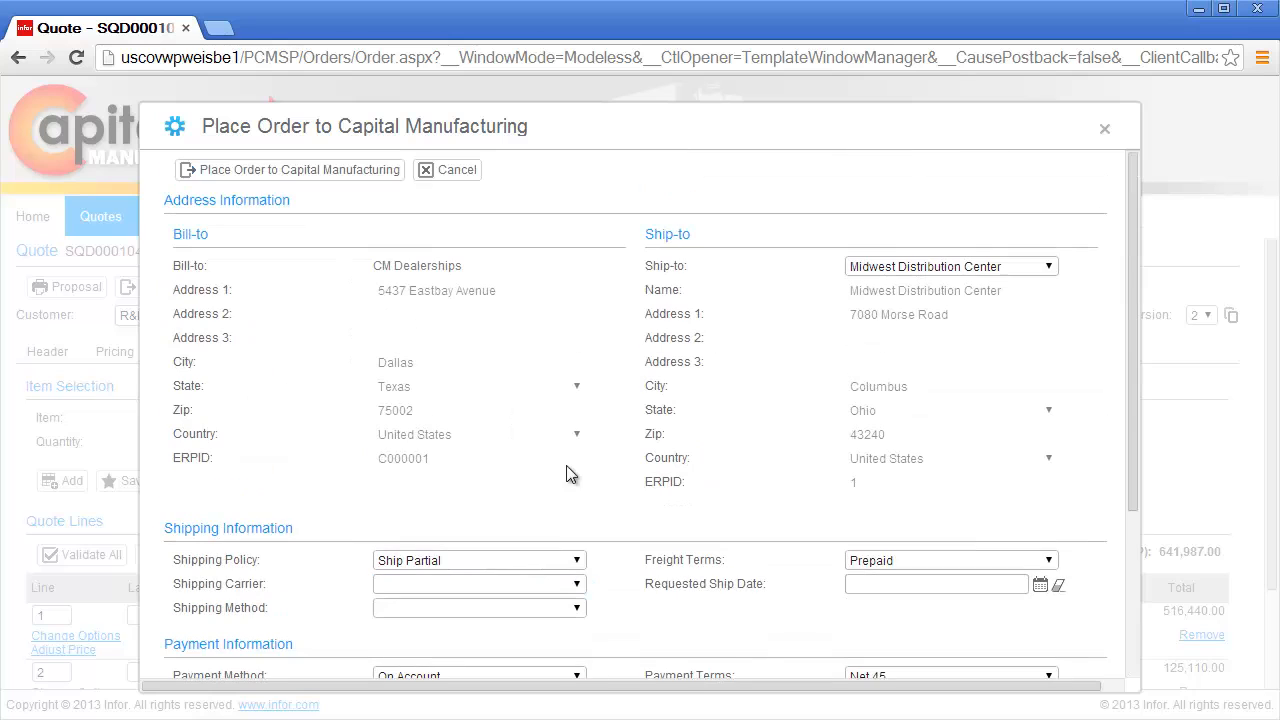
{"action": "left_click", "coordinate": [351, 174]}
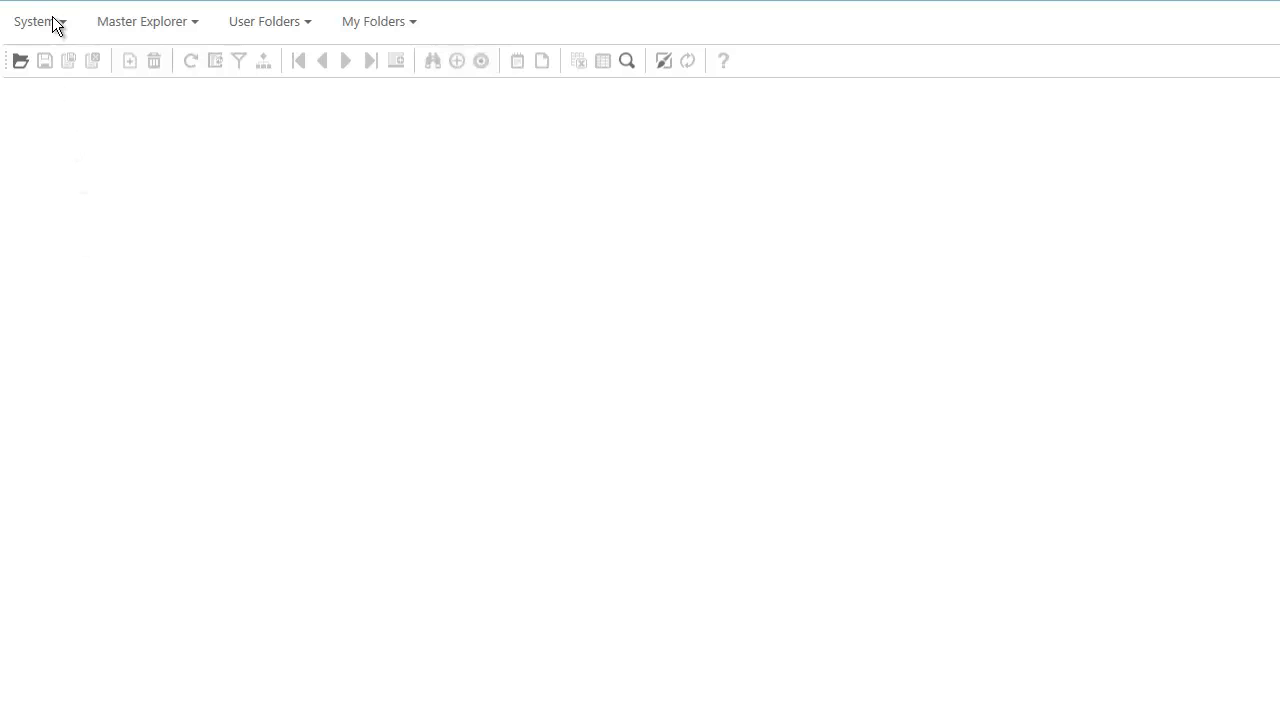
Step: Open the Customer Orders form, list the orders, and load order 170 for CM Dealerships
{"action": "left_click", "coordinate": [55, 24]}
{"action": "mouse_move", "coordinate": [45, 62]}
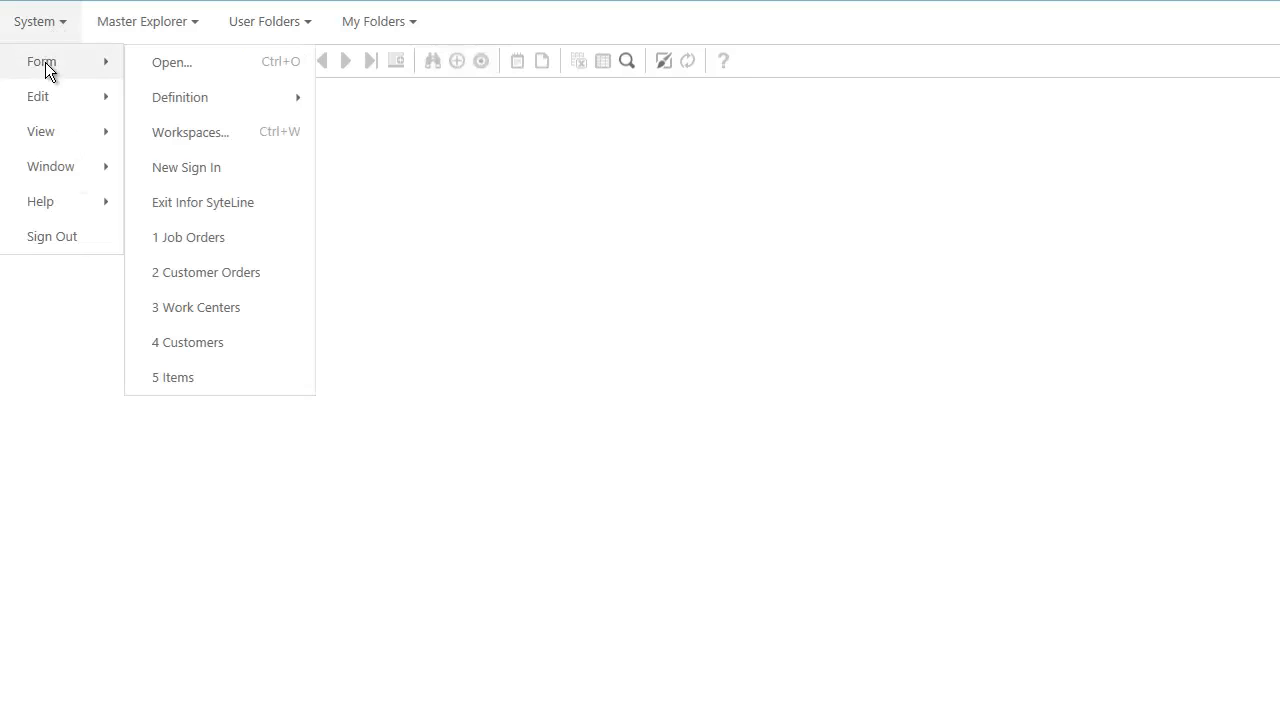
{"action": "left_click", "coordinate": [210, 273]}
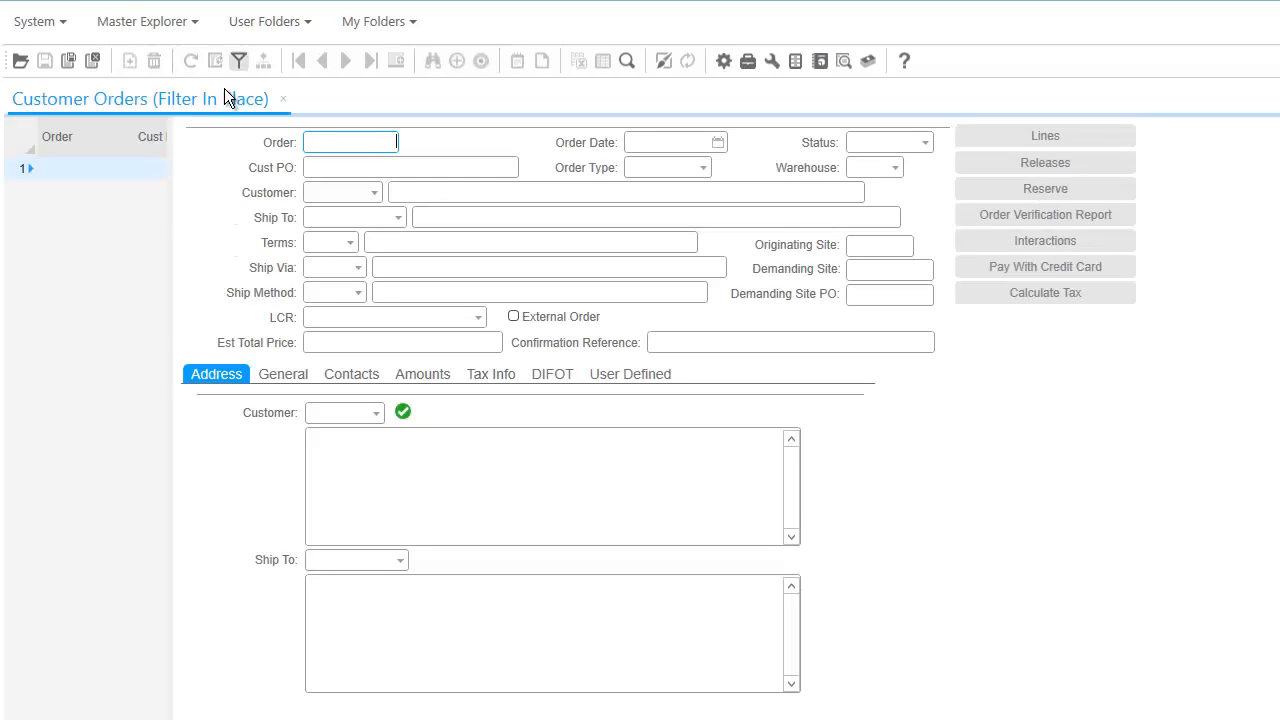
{"action": "left_click", "coordinate": [234, 60]}
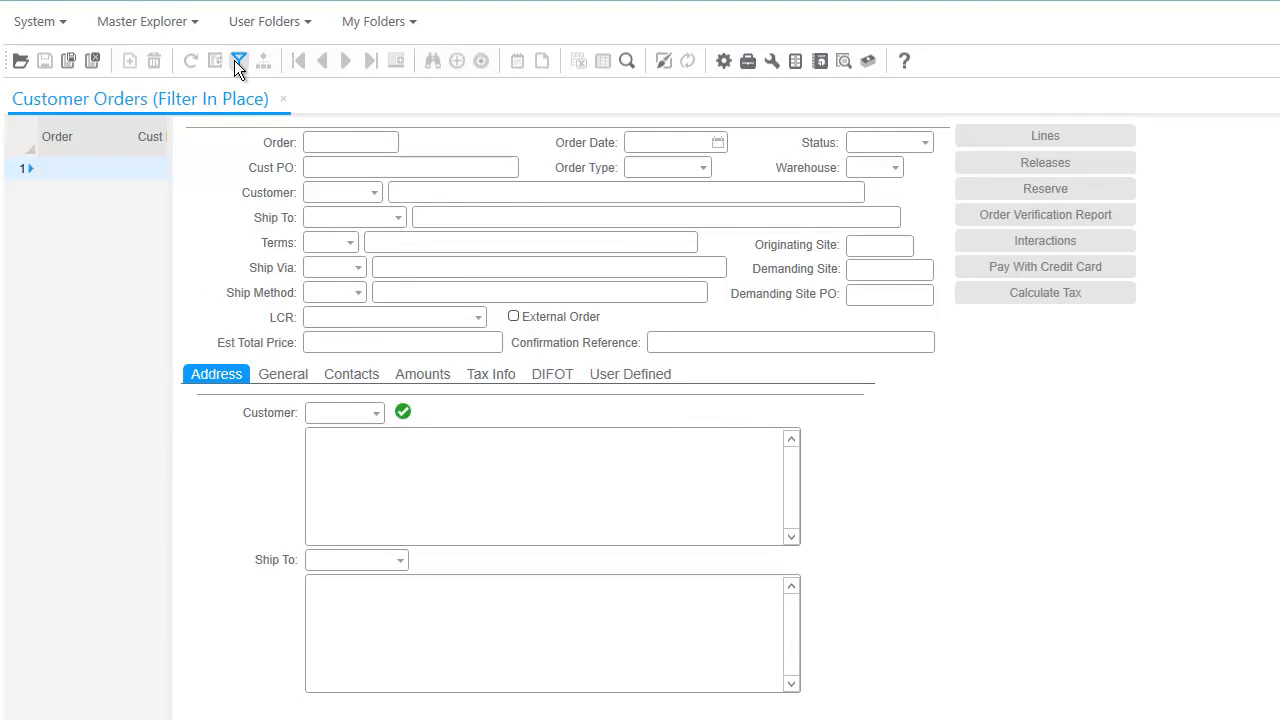
{"action": "left_click", "coordinate": [127, 266]}
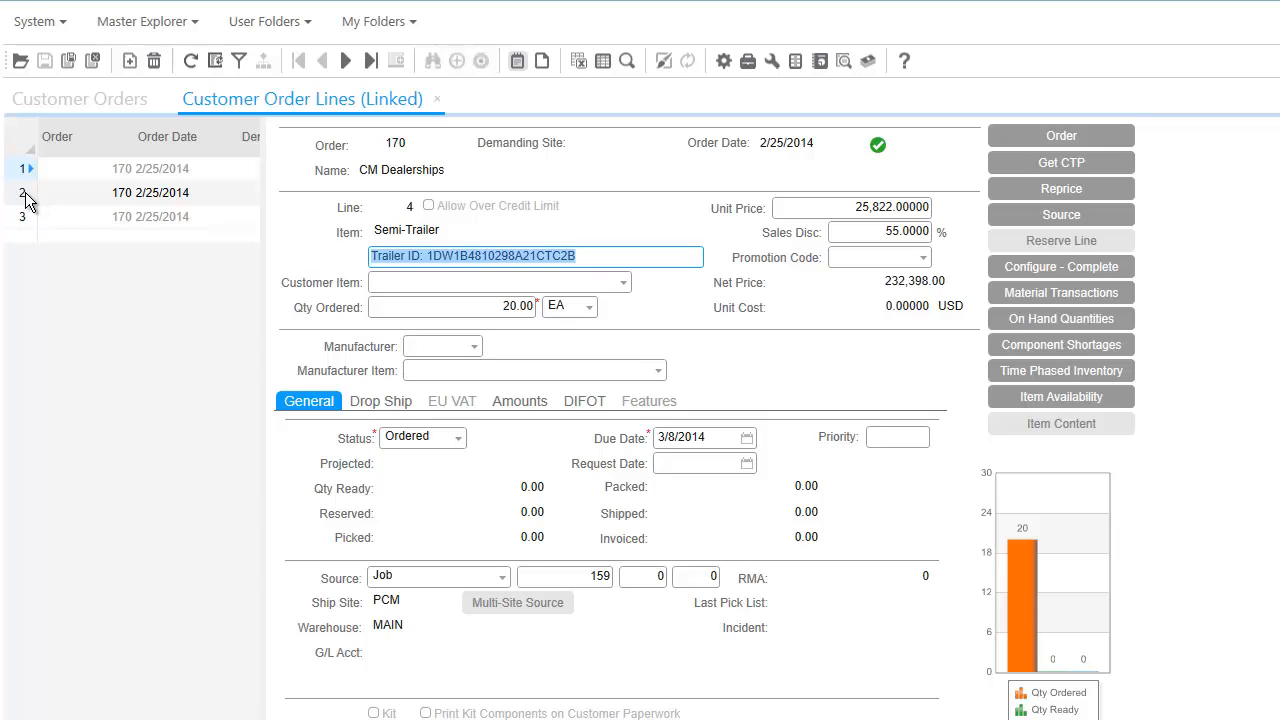
Step: Browse order lines 5 and 6 (Slotted Corner Liner), then return to Semi-Trailer line 4
{"action": "left_click", "coordinate": [25, 196]}
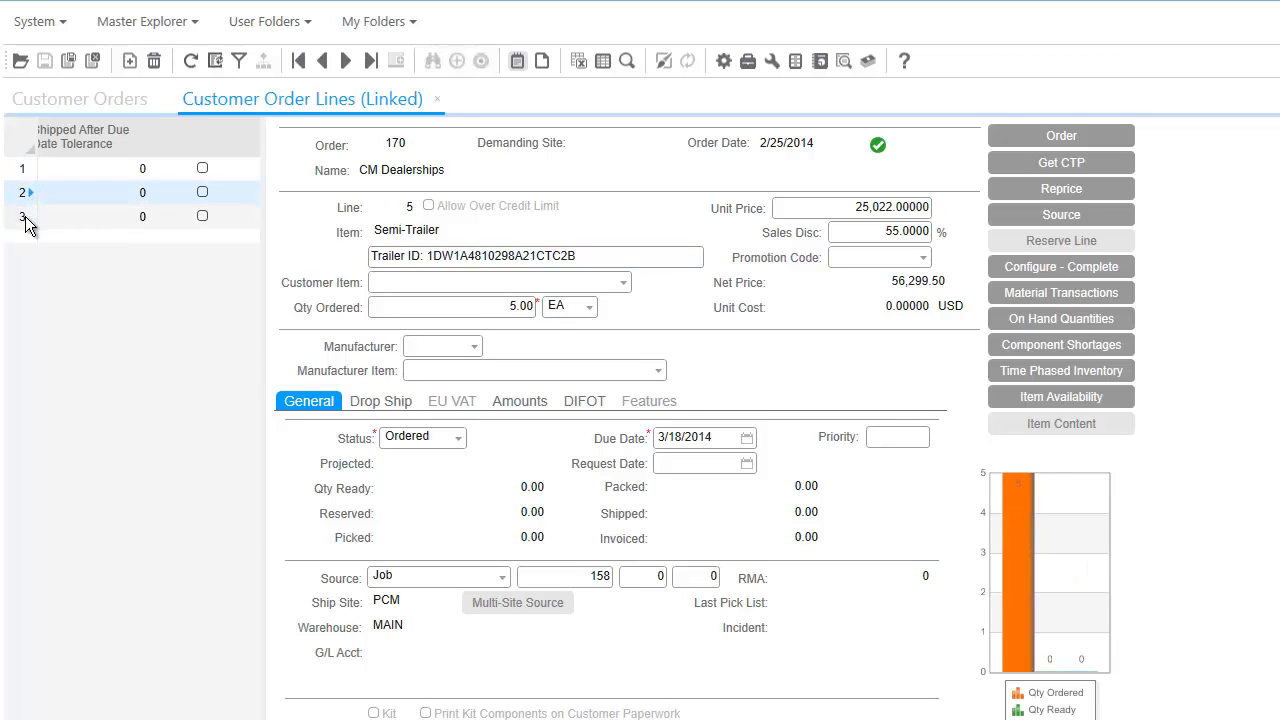
{"action": "left_click", "coordinate": [25, 220]}
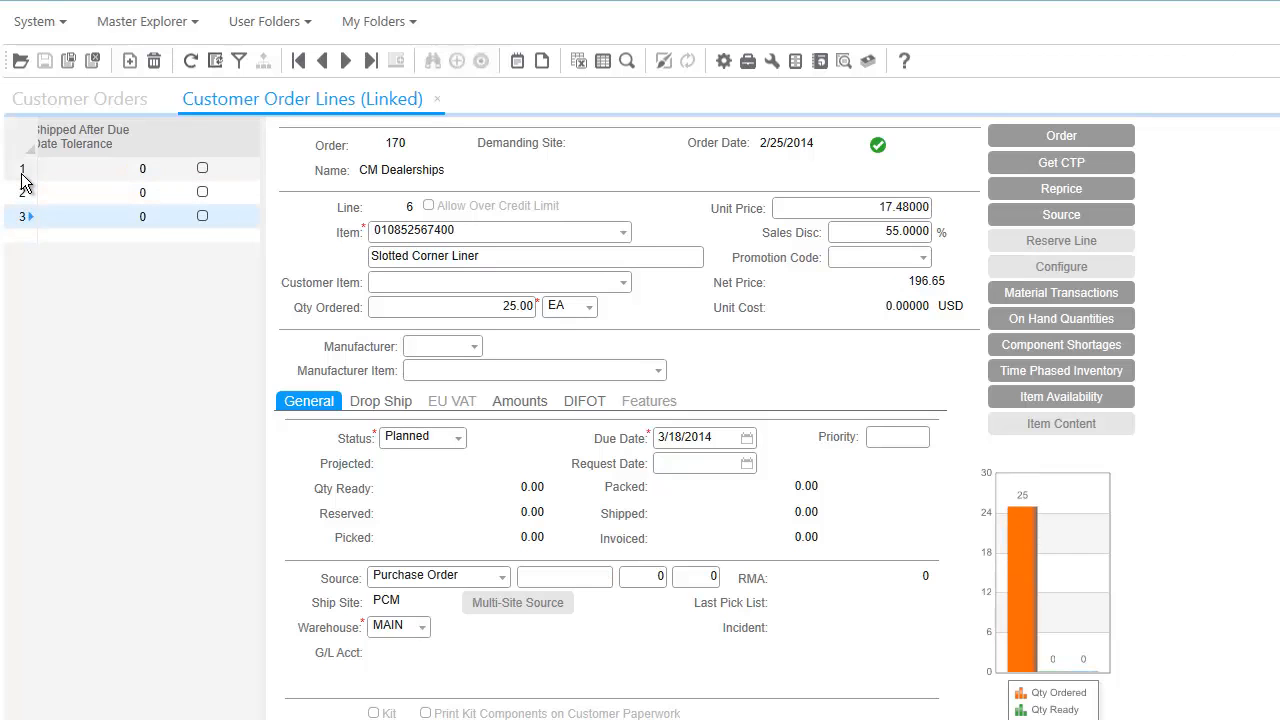
{"action": "left_click", "coordinate": [23, 172]}
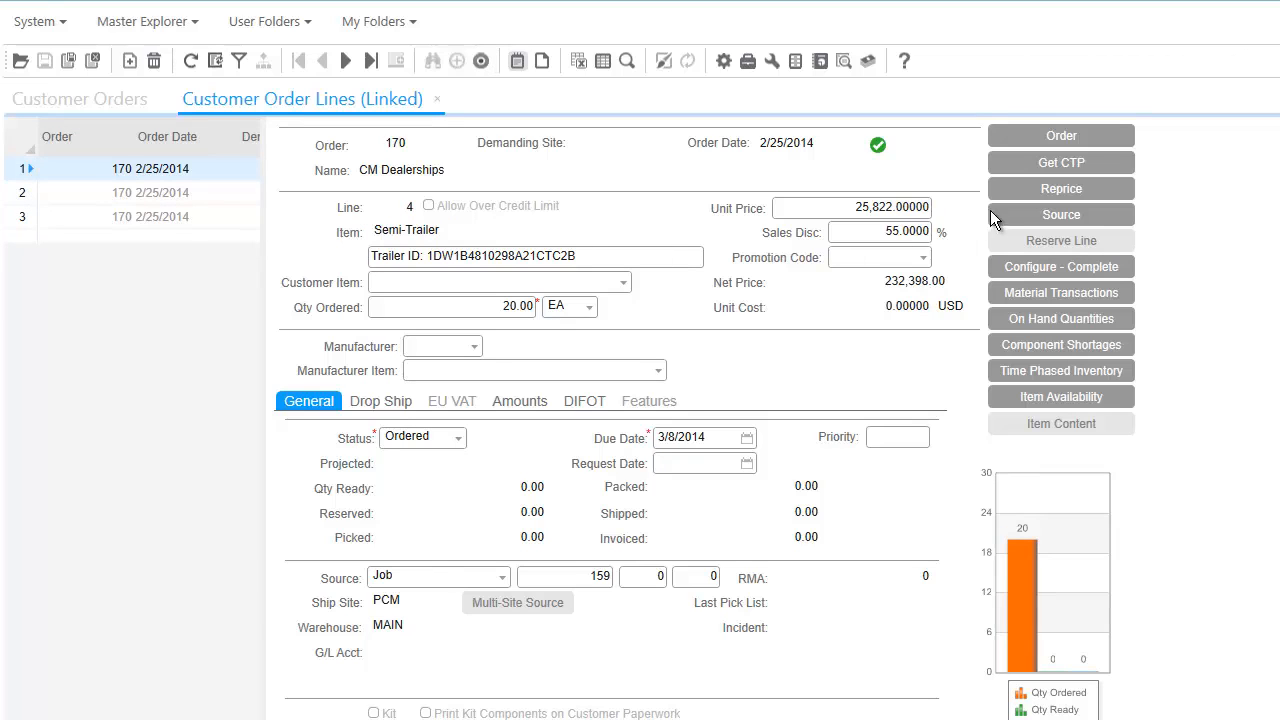
Step: Open supplying job 159 and expand its Job BOM to show operation 10's materials
{"action": "left_click", "coordinate": [994, 214]}
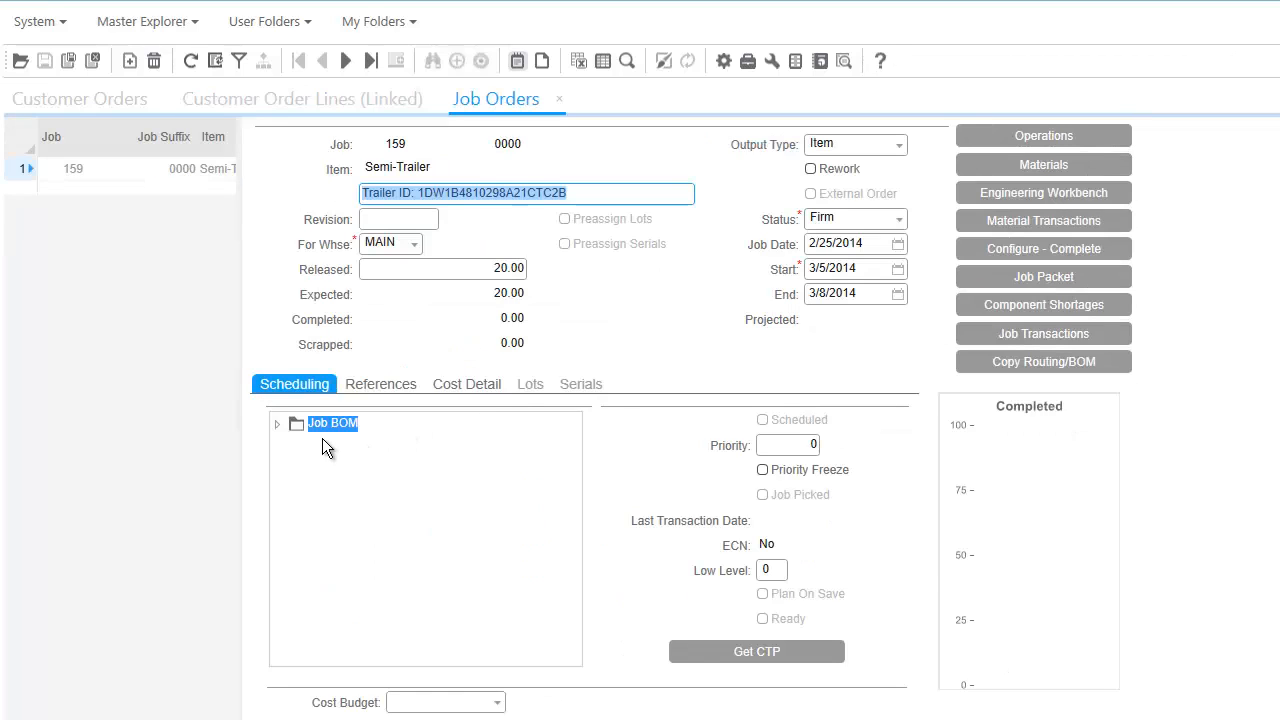
{"action": "left_click", "coordinate": [277, 425]}
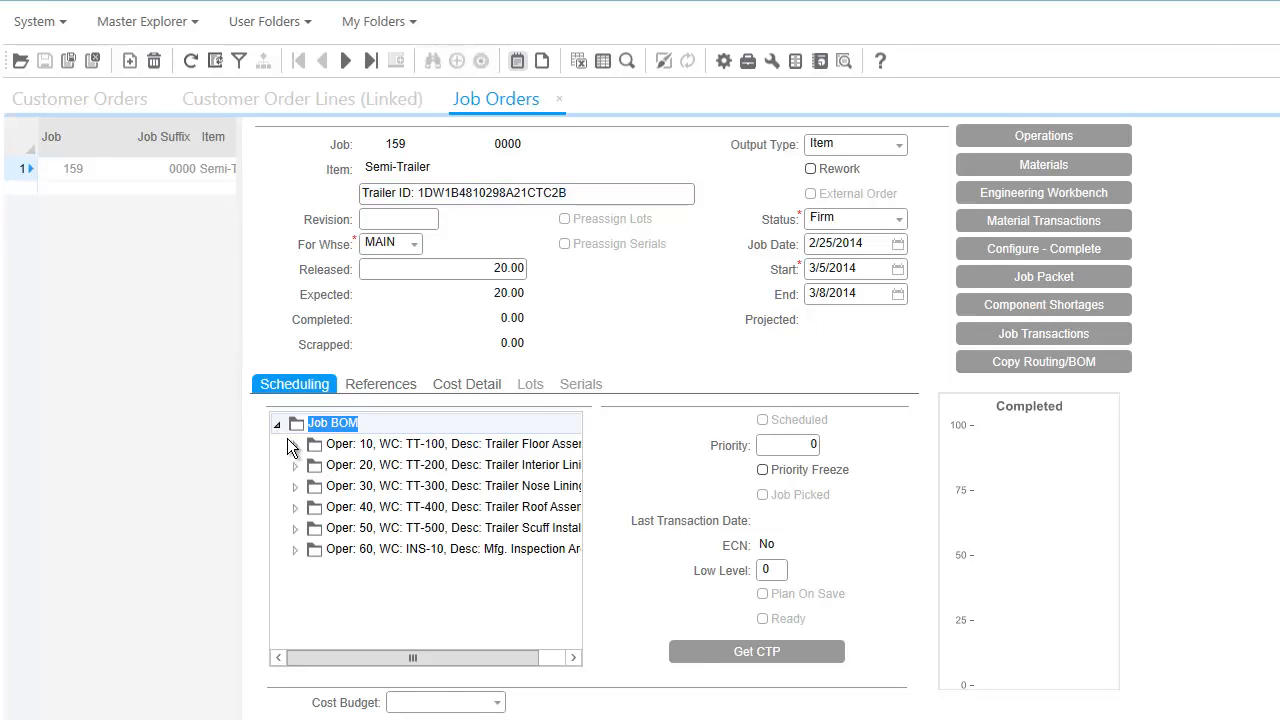
{"action": "left_click", "coordinate": [295, 446]}
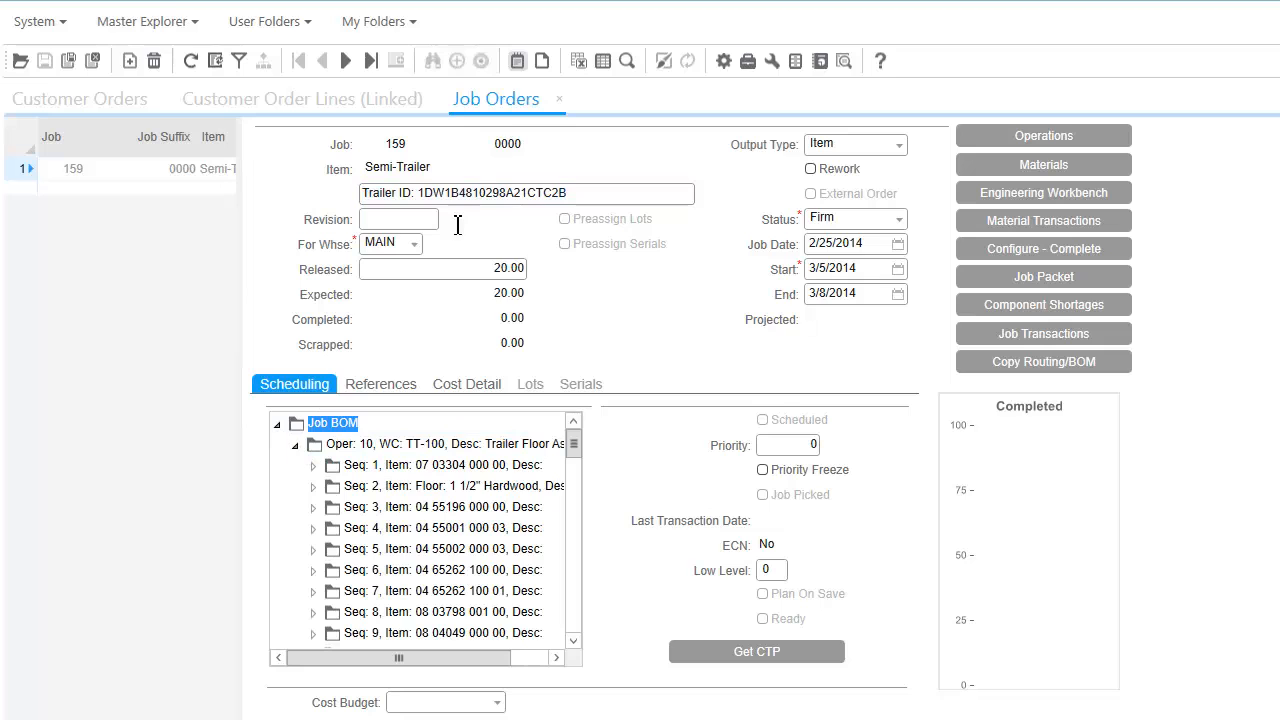
Step: Review job 159's configuration notes and open the attached trailer drawing (48' long, 10'2" high)
{"action": "left_click", "coordinate": [517, 61]}
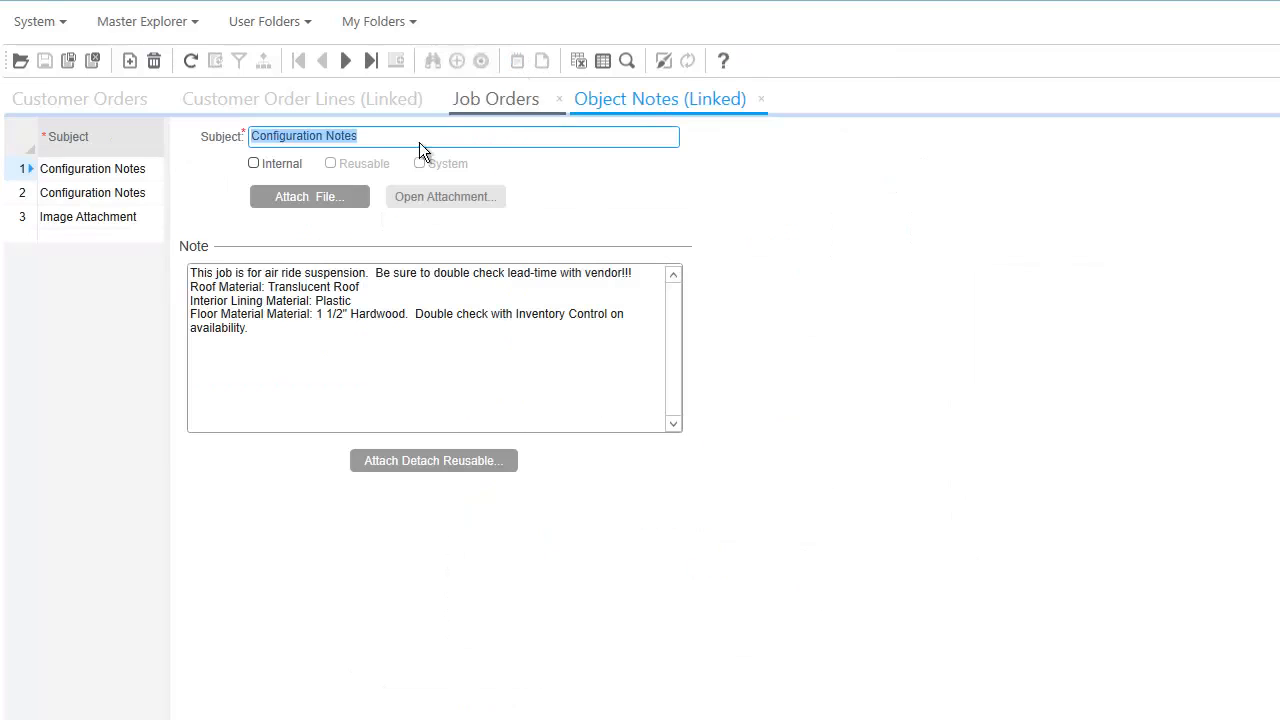
{"action": "left_click", "coordinate": [29, 194]}
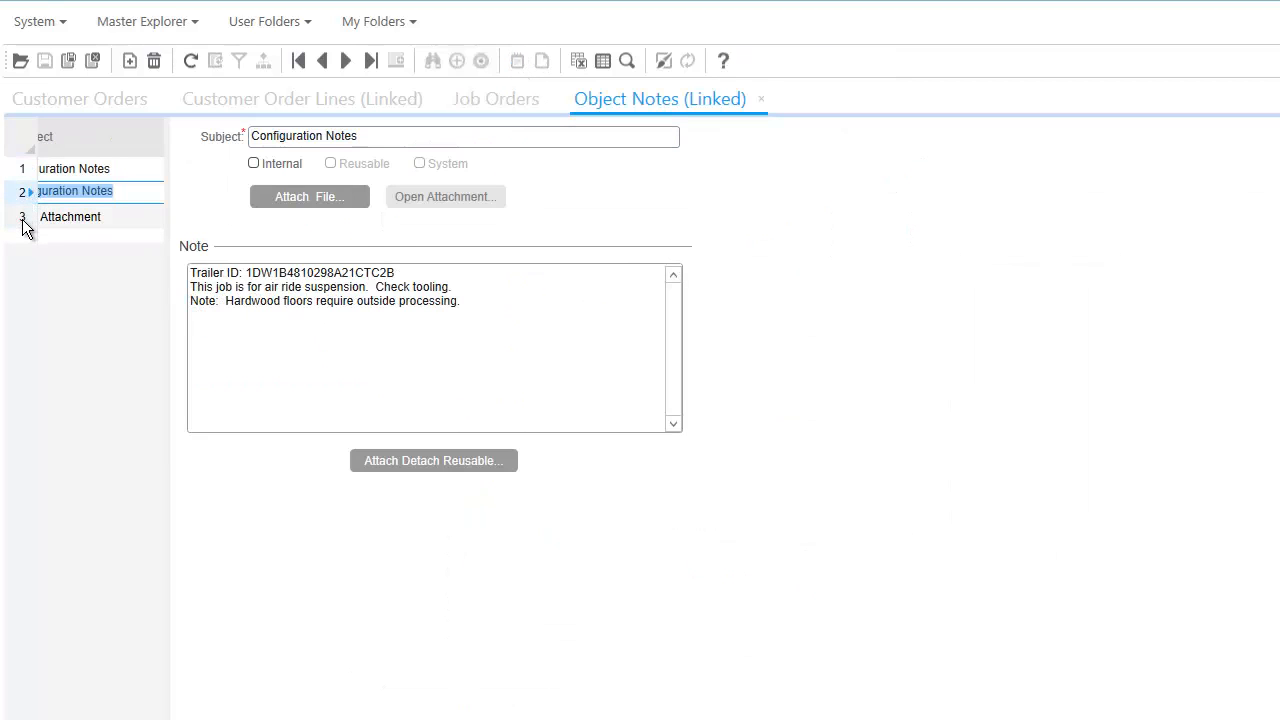
{"action": "left_click", "coordinate": [22, 220]}
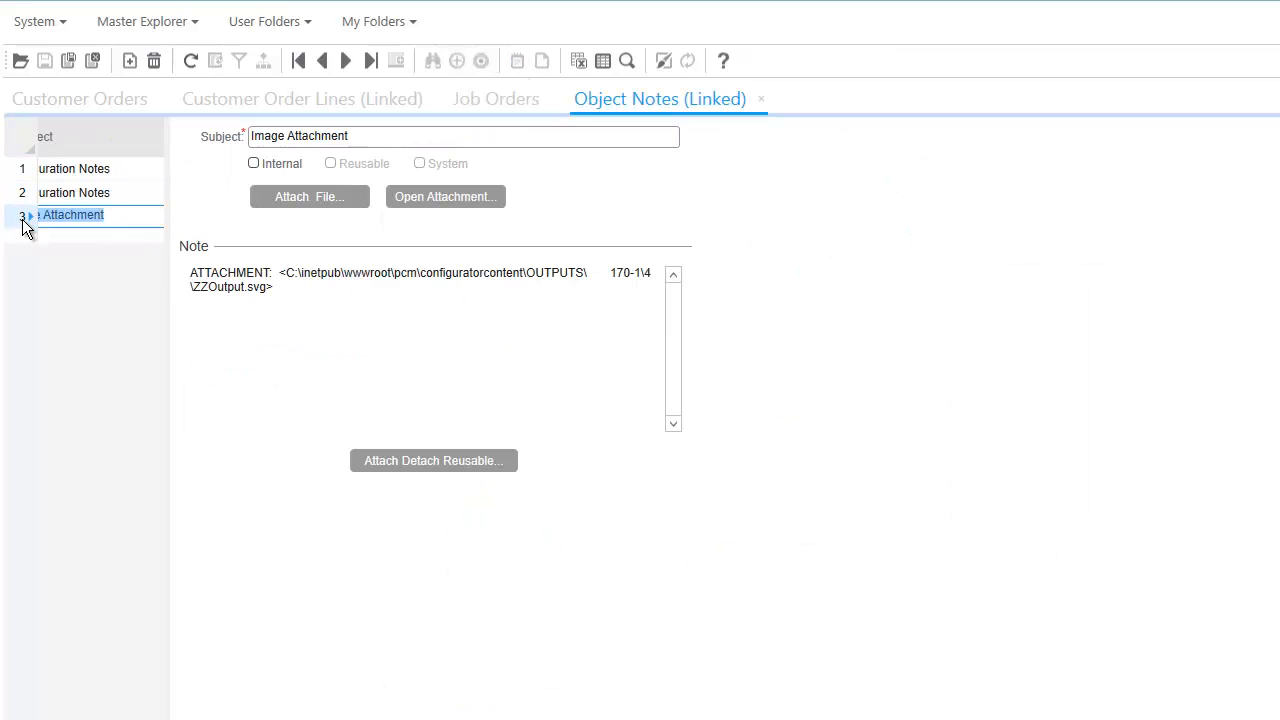
{"action": "left_click", "coordinate": [419, 197]}
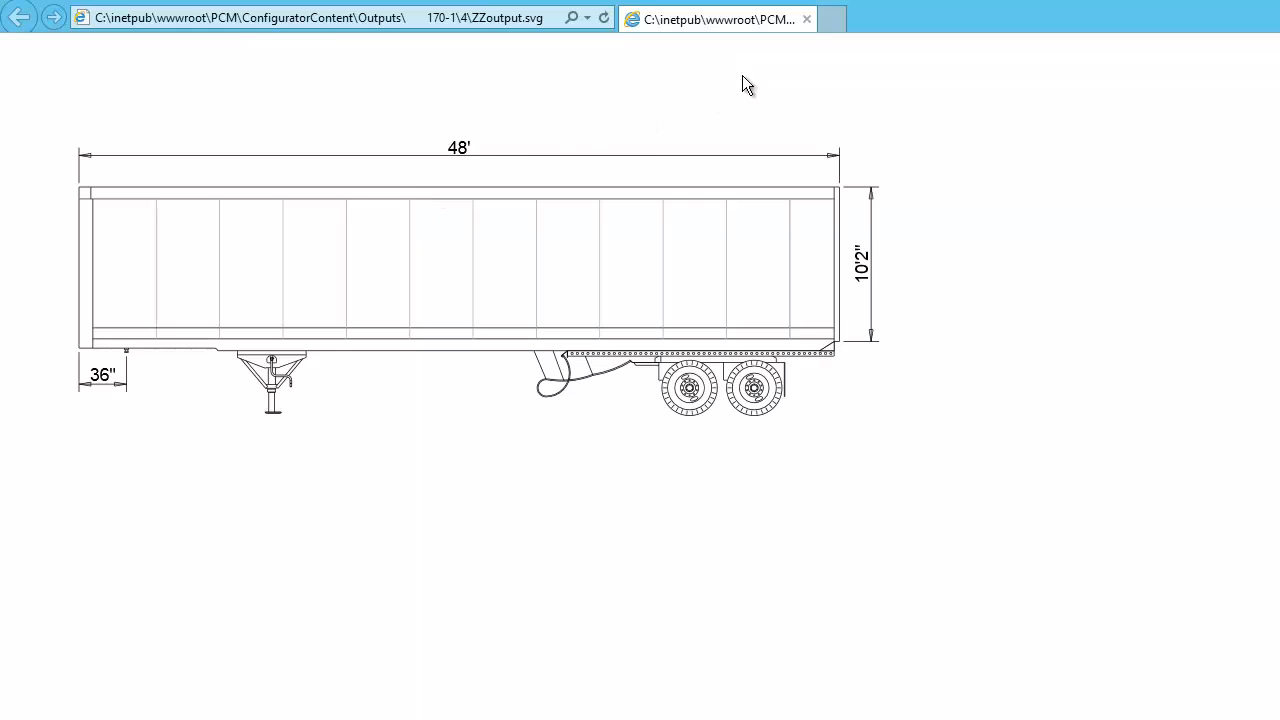
Step: Close the drawing, notes and job to return to order 170's Semi-Trailer line 4
{"action": "left_click", "coordinate": [807, 20]}
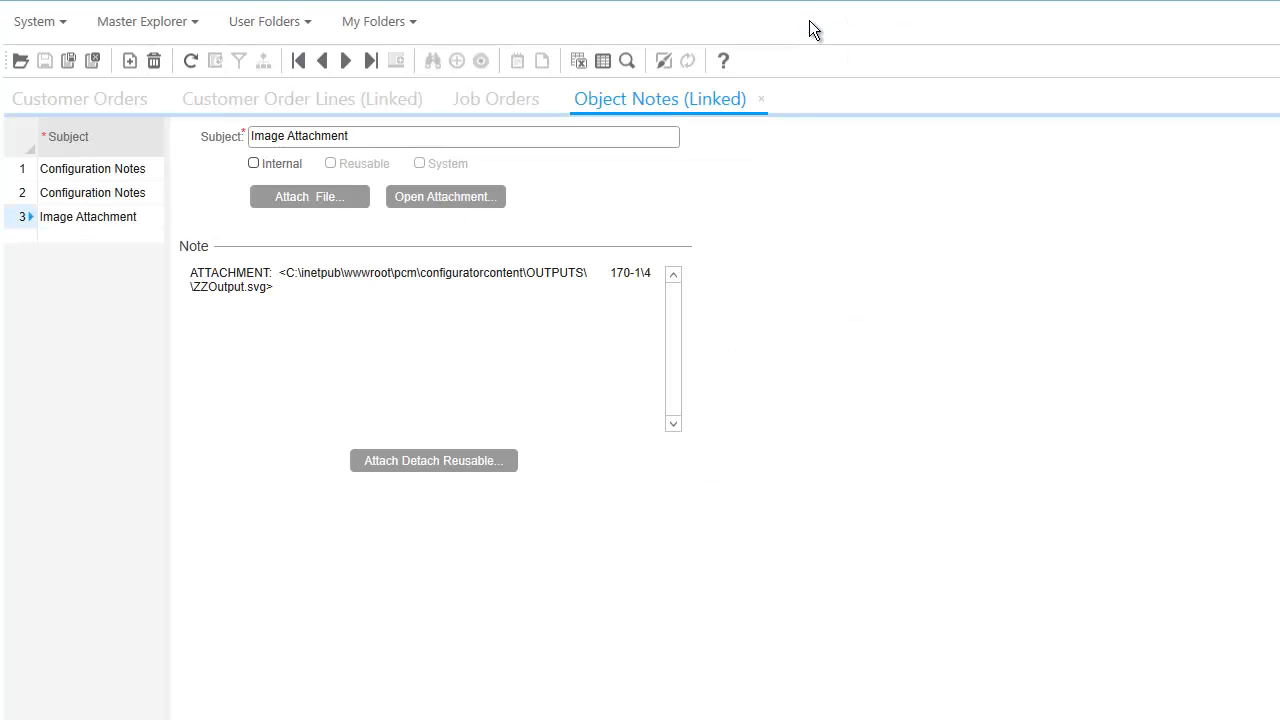
{"action": "left_click", "coordinate": [761, 100]}
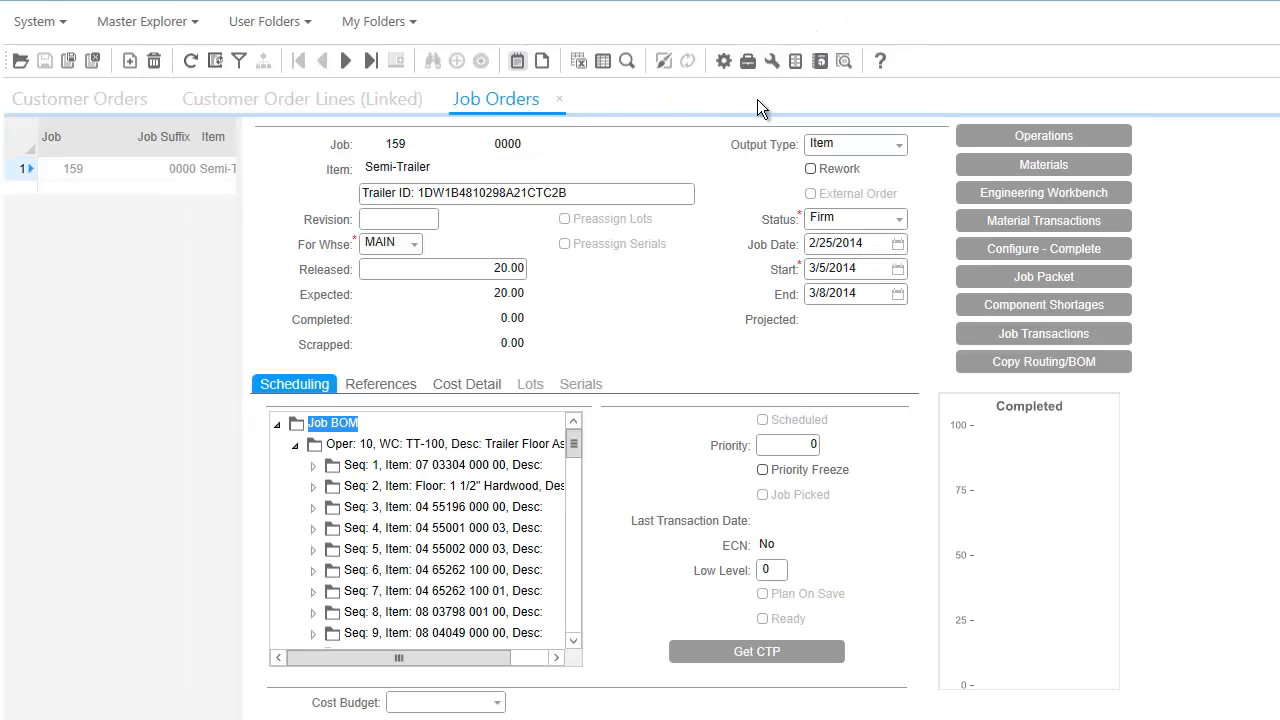
{"action": "left_click", "coordinate": [558, 100]}
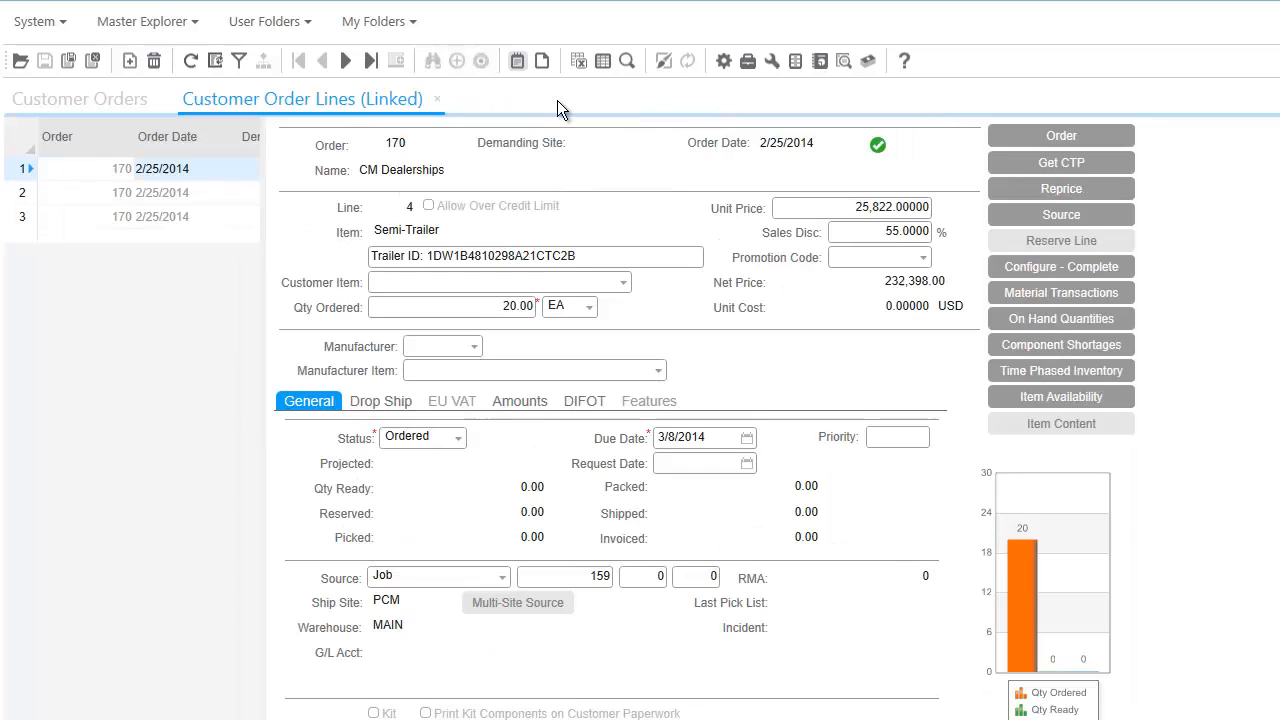
Step: Reconfigure the Semi-Trailer with a 42" king pin distance and D Ring load control, and finish
{"action": "left_click", "coordinate": [1000, 267]}
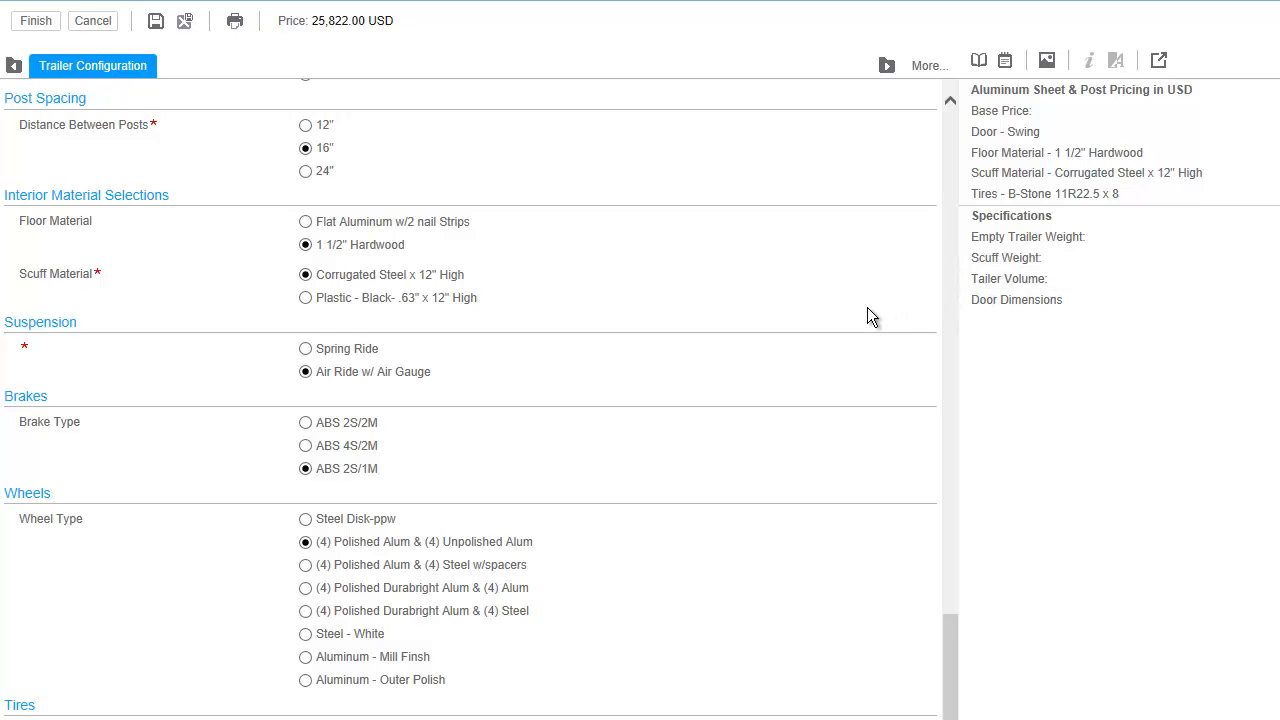
{"action": "scroll", "coordinate": [868, 308], "scroll_direction": "up", "scroll_amount": 10}
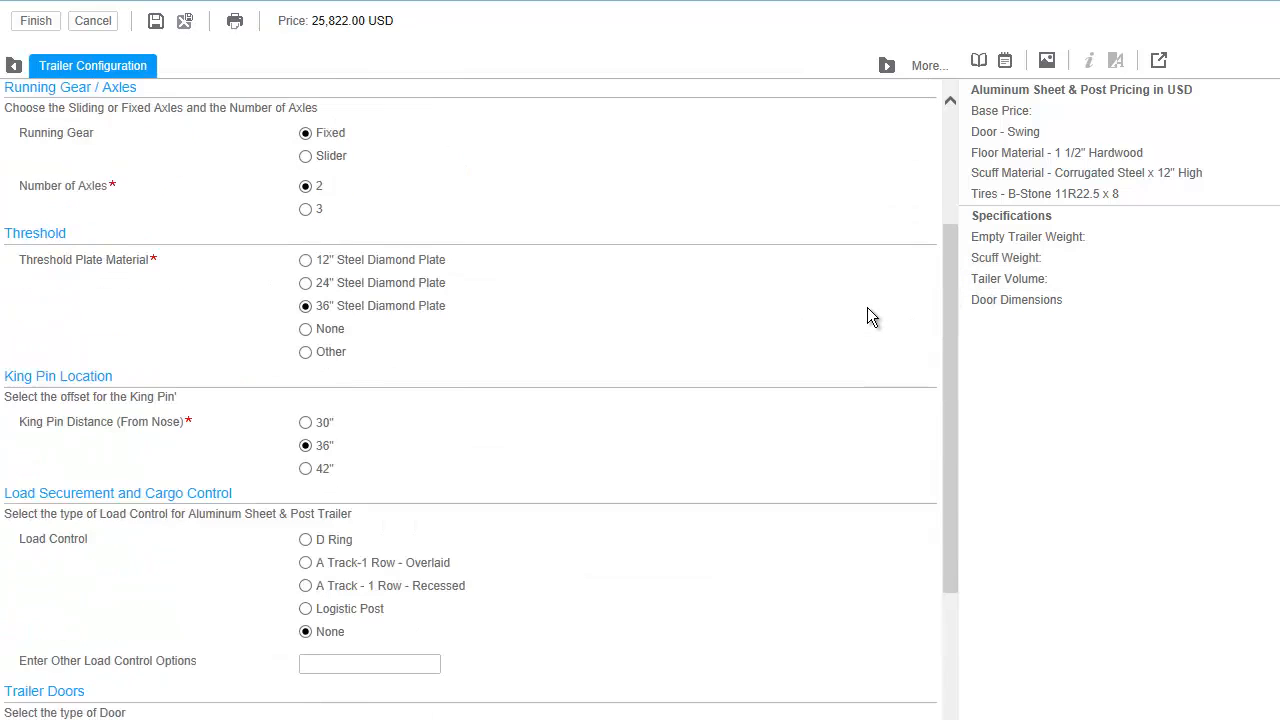
{"action": "scroll", "coordinate": [868, 310], "scroll_direction": "up", "scroll_amount": 3}
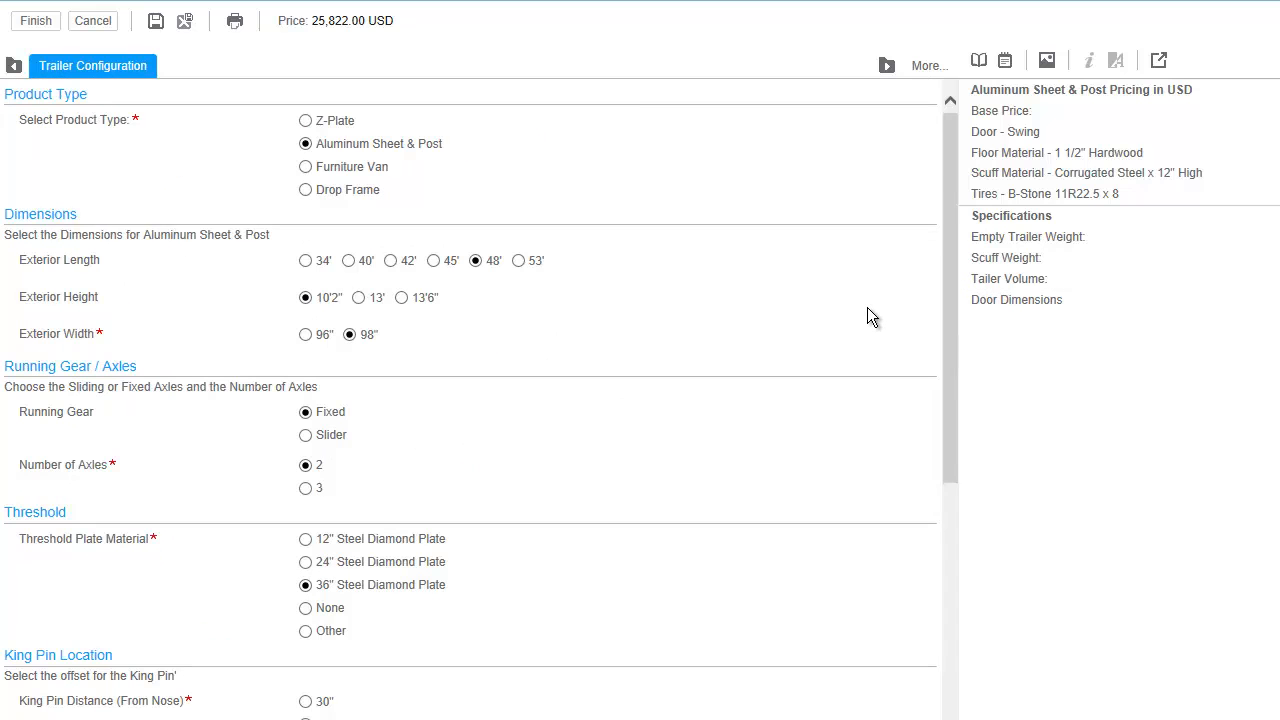
{"action": "left_click", "coordinate": [979, 62]}
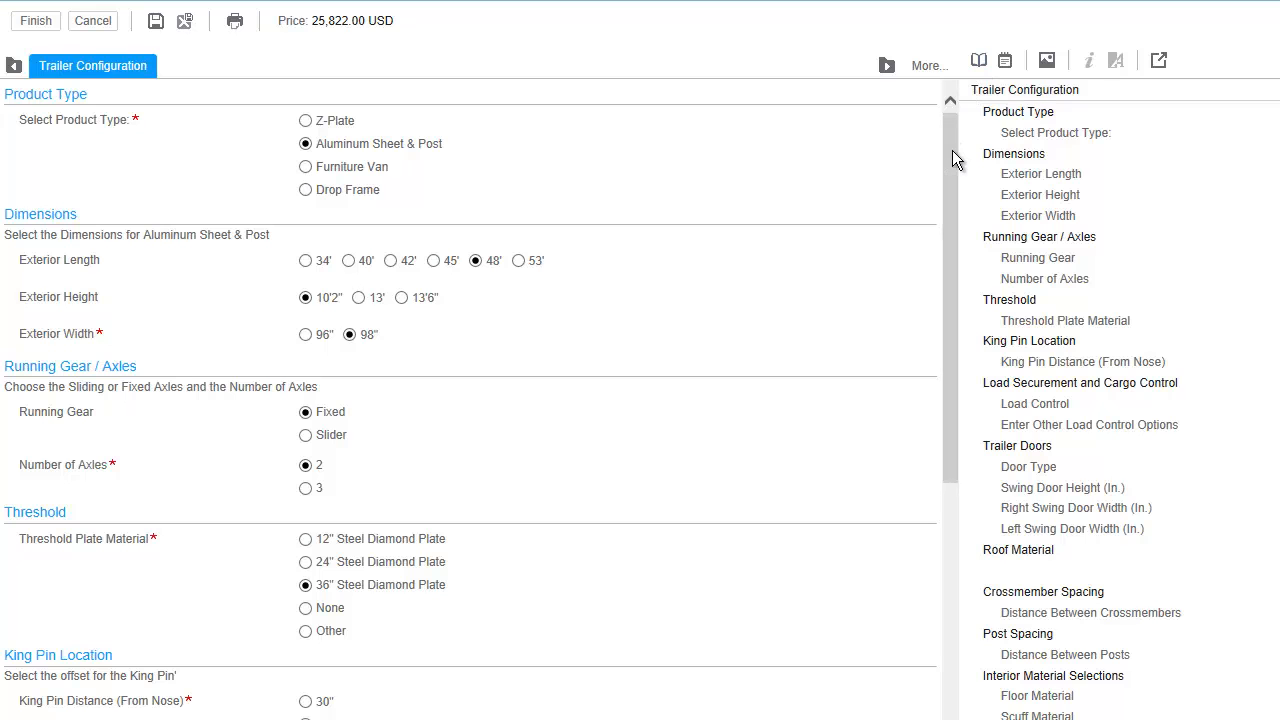
{"action": "left_click_drag", "start_coordinate": [952, 160], "coordinate": [941, 362]}
{"action": "left_click", "coordinate": [321, 220]}
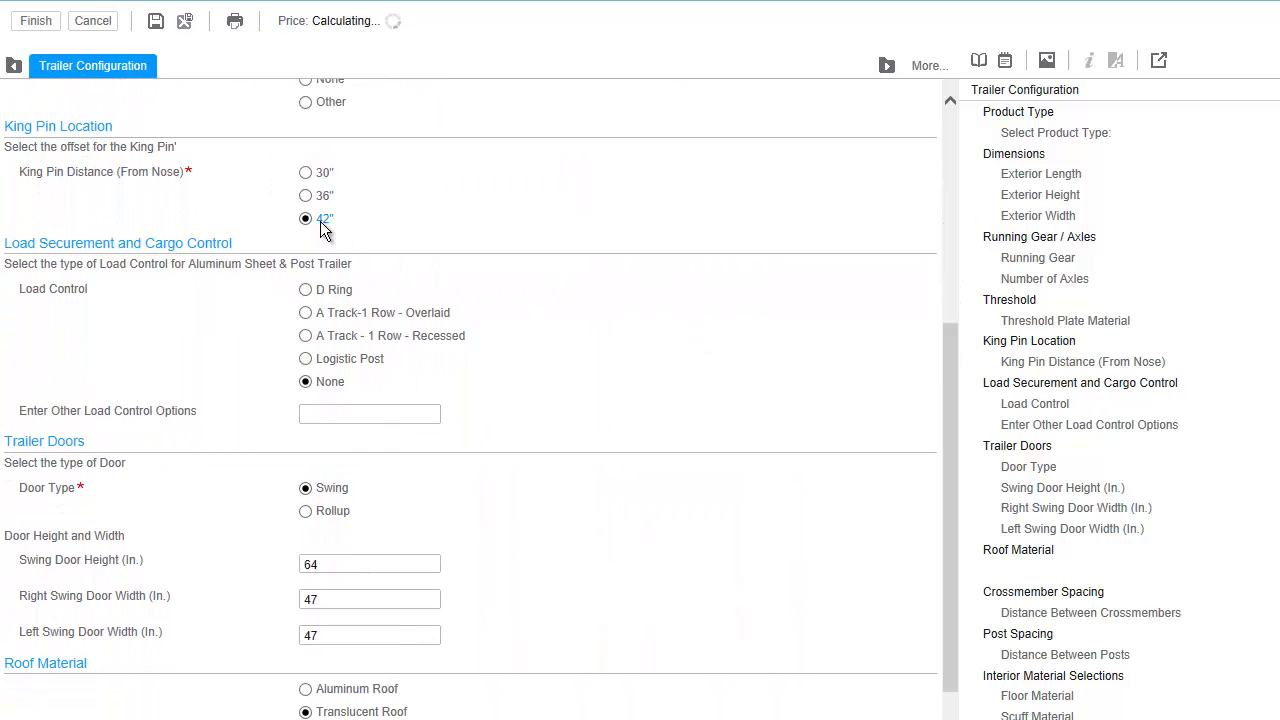
{"action": "left_click", "coordinate": [341, 298]}
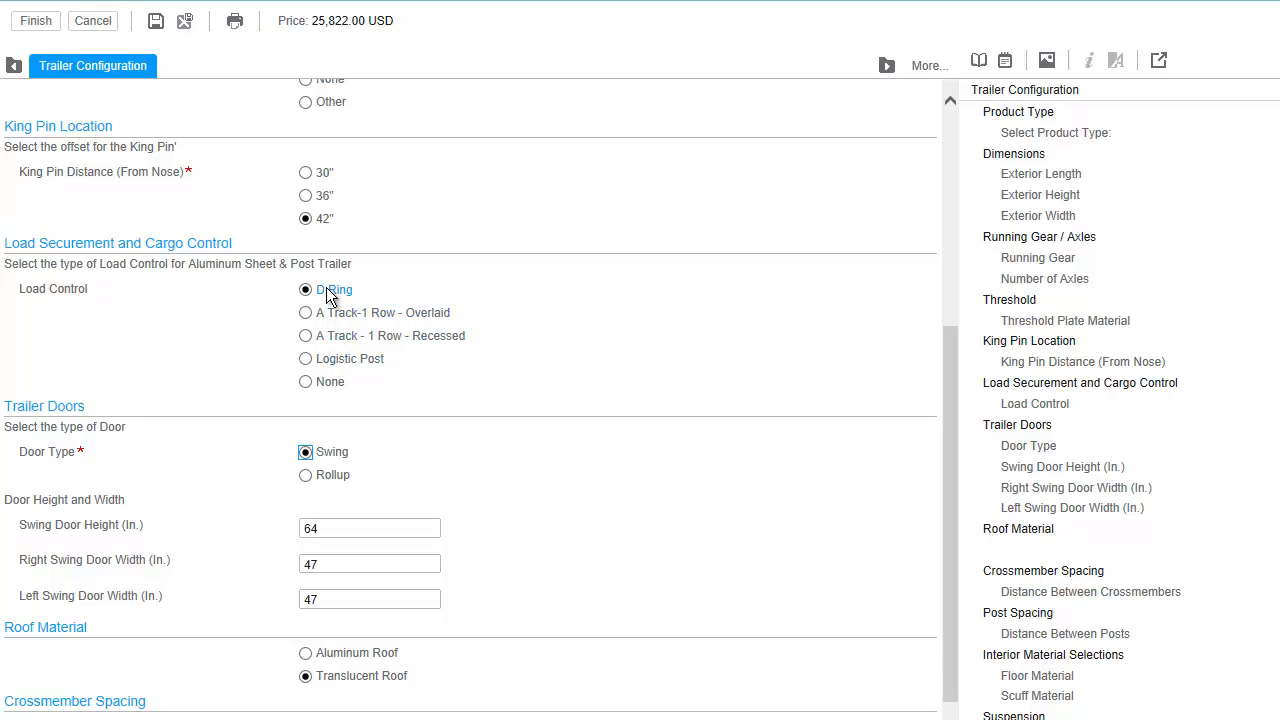
{"action": "left_click", "coordinate": [51, 26]}
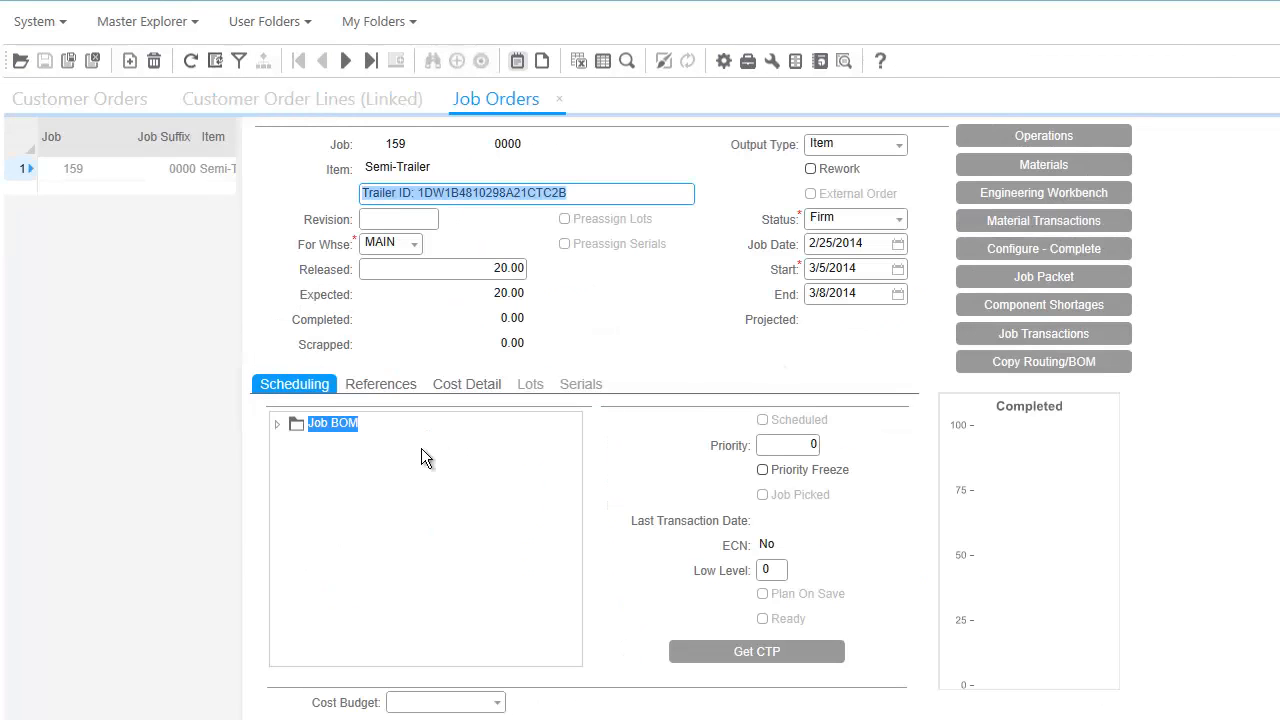
Step: Expand job 159's BOM to operation 56's D-Ring load control and open the trailer drawing attachment
{"action": "left_click", "coordinate": [276, 425]}
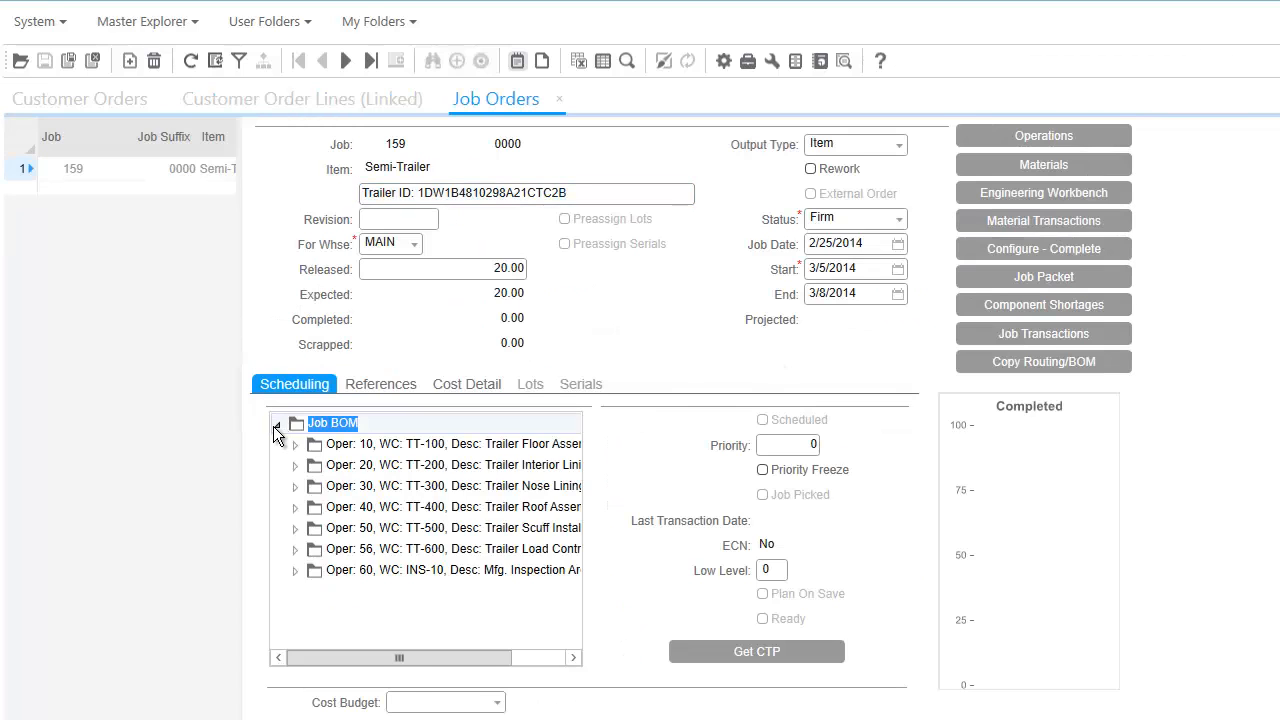
{"action": "left_click", "coordinate": [295, 549]}
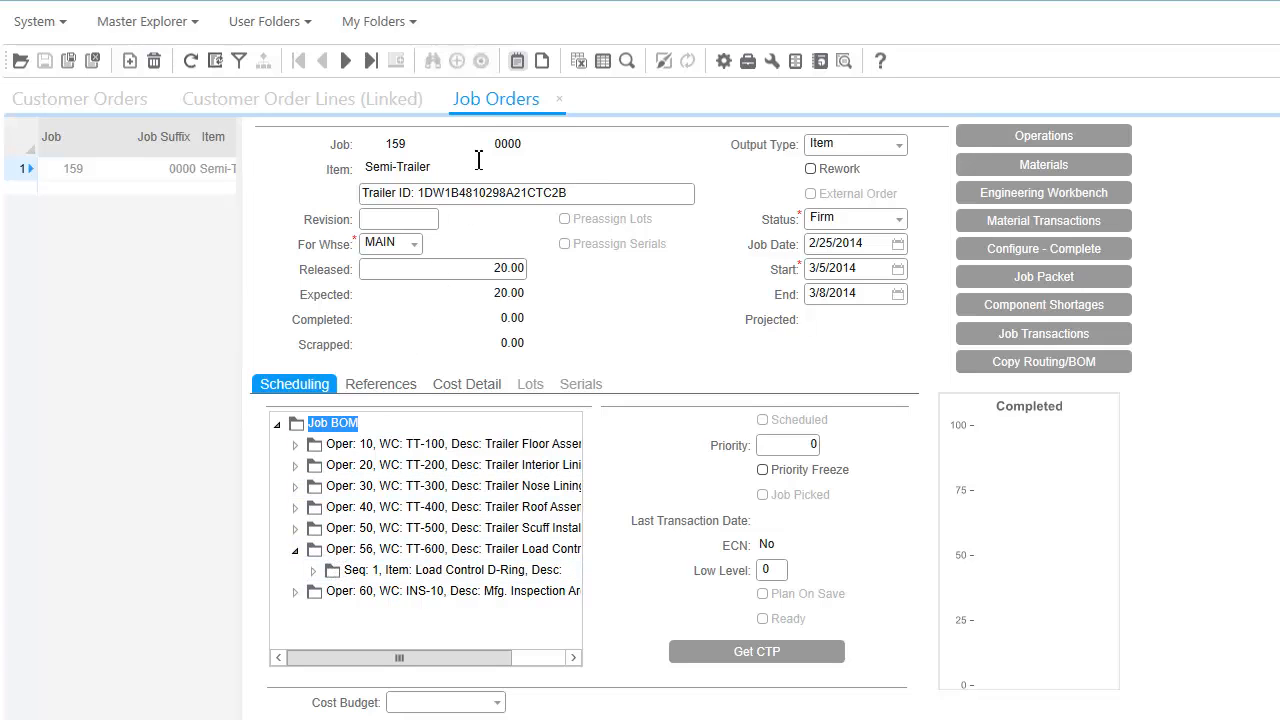
{"action": "left_click", "coordinate": [519, 63]}
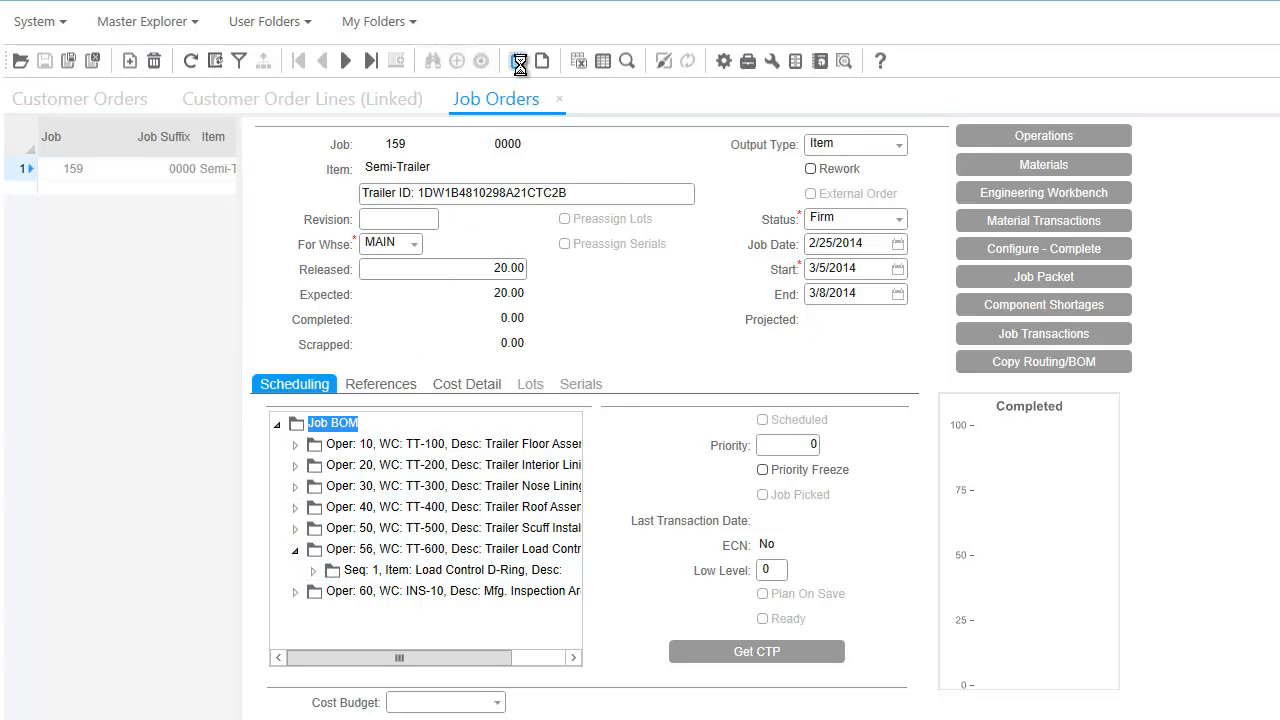
{"action": "left_click", "coordinate": [112, 216]}
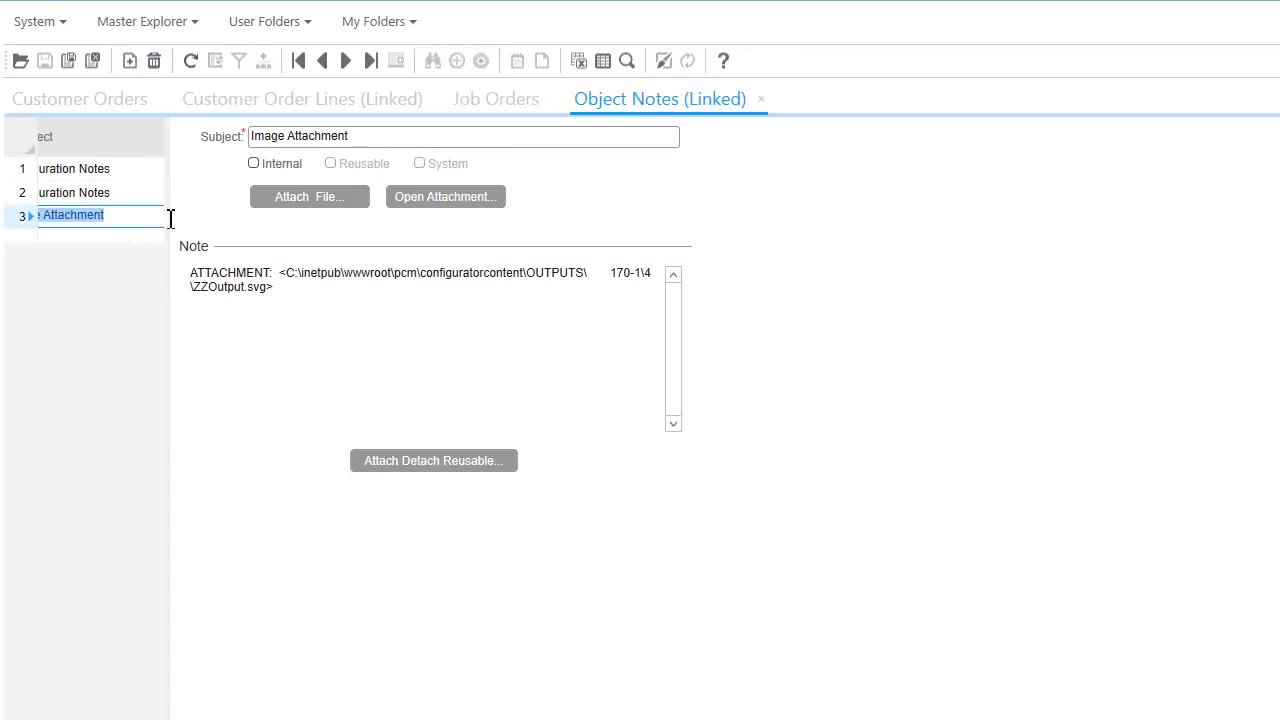
{"action": "left_click", "coordinate": [413, 196]}
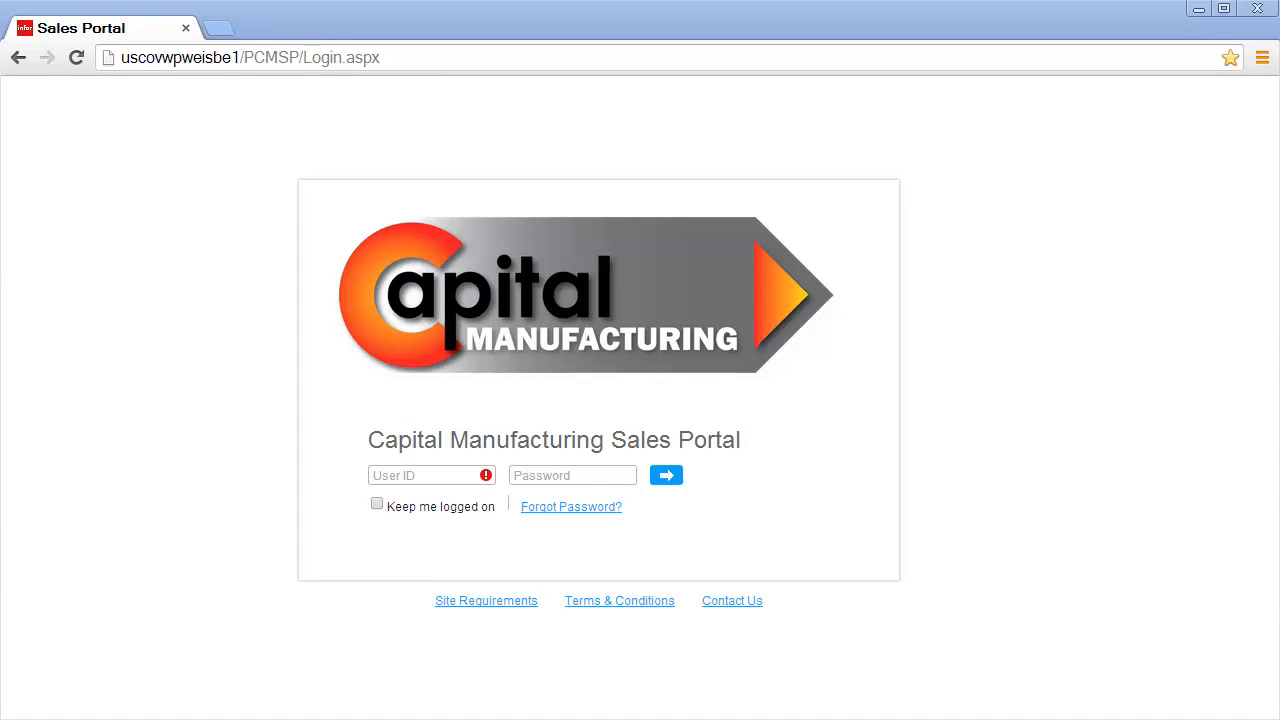
Step: Sign in to the Capital Manufacturing Sales Portal with the user ID and password
{"action": "left_click", "coordinate": [35, 546]}
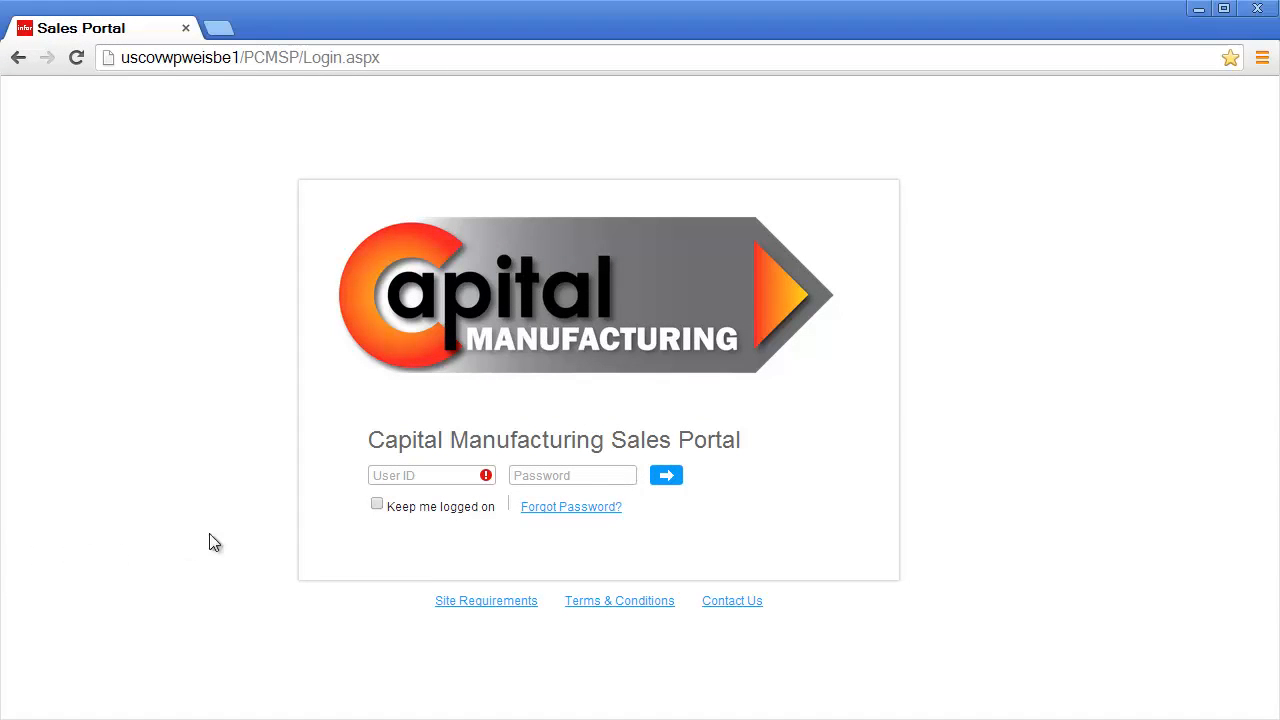
{"action": "left_click", "coordinate": [386, 478]}
{"action": "key", "text": "Tab"}
{"action": "type", "text": "*****"}
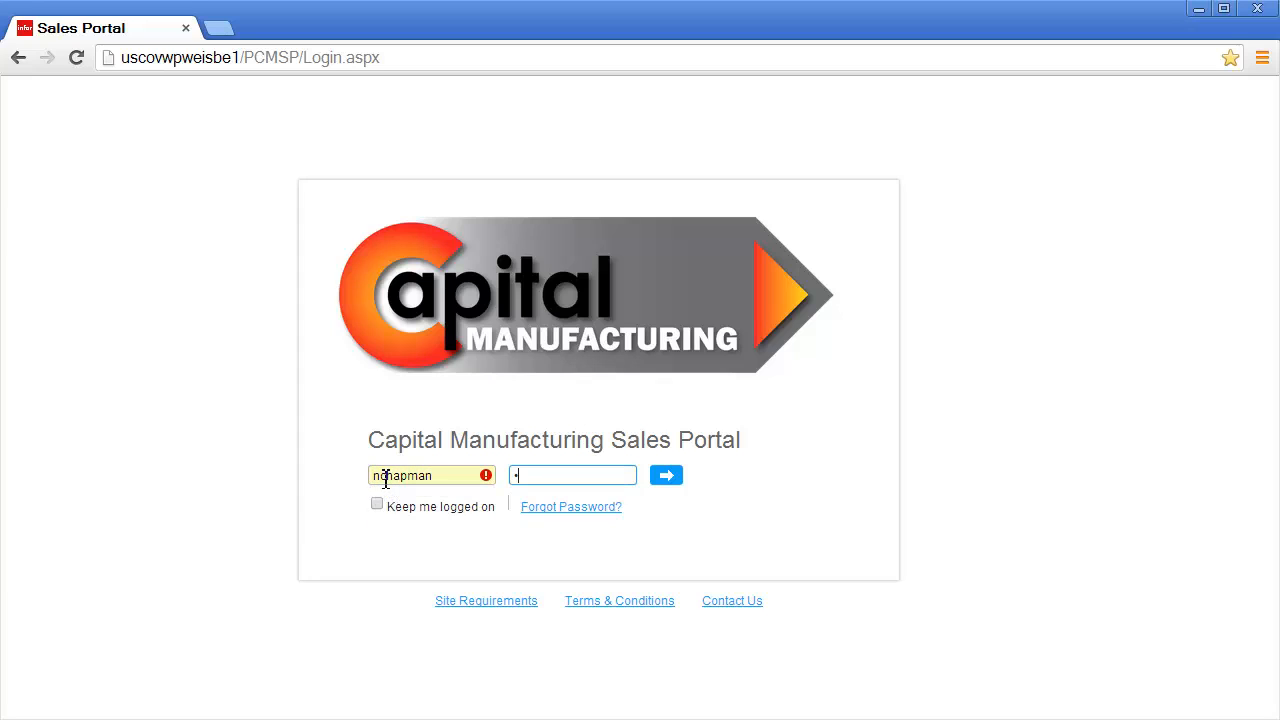
{"action": "type", "text": "****"}
{"action": "key", "text": "Return"}
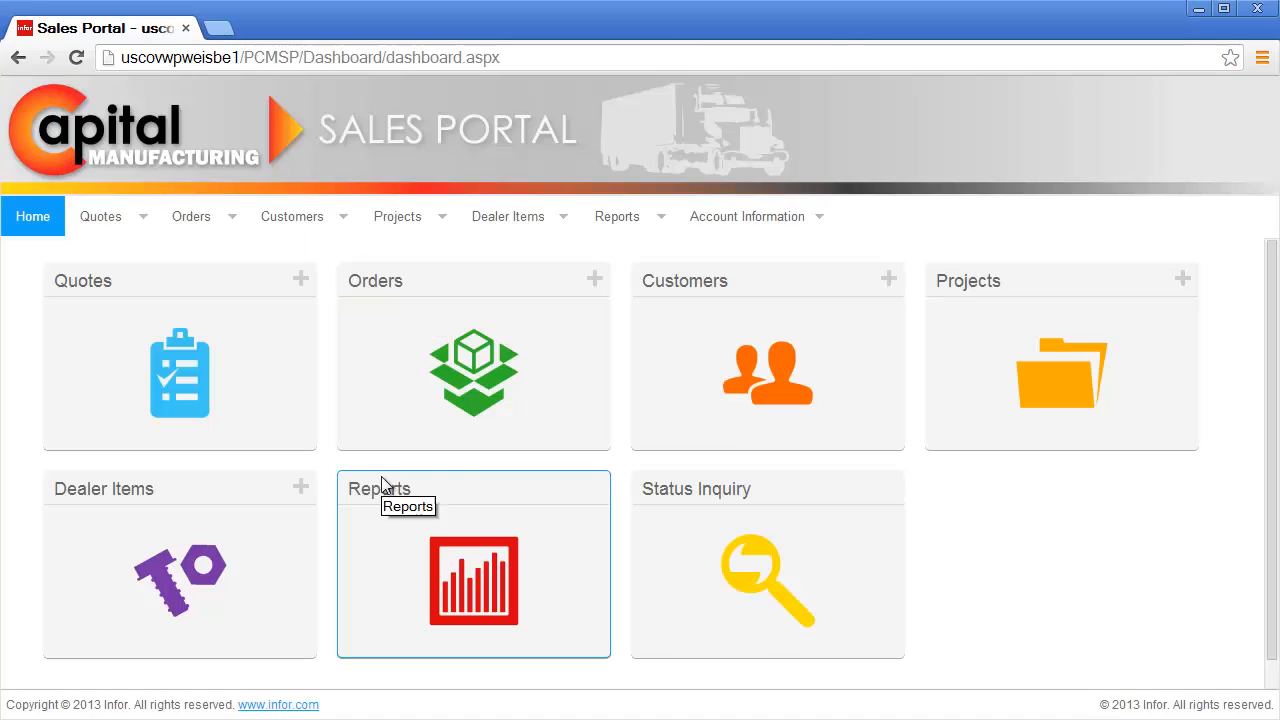
Step: Search order statuses and open order 170's report: three lines totalling $288,894.15
{"action": "left_click", "coordinate": [677, 503]}
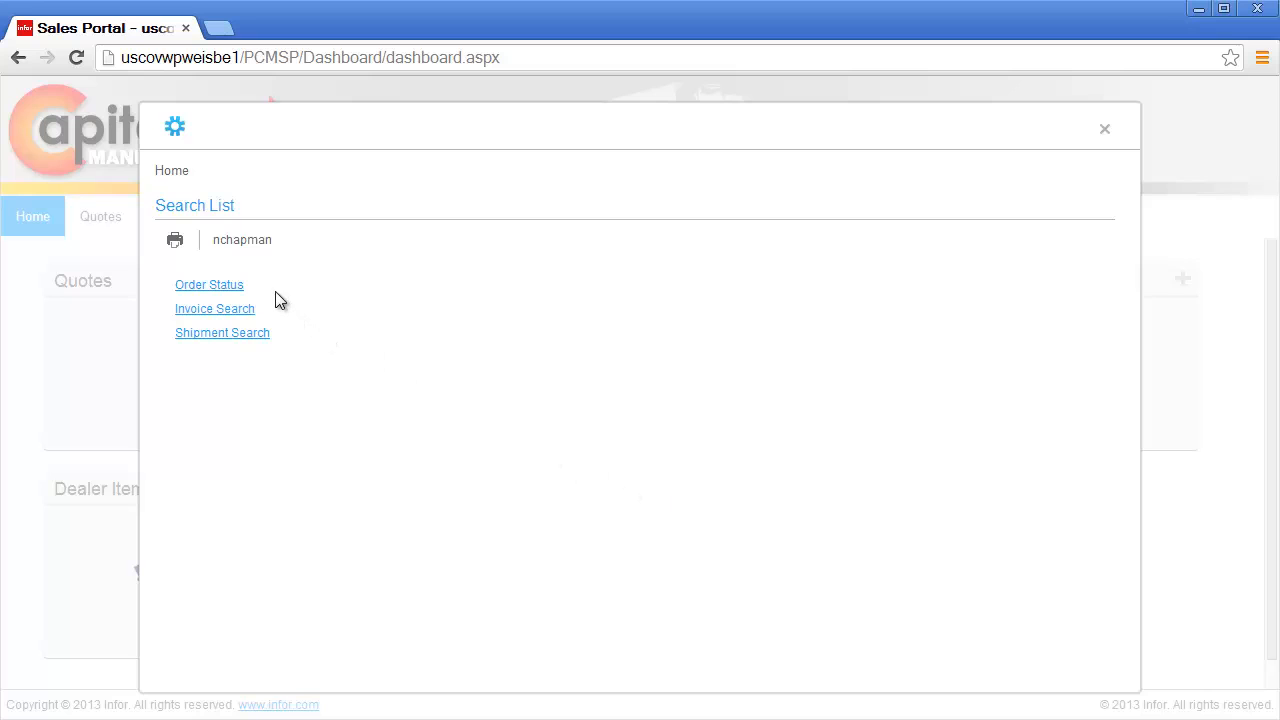
{"action": "left_click", "coordinate": [229, 289]}
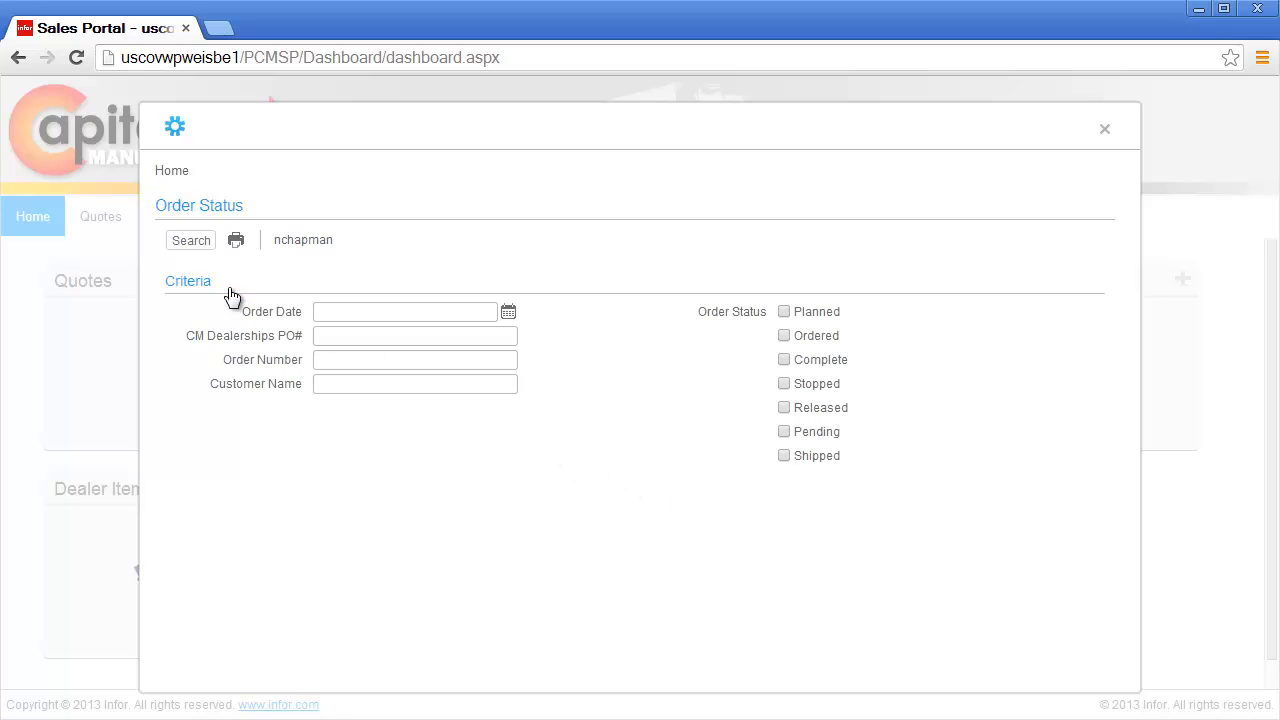
{"action": "left_click", "coordinate": [202, 245]}
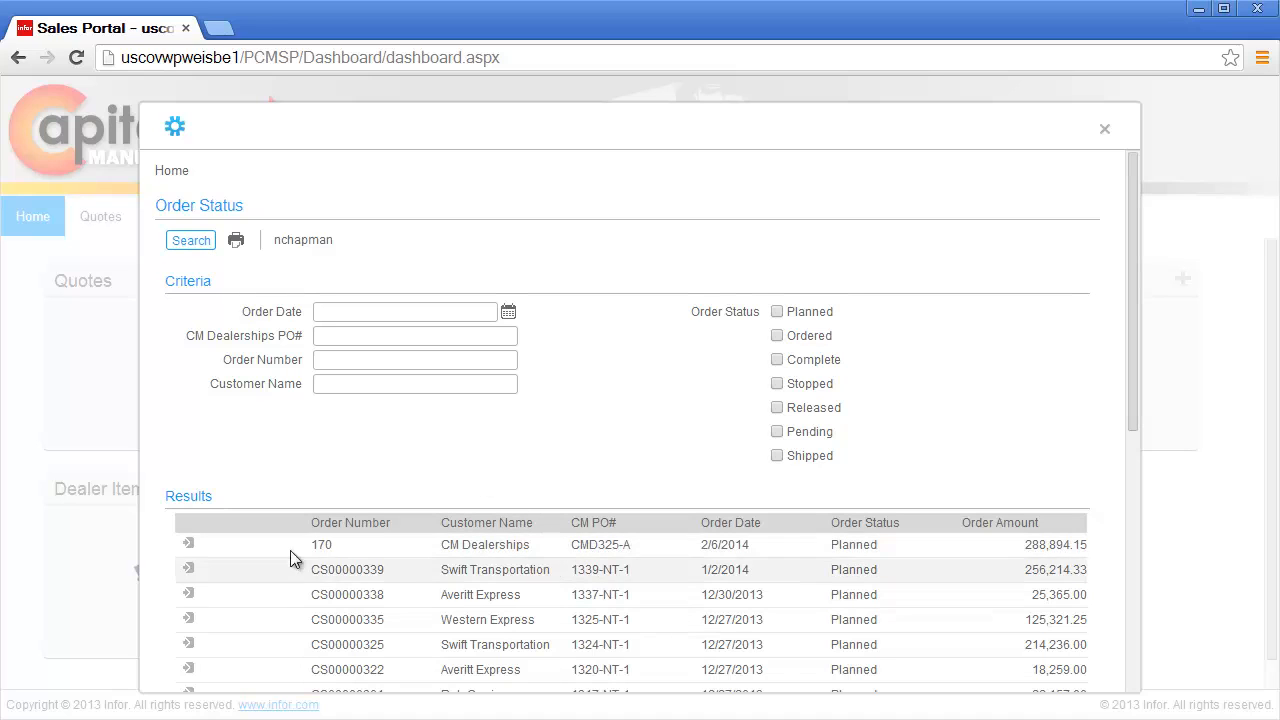
{"action": "left_click", "coordinate": [189, 546]}
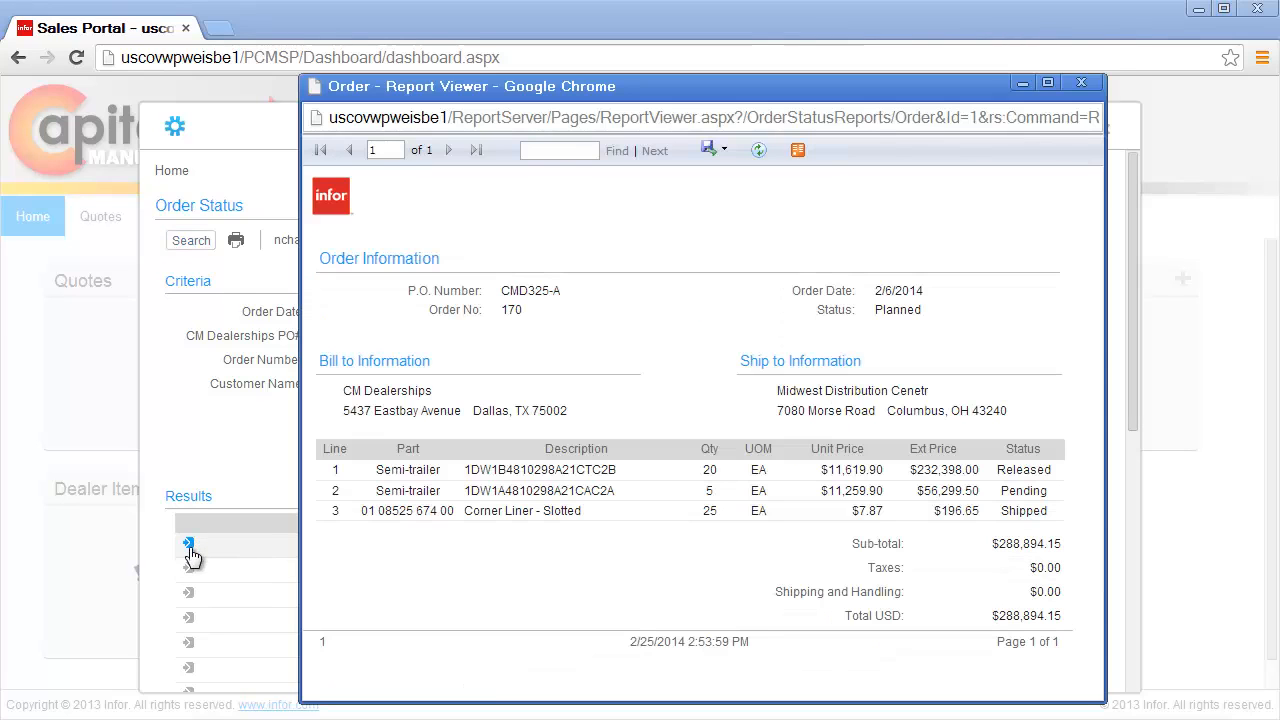